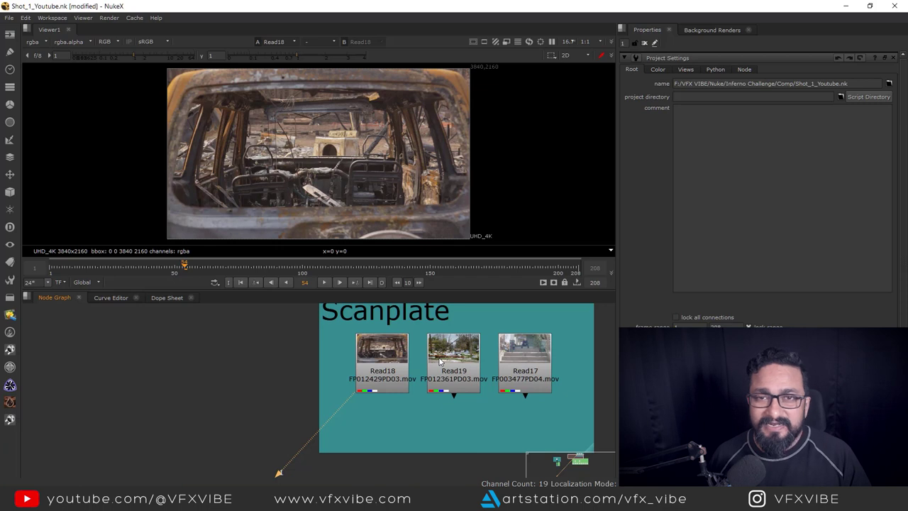
- Show the Read19 plate FP012361PD03.mov from the Scanplate backdrop in the viewer
scroll(445, 362, "up", 2)
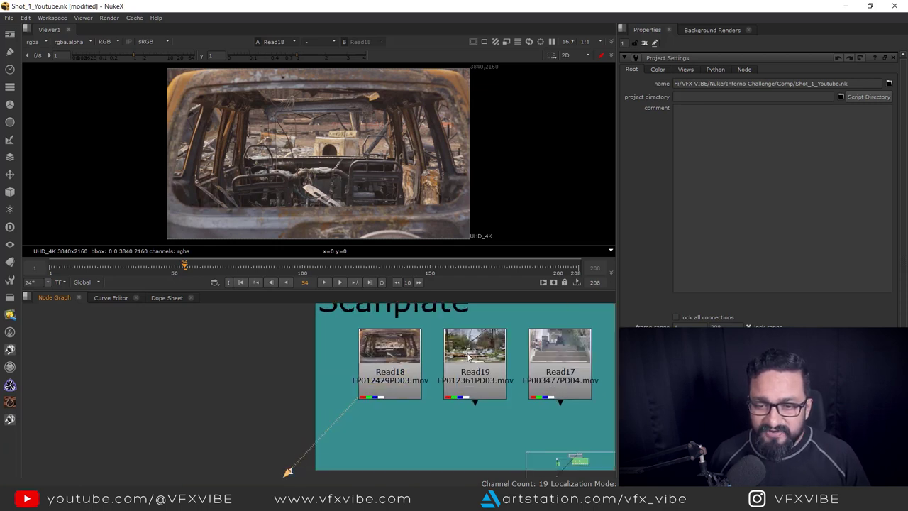
scroll(448, 370, "up", 3)
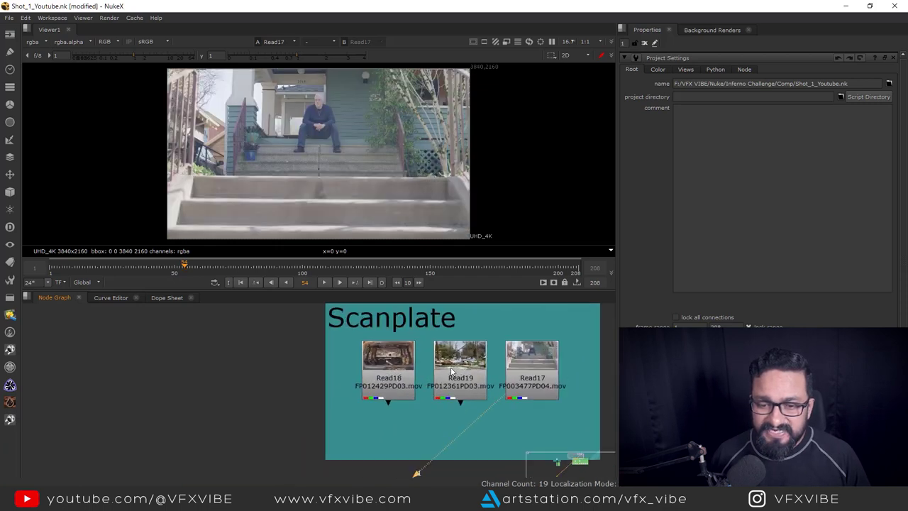
left_click(454, 371)
key("1")
mouse_move(384, 213)
middle_mouse_down()
mouse_move(420, 215)
mouse_move(377, 212)
middle_mouse_up()
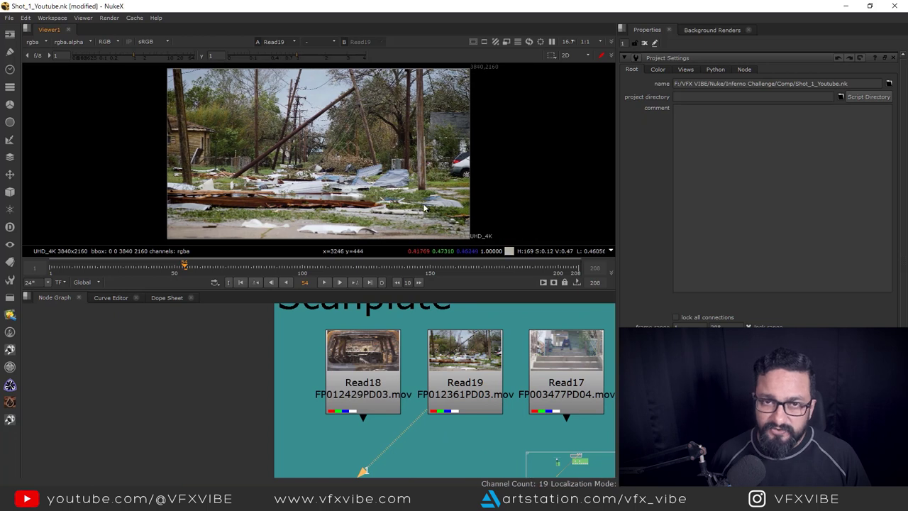
- Show the Read11 tree trunk fire clip from the Asset backdrop in the viewer
scroll(440, 361, "down", 6)
middle_click_drag(292, 386, 387, 335)
middle_click_drag(475, 397, 365, 352)
scroll(365, 354, "up", 4)
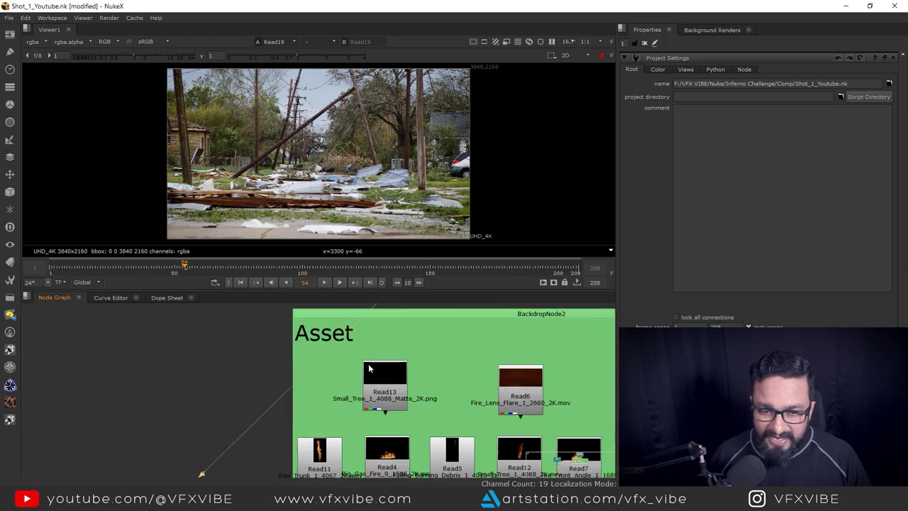
scroll(369, 369, "up", 2)
middle_click_drag(355, 448, 327, 378)
scroll(328, 380, "down", 3)
left_click(294, 416)
key("1")
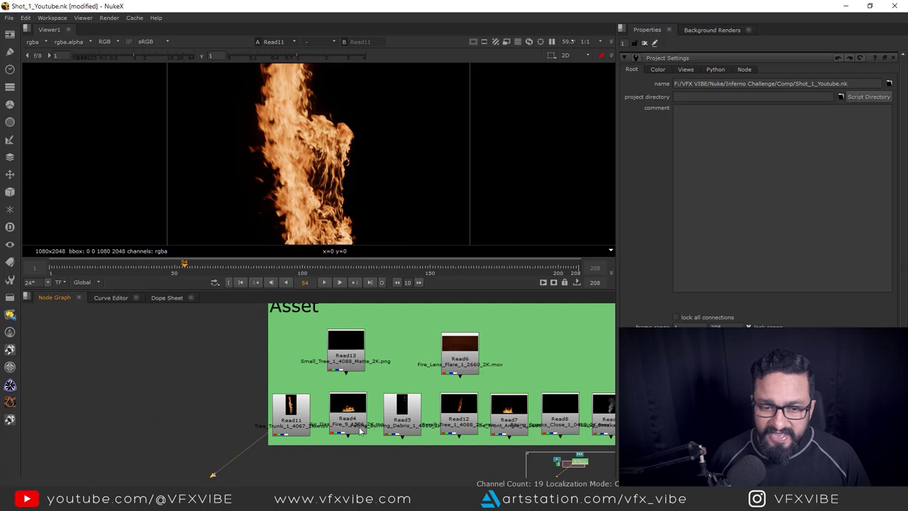
- View the Read4 gas fire and Read5 falling burning debris clips, fitting the frame to the viewer
left_click(360, 428)
key("1")
scroll(406, 428, "up", 5)
left_click(428, 383)
key("1")
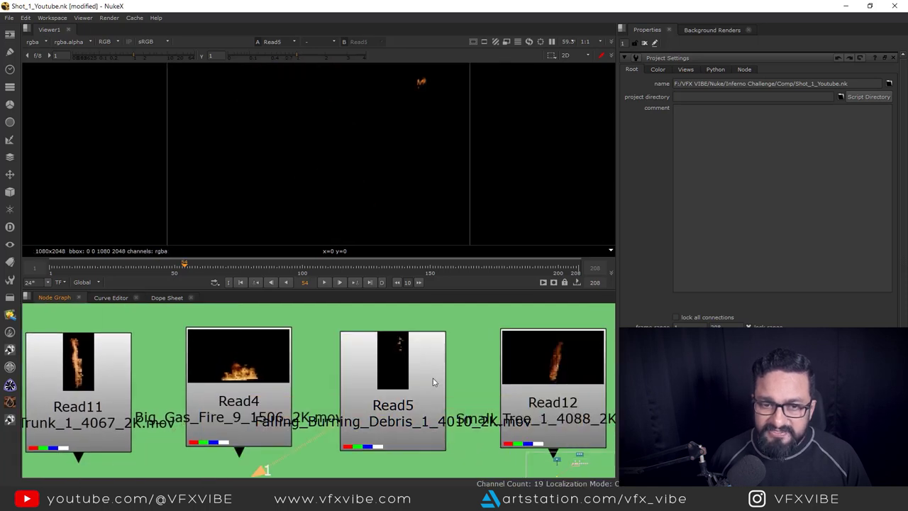
key("f")
- View the Read12 small tree fire and Read7 ground fire clips in the viewer
middle_click_drag(504, 385, 379, 365)
left_click(486, 396)
key("1")
left_click(528, 383)
key("1")
- View the Read8 rising sparks, Read9 smoke and Read10 smoke clips in the viewer
scroll(531, 384, "down", 5)
middle_click_drag(531, 384, 328, 391)
scroll(329, 391, "up", 3)
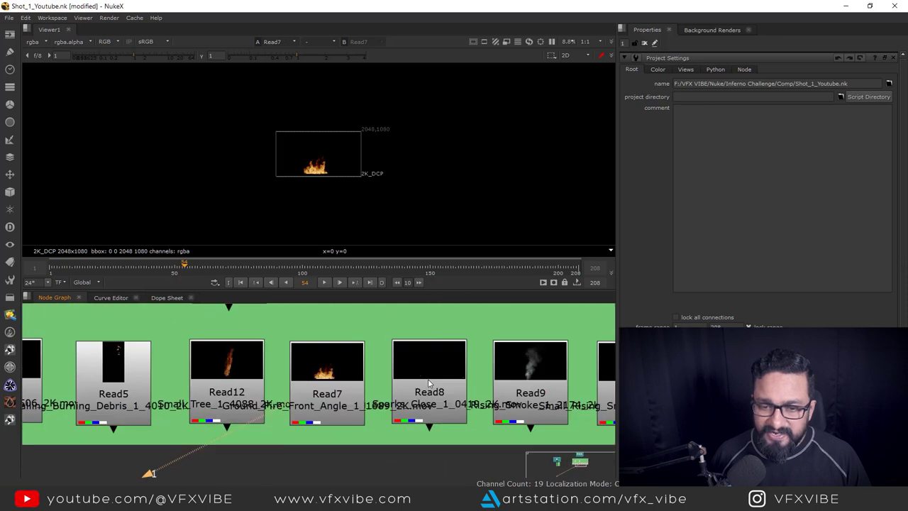
left_click(424, 389)
key("1")
left_click(517, 390)
key("1")
middle_click_drag(518, 390, 413, 391)
left_click(487, 375)
key("1")
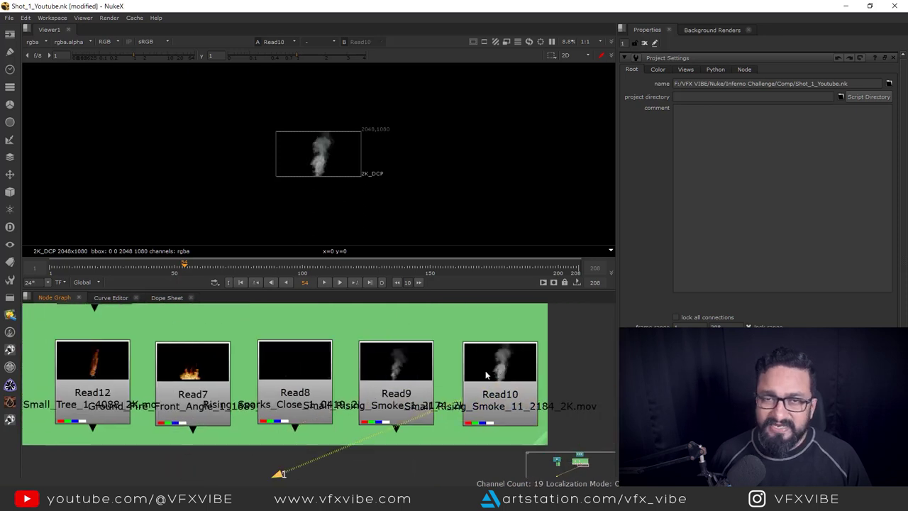
- Show the Read2 plate above the Night CC backdrop in the viewer and fit it to the frame
scroll(407, 366, "down", 5)
middle_click_drag(313, 356, 381, 381)
scroll(380, 381, "down", 3)
middle_click_drag(154, 376, 438, 402)
scroll(346, 356, "up", 2)
left_click(355, 355)
key("1")
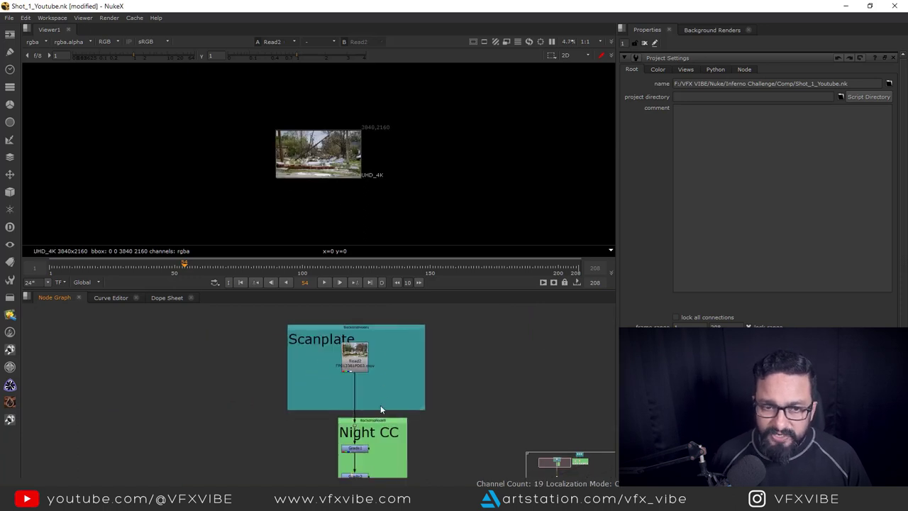
key("f")
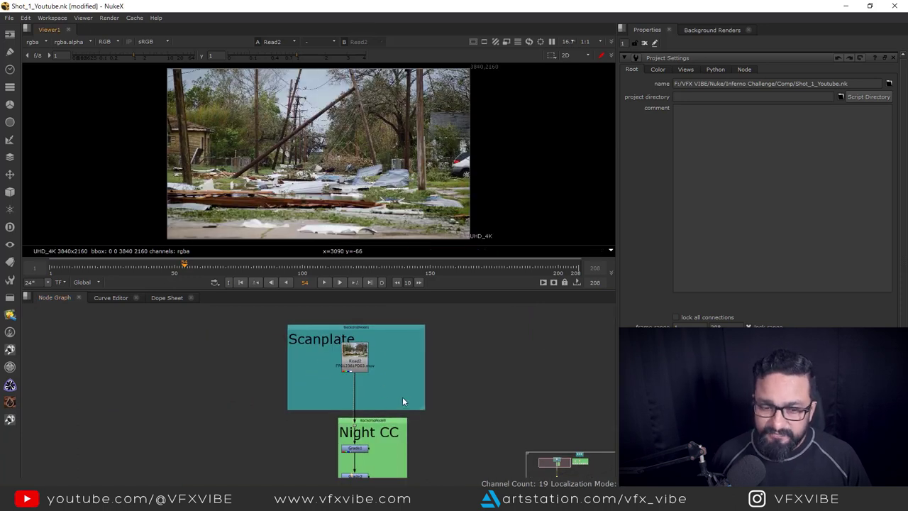
- View the outputs of Grade1 and Grade2 in Night CC, inspecting the Grade2 result in the maximised viewer
scroll(402, 402, "up", 3)
left_click(376, 388)
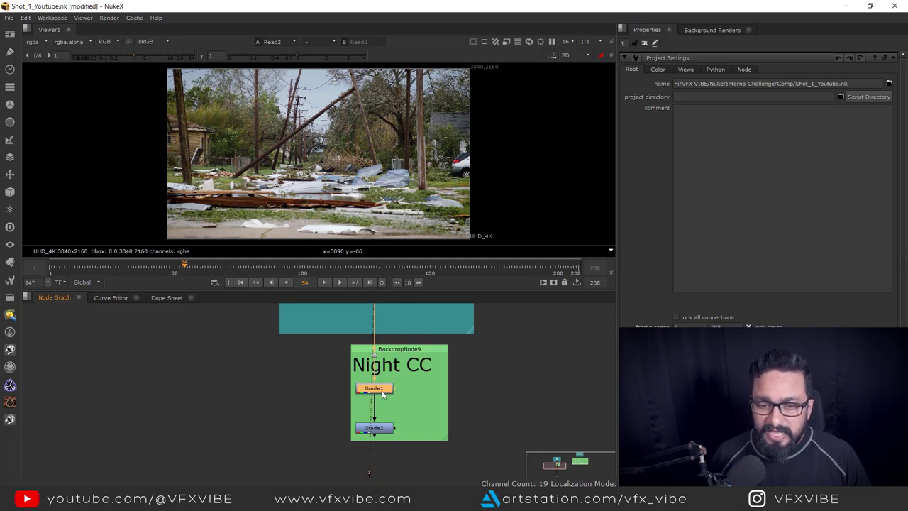
key("1")
left_click(385, 430)
key("1")
middle_click_drag(341, 203, 401, 211)
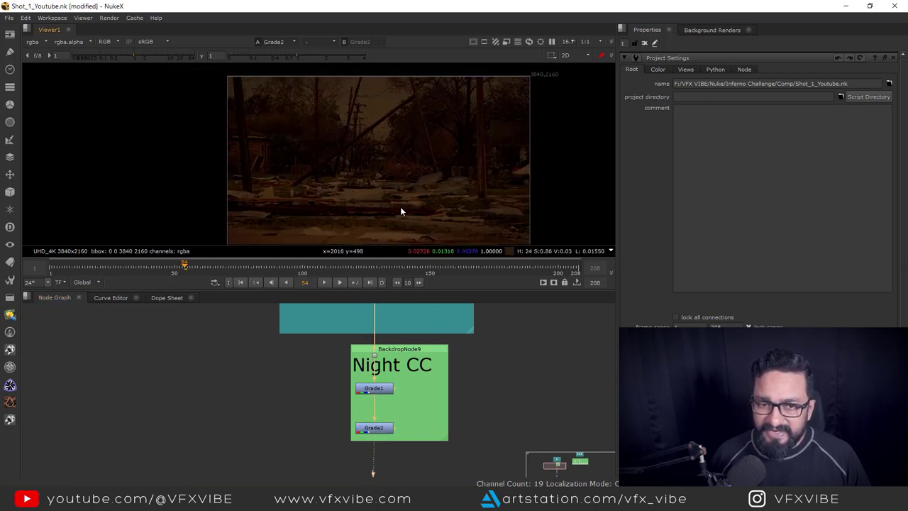
key("space")
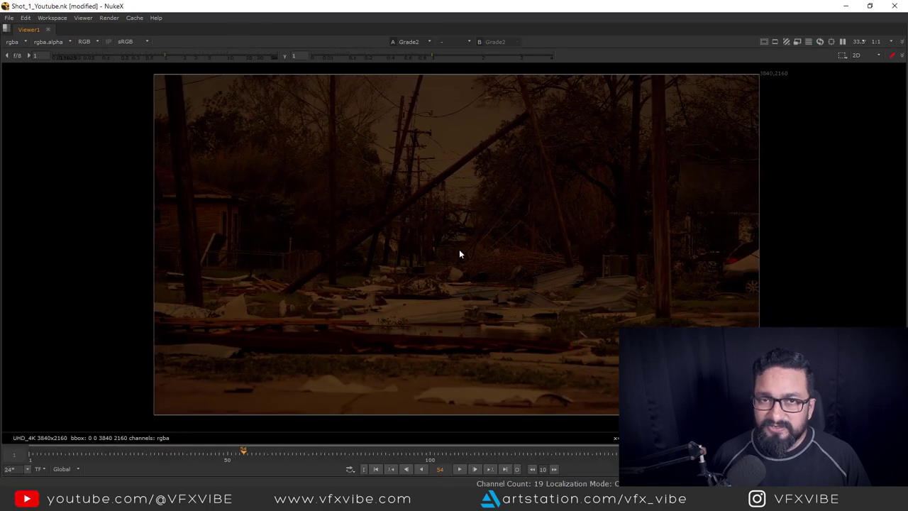
key("space")
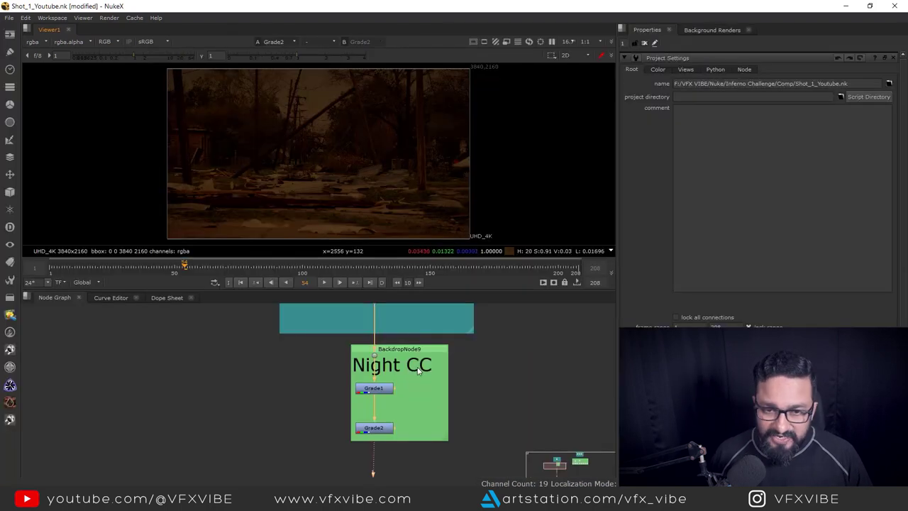
- Show the ungraded Read2 plate in the maximised viewer and play it from the first frame
middle_click_drag(418, 380, 432, 474)
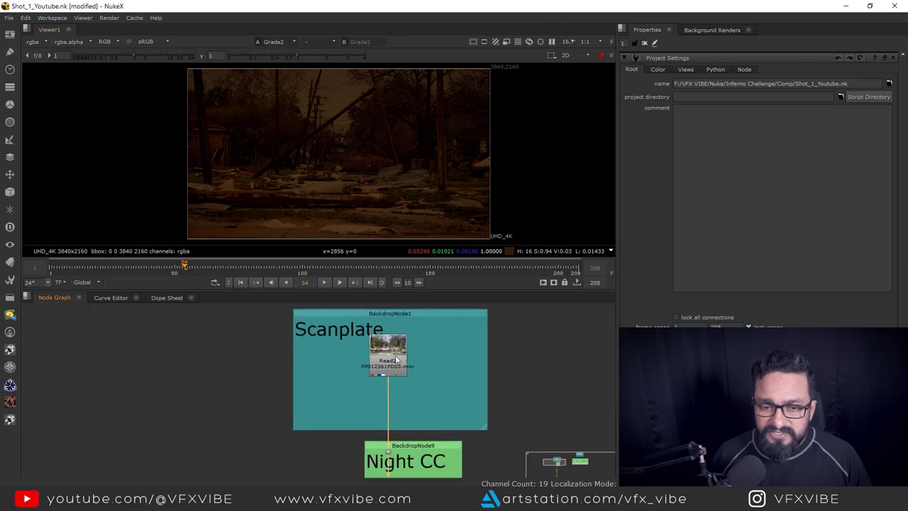
left_click(388, 360)
key("1")
key("space")
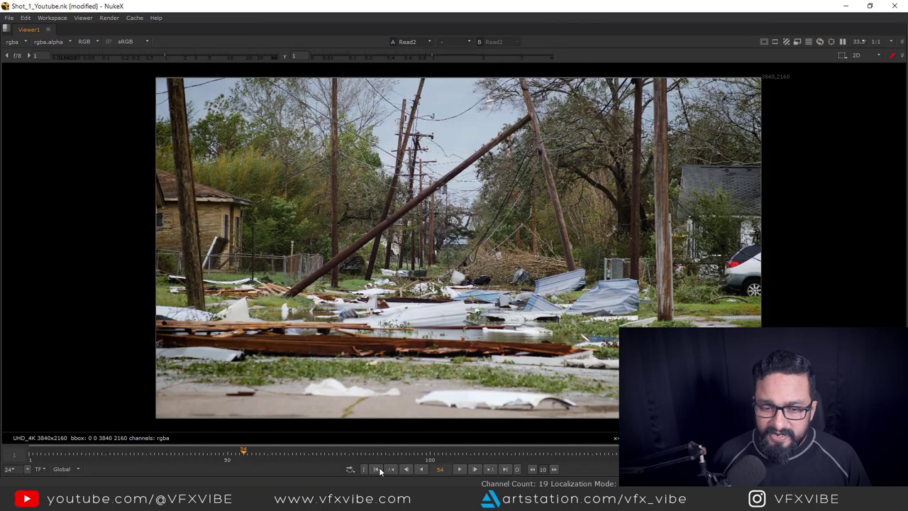
left_click(376, 469)
left_click(459, 469)
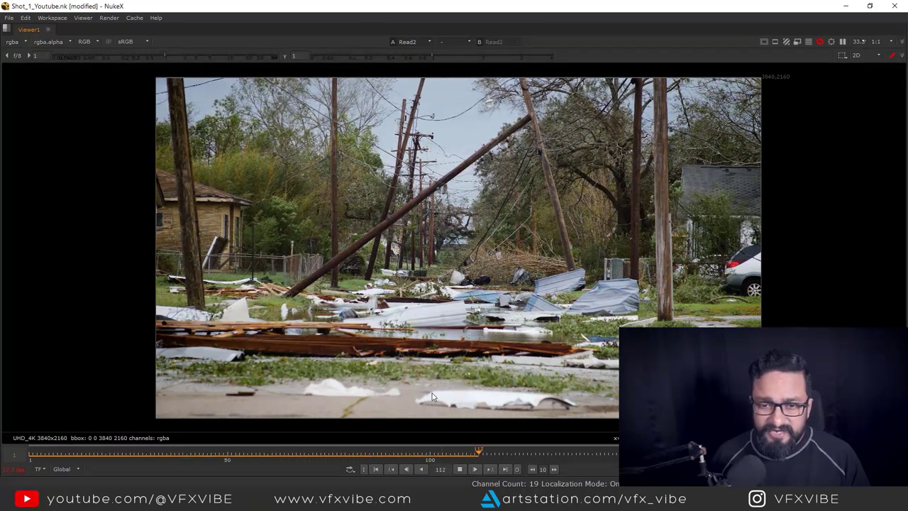
- Disable both Grade nodes in the Night CC backdrop
left_click_drag(334, 385, 438, 441)
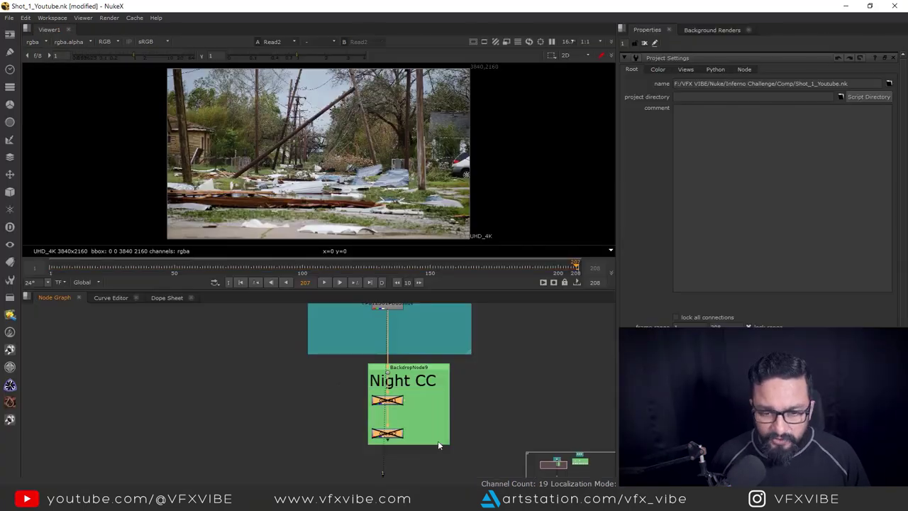
middle_click_drag(438, 440, 377, 417)
scroll(440, 425, "down", 3)
scroll(488, 416, "down", 3)
- Examine the Read2 plate's house, poles and debris up close in the maximised viewer to plan the fire placement
middle_click_drag(327, 198, 402, 240)
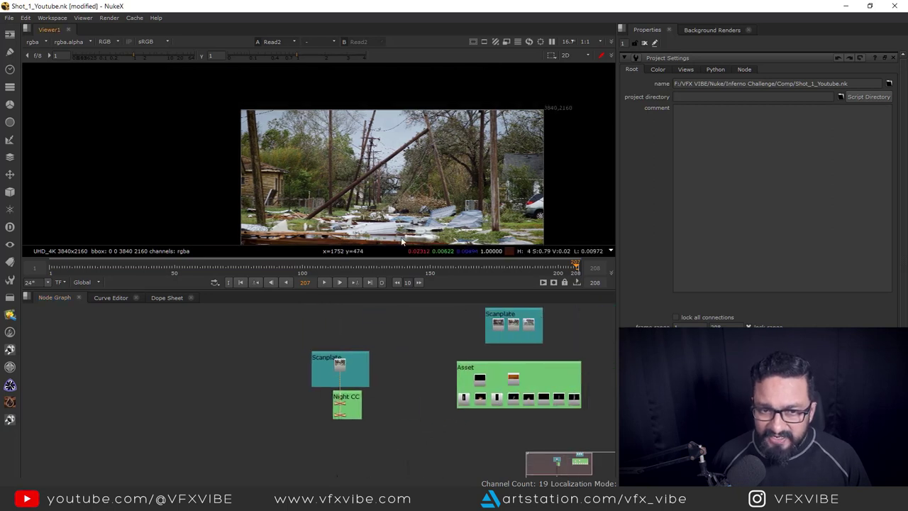
key("space")
scroll(458, 277, "up", 2)
scroll(457, 284, "down", 1)
middle_click_drag(456, 289, 450, 305)
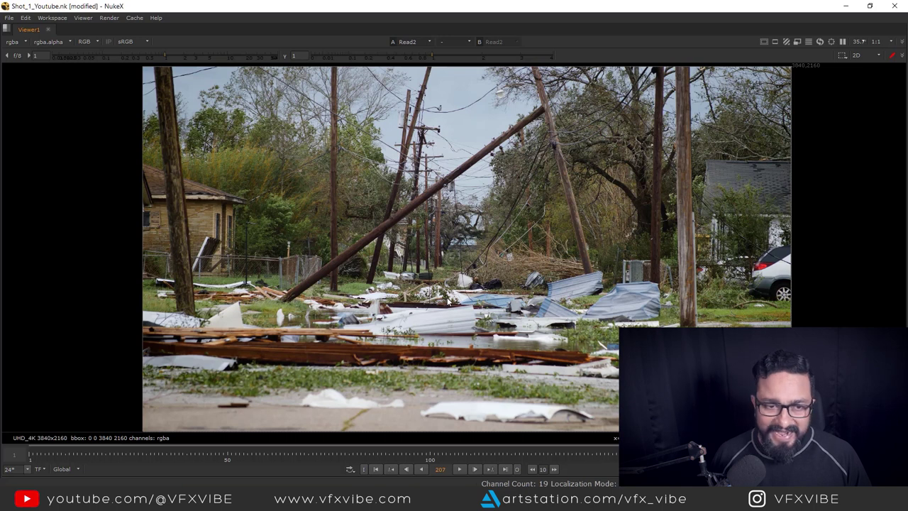
scroll(283, 297, "down", 1)
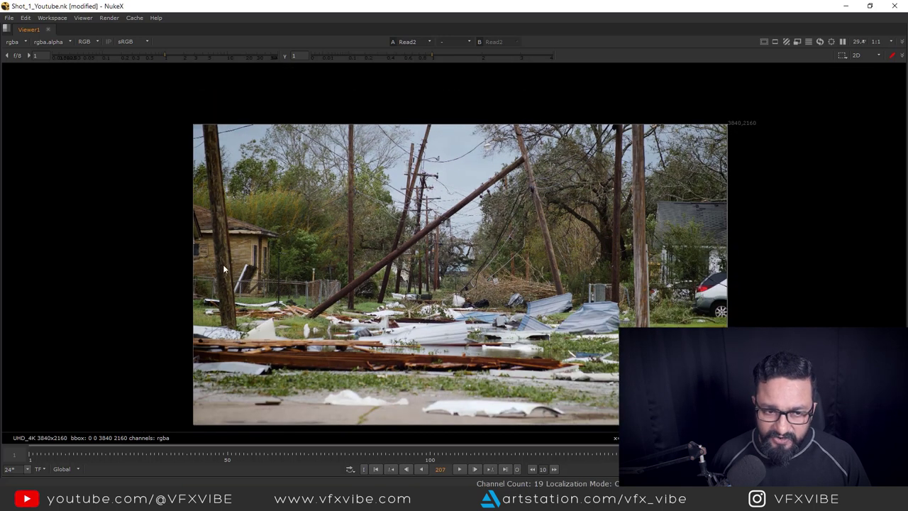
scroll(390, 262, "up", 2)
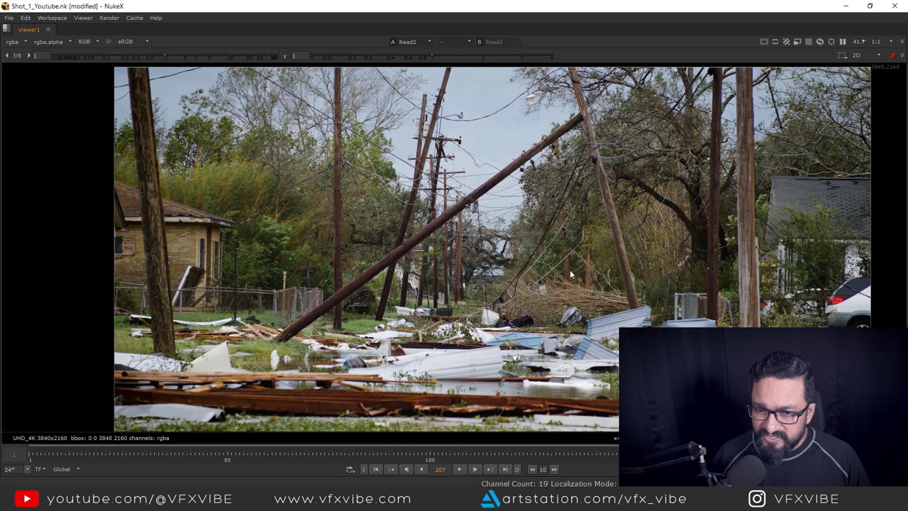
scroll(496, 284, "up", 1)
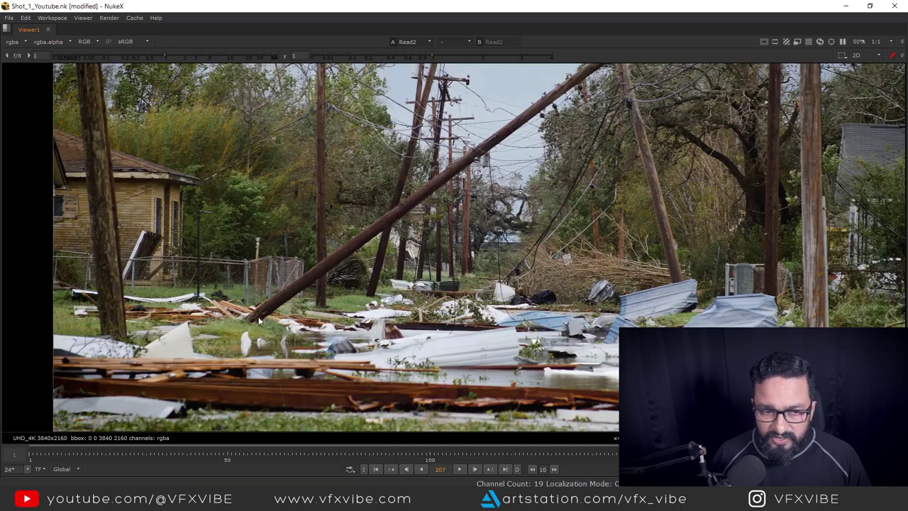
middle_click_drag(259, 321, 335, 338)
scroll(305, 344, "down", 2)
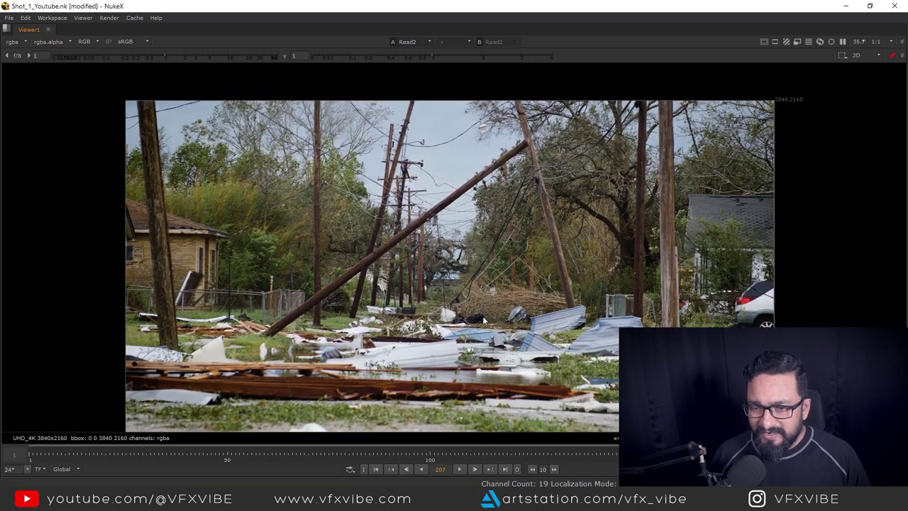
middle_click_drag(472, 309, 601, 314)
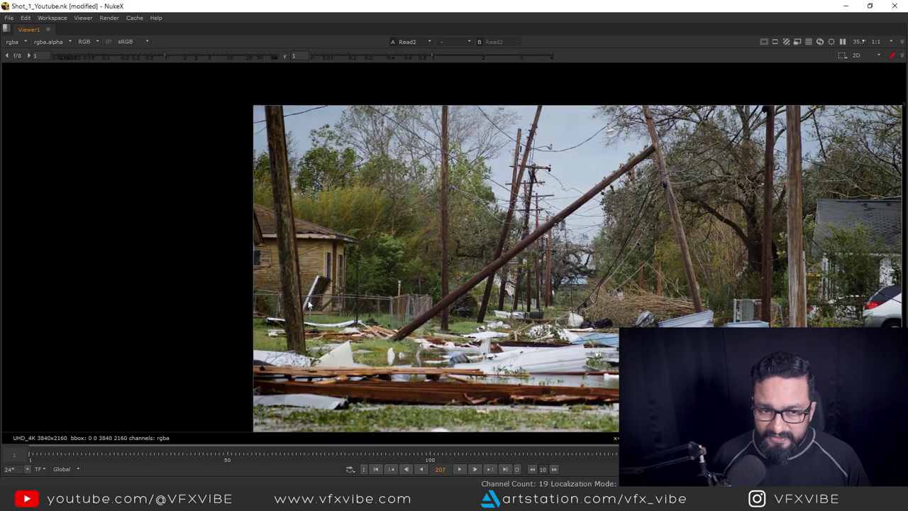
key("space")
- Play clips from the Asset backdrop in the viewer, including the Read8 rising sparks clip
scroll(425, 365, "up", 4)
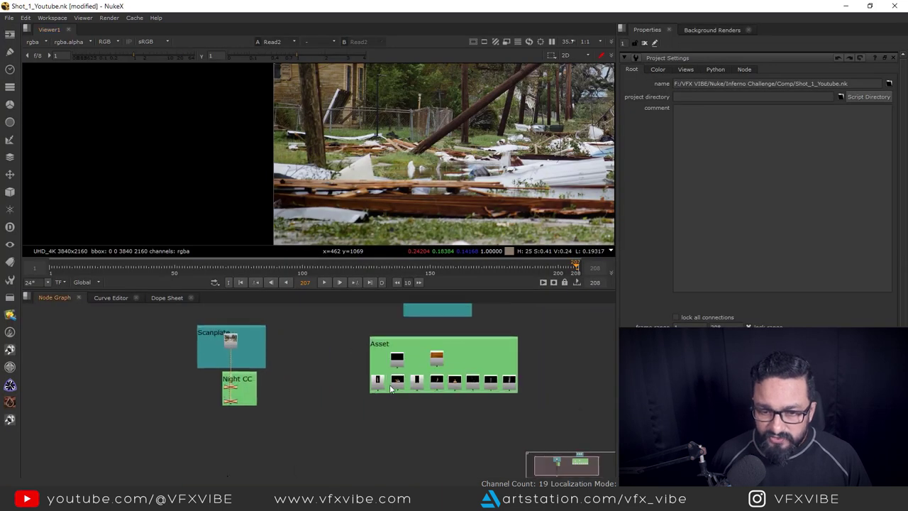
middle_click_drag(403, 386, 382, 385)
scroll(336, 382, "up", 2)
left_click(337, 381)
key("1")
middle_click_drag(462, 177, 456, 175)
key("f")
left_click(326, 283)
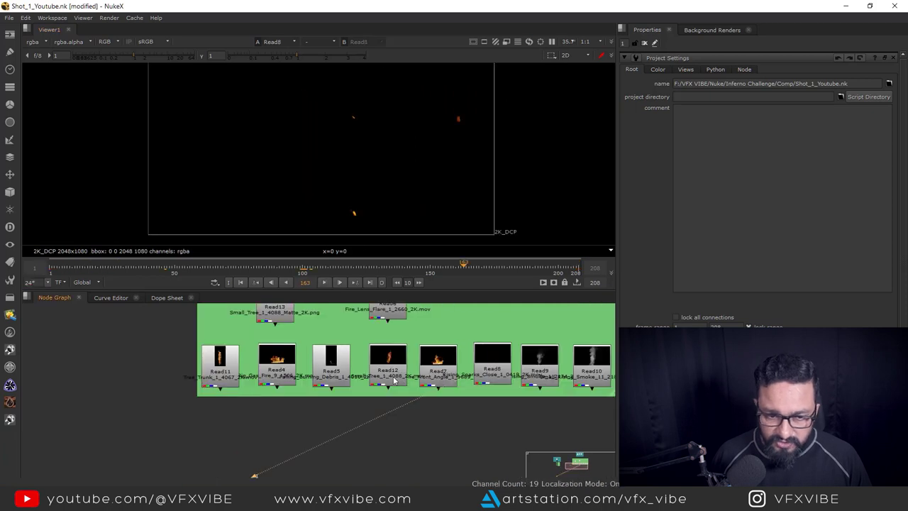
- View the Read12 small tree fire and the Read11 tree trunk fire, fitting the latter to the viewer
middle_click_drag(395, 378, 416, 367)
scroll(417, 368, "up", 2)
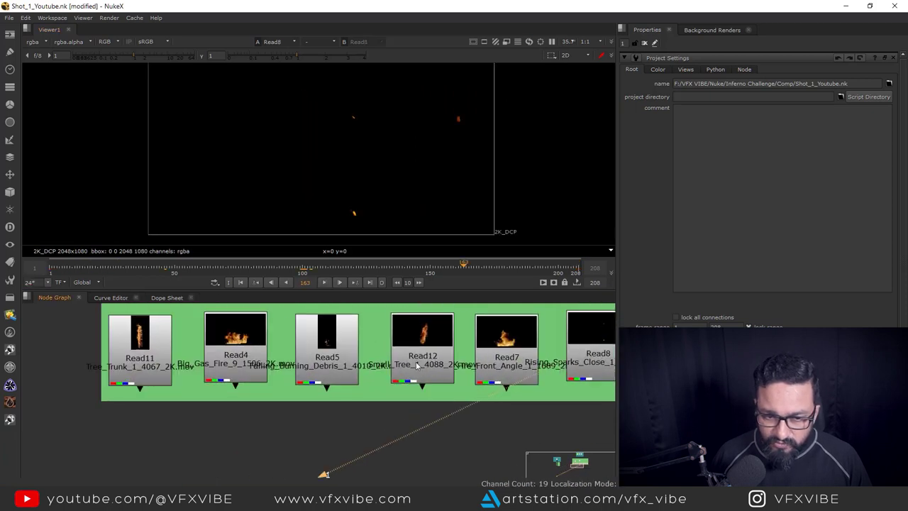
left_click(430, 352)
key("1")
middle_click_drag(185, 401, 328, 406)
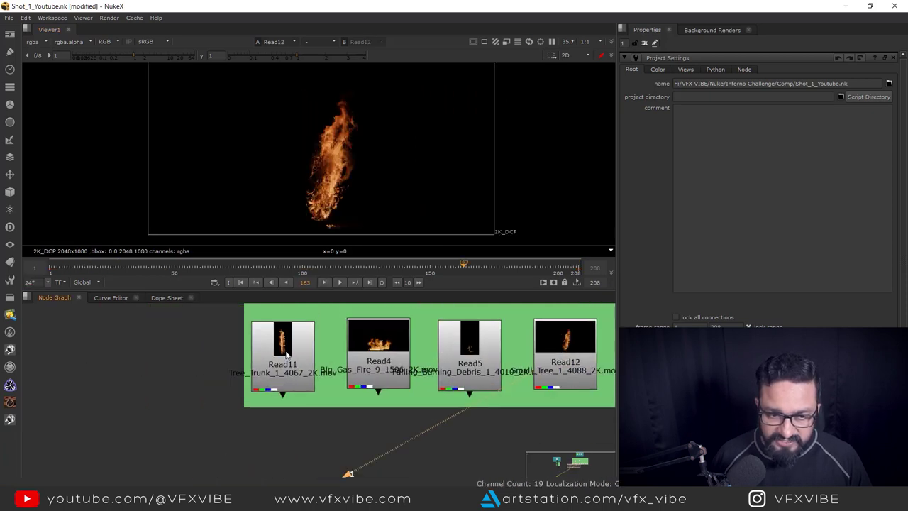
left_click(295, 359)
key("1")
key("f")
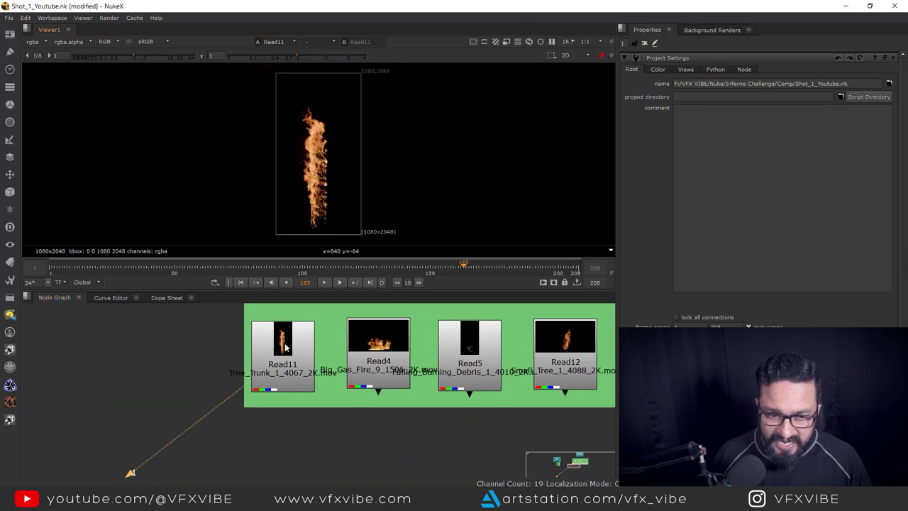
- Paste a copy of the Read11 tree trunk fire node into the empty graph area left of Night CC
scroll(285, 347, "down", 5)
middle_click_drag(286, 346, 336, 349)
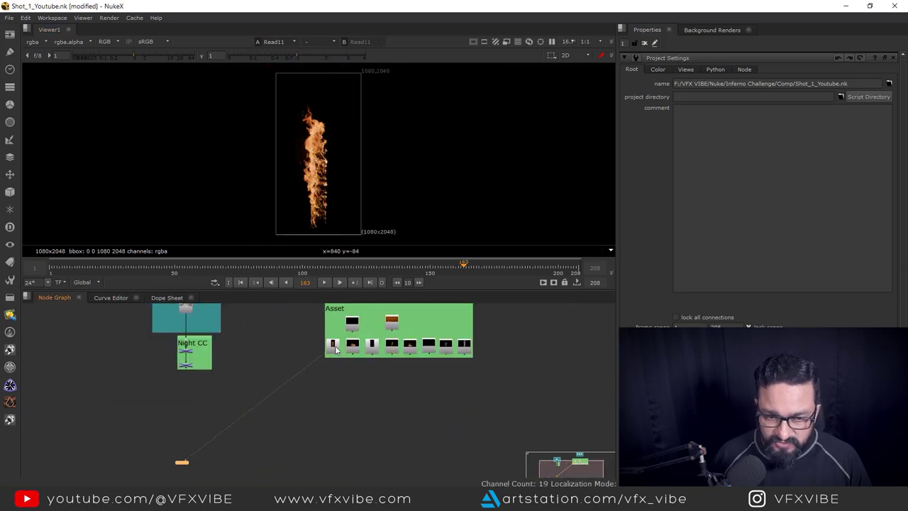
middle_click_drag(141, 375, 297, 388)
scroll(297, 388, "down", 3)
middle_click_drag(241, 387, 307, 384)
left_click(283, 374)
key("ctrl+v")
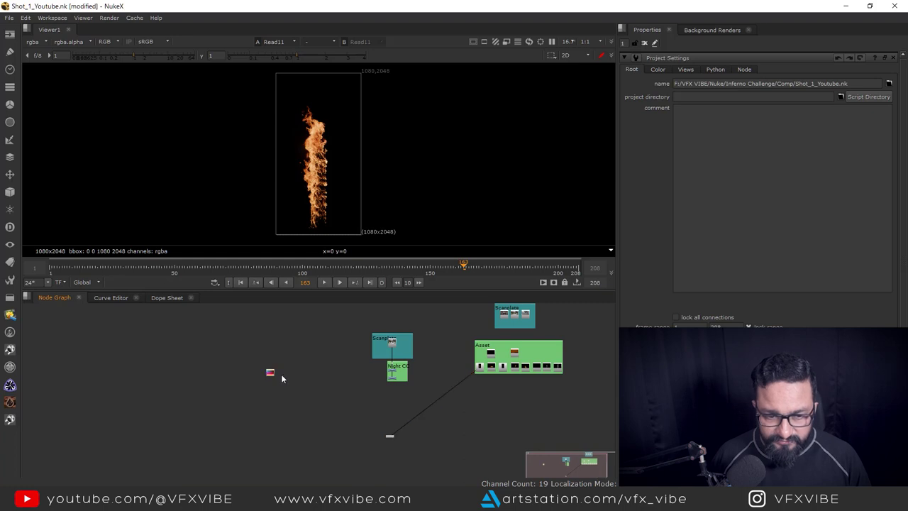
scroll(280, 374, "up", 5)
left_click_drag(262, 375, 285, 374)
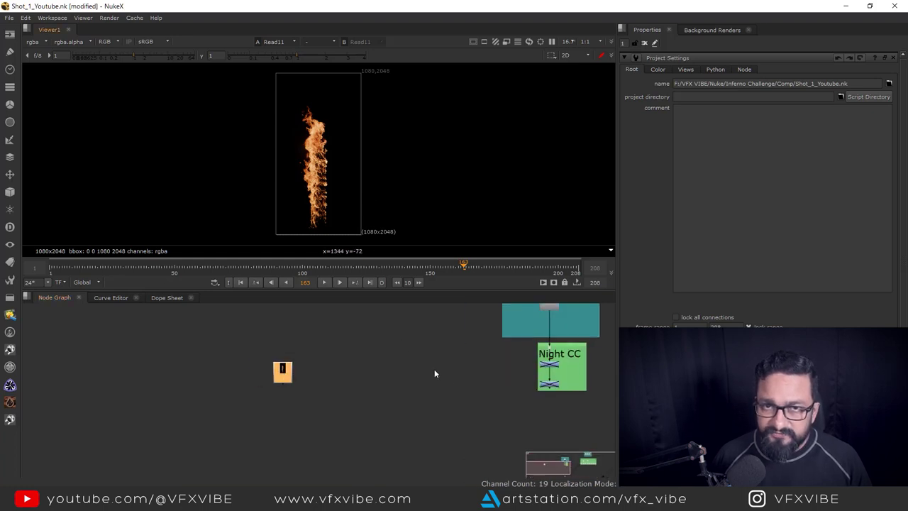
- Show the Read2 plate in the viewer again and bring its Night CC nodes into view
middle_click_drag(477, 380, 300, 380)
middle_click_drag(374, 330, 375, 378)
scroll(372, 348, "up", 3)
key("1")
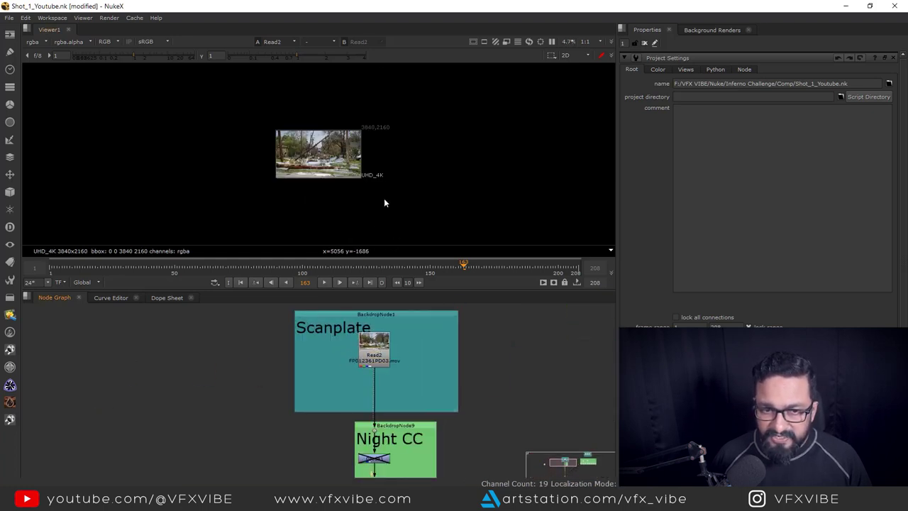
middle_click_drag(296, 424, 311, 401)
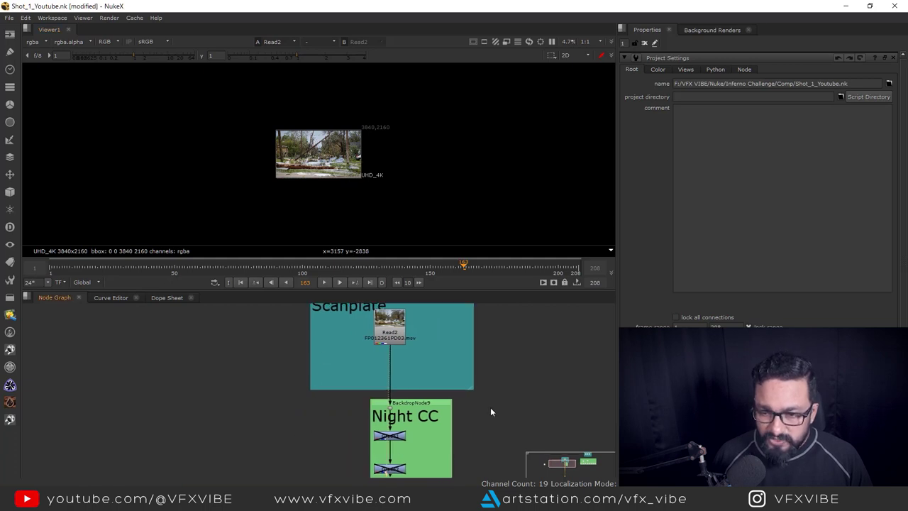
- Show the copied tree trunk fire clip in the viewer for a closer look
middle_click_drag(249, 428, 461, 418)
scroll(203, 440, "down", 3)
key("1")
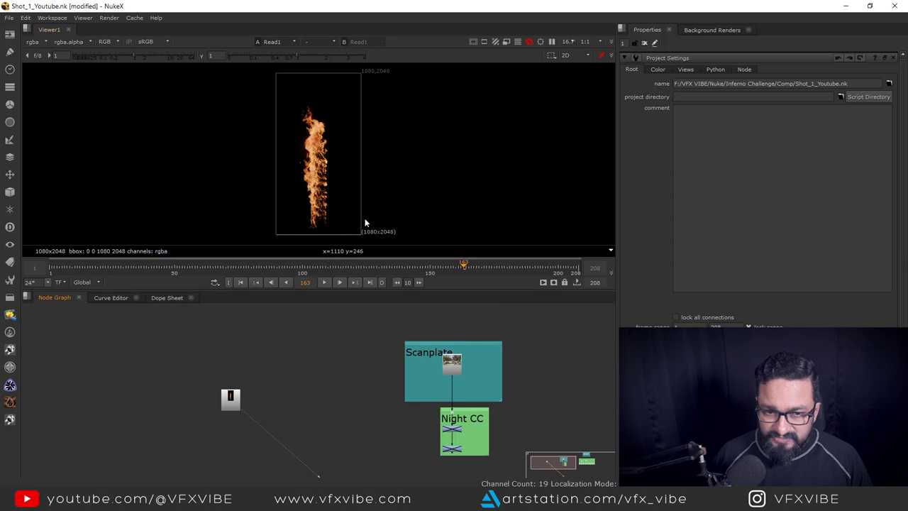
scroll(365, 216, "up", 1)
left_click_drag(424, 208, 332, 255)
middle_click_drag(456, 475, 431, 425)
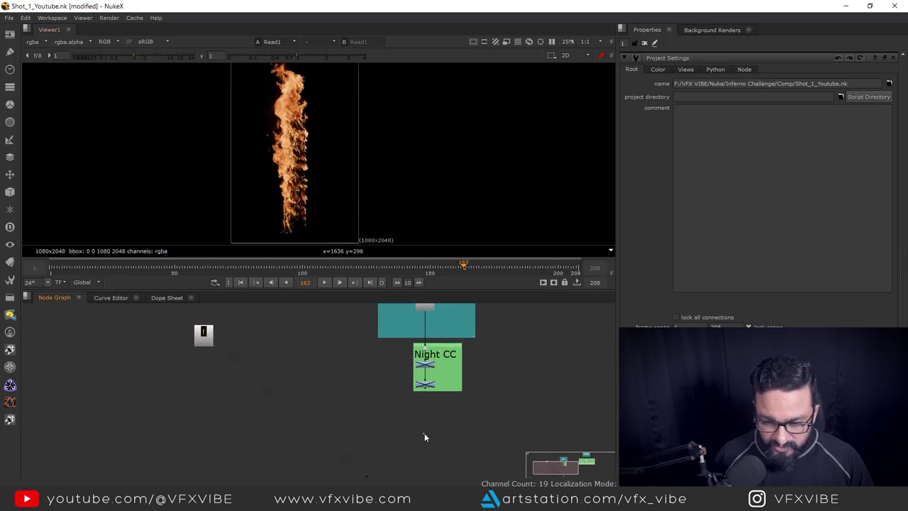
- Add a Merge node below Night CC, with the copied tree trunk fire over the plate branch
key("m")
scroll(424, 433, "up", 2)
left_click_drag(427, 437, 430, 461)
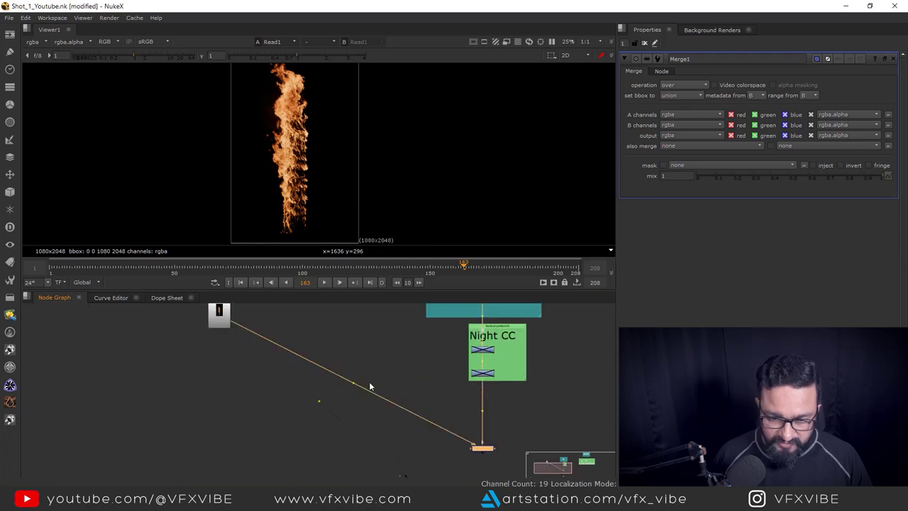
- Route the fire's merge connection through a corner dot, straighten its alignment with the fire node, and view the merged result
left_click_drag(351, 387, 208, 451, "ctrl")
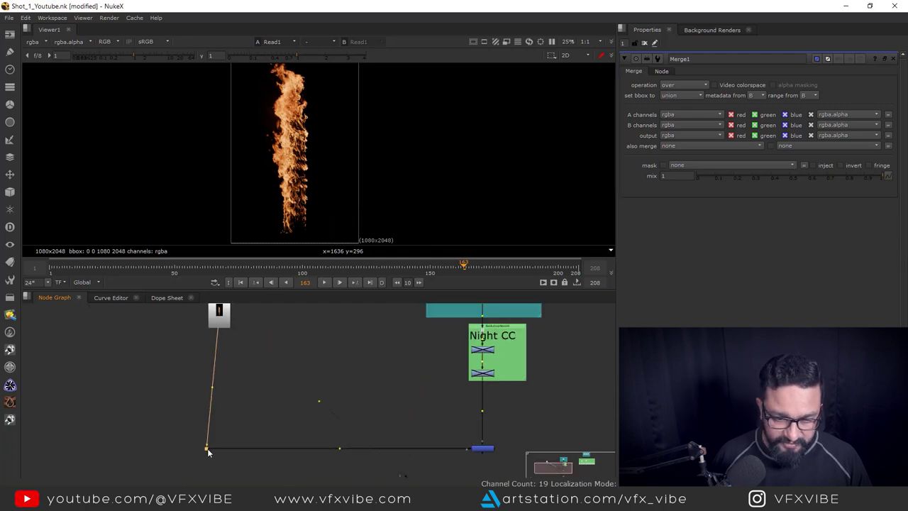
left_click_drag(433, 424, 511, 463)
key("1")
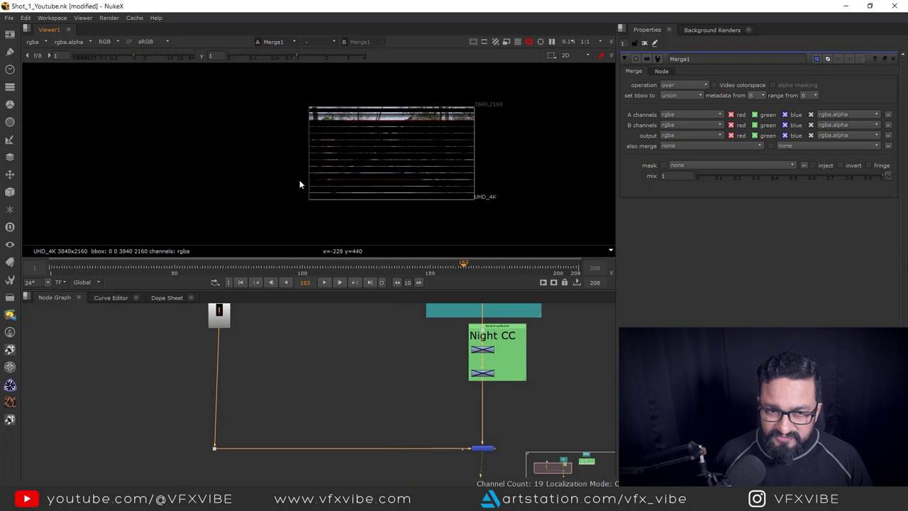
scroll(300, 184, "up", 2)
scroll(263, 327, "up", 2)
left_click(286, 341)
left_click_drag(286, 342, 280, 338)
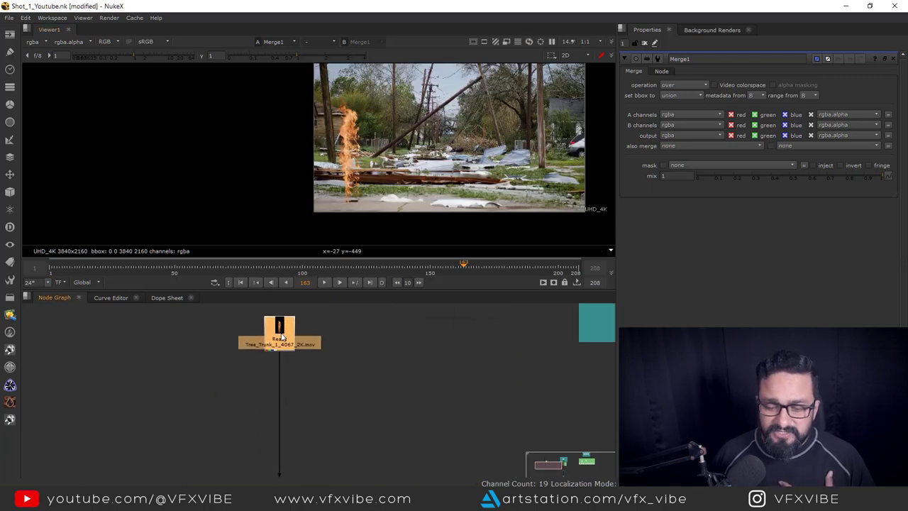
- Insert a Reformat node directly below the tree trunk fire clip and view its output at the 3840x2160 root format
middle_click_drag(315, 388, 353, 349)
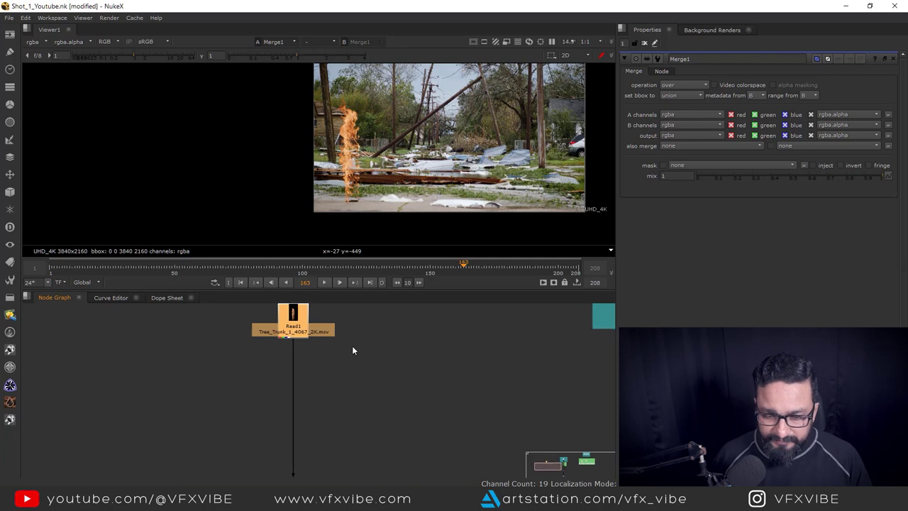
key("1")
left_click(370, 362)
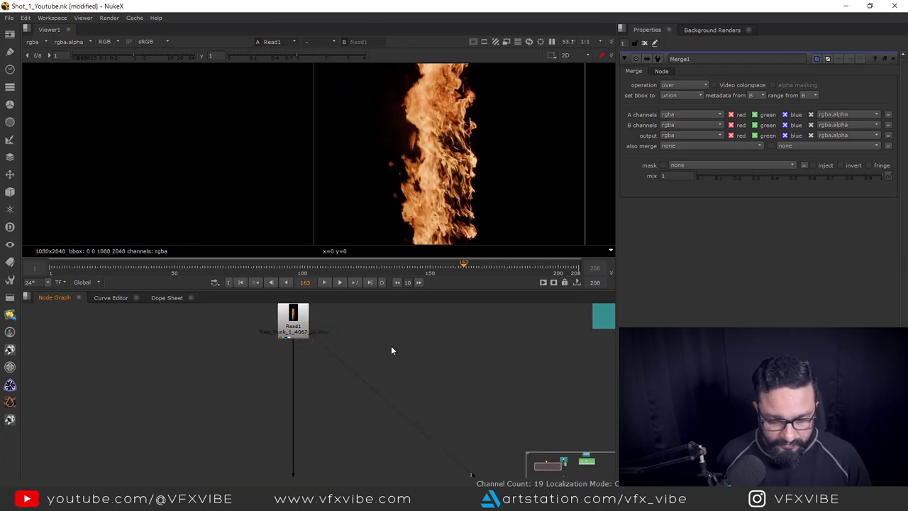
key("Tab")
type("reformat")
key("Return")
left_click_drag(391, 347, 294, 367)
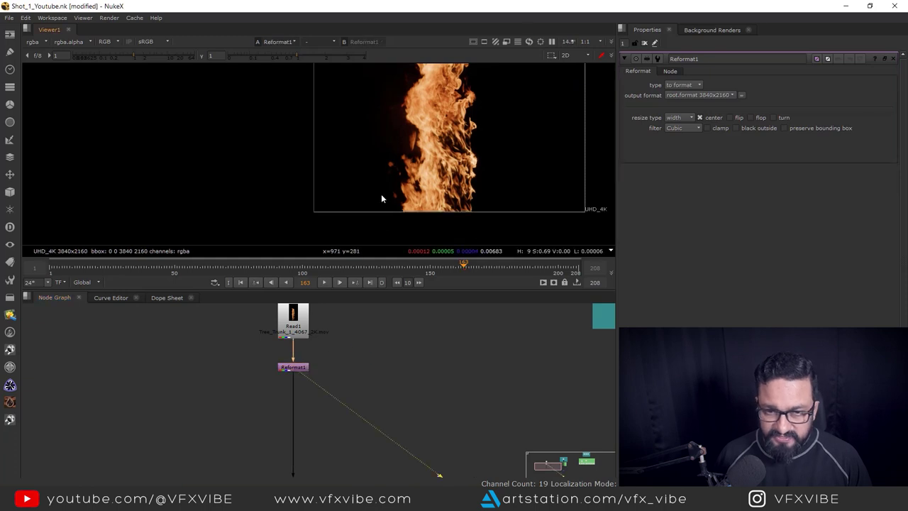
key("f")
scroll(367, 198, "down", 3)
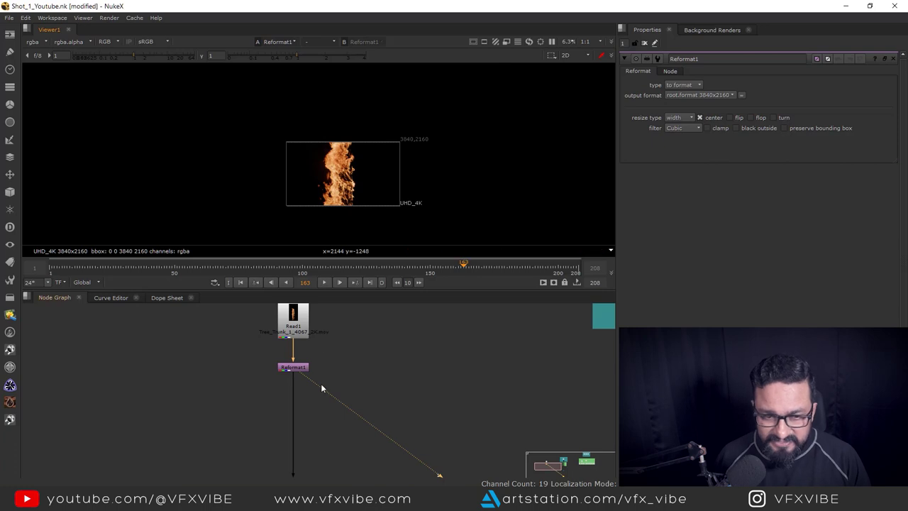
scroll(323, 376, "down", 3)
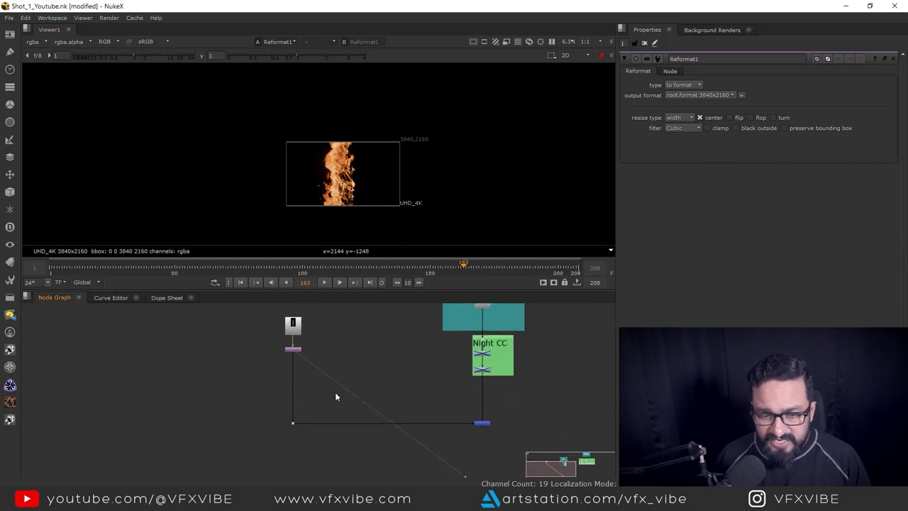
scroll(206, 330, "up", 2)
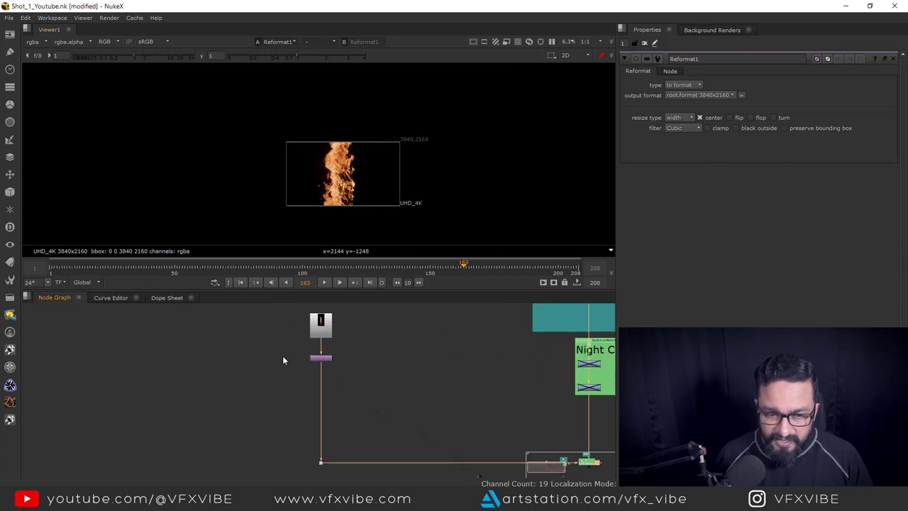
- Move the tree trunk fire branch farther left of the Night CC branch in the node graph
scroll(270, 322, "down", 4)
left_click_drag(256, 318, 340, 425)
scroll(294, 337, "up", 1)
left_click_drag(308, 342, 195, 340)
left_click(213, 362)
scroll(329, 391, "up", 5)
middle_click_drag(213, 362, 286, 369)
scroll(327, 384, "down", 4)
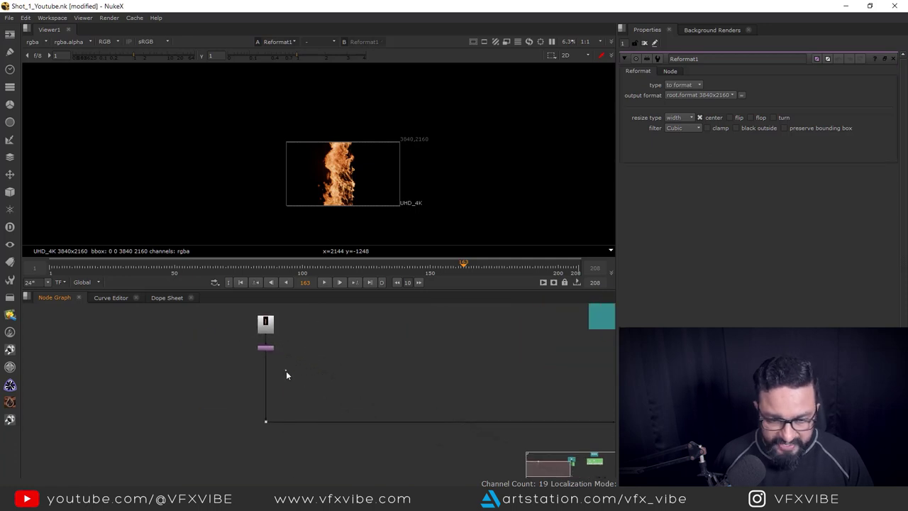
- Insert a Transform node below the fire's Reformat and show the Merge1 composite in the viewer
key("t")
left_click_drag(286, 370, 263, 366)
scroll(323, 367, "down", 4)
middle_click_drag(432, 427, 273, 417)
scroll(305, 405, "up", 3)
left_click_drag(373, 351, 305, 368)
key("1")
middle_click_drag(314, 206, 465, 217)
middle_click_drag(139, 337, 439, 444)
middle_click_drag(476, 192, 356, 145)
scroll(356, 145, "up", 4)
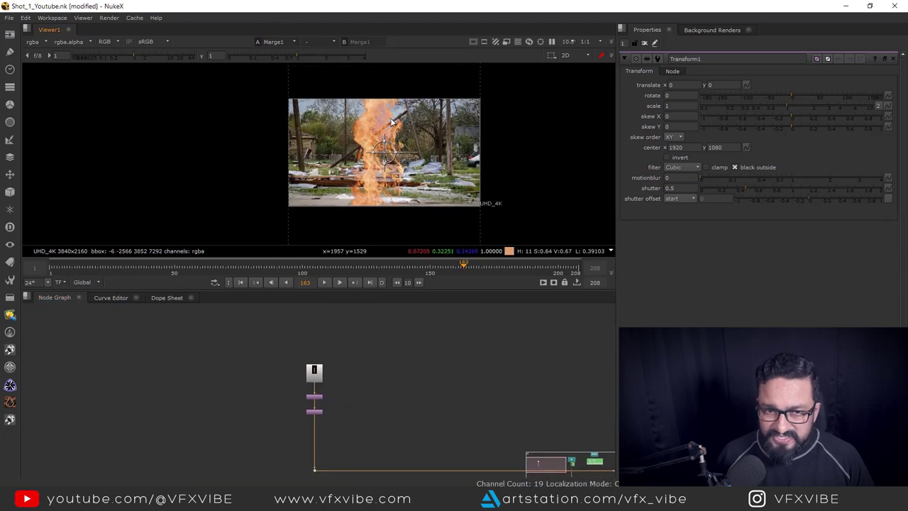
- Scale the fire to 0.27 and move it over the left utility pole at translate -1648, 348, checking it in playback
scroll(320, 441, "up", 3)
double_click(313, 406)
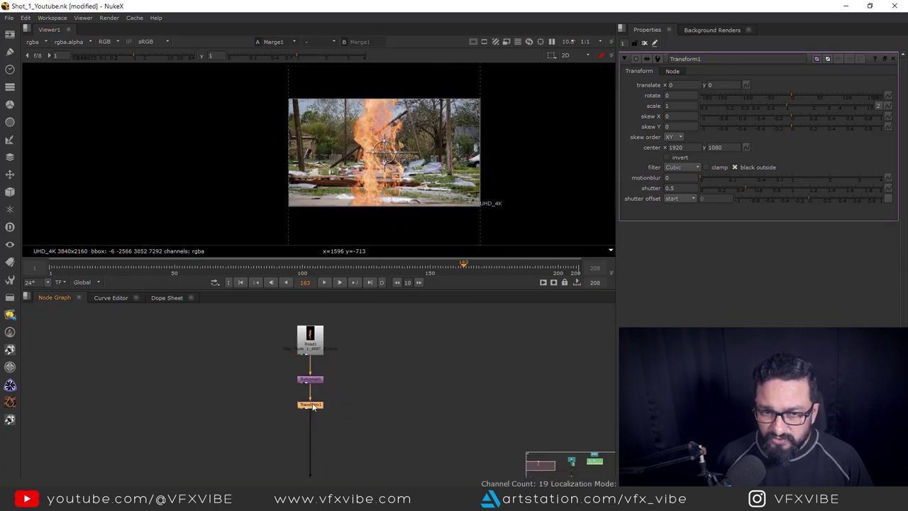
left_click_drag(786, 106, 738, 112)
middle_click_drag(394, 159, 469, 155)
scroll(468, 155, "up", 3)
left_click_drag(442, 141, 307, 114)
scroll(328, 155, "up", 3)
middle_click_drag(328, 155, 417, 158)
left_click(324, 282)
scroll(417, 158, "up", 2)
mouse_move(387, 94)
left_mouse_down()
mouse_move(365, 95)
mouse_move(389, 96)
left_mouse_up()
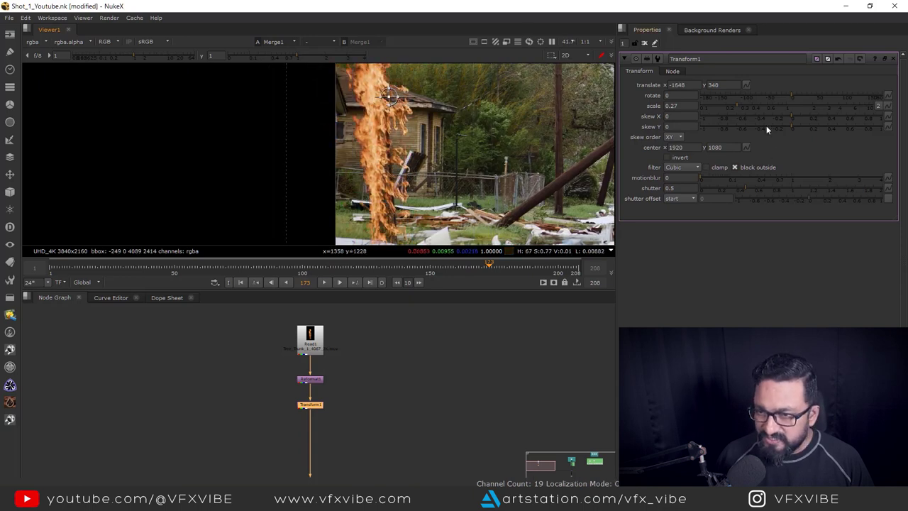
- Scale the fire down to 0.144 and lower it on the pole to translate -1664, 20
left_click_drag(731, 106, 713, 105)
middle_click_drag(447, 127, 460, 137)
left_click_drag(398, 110, 395, 144)
middle_click_drag(395, 144, 393, 93)
left_click_drag(392, 94, 389, 120)
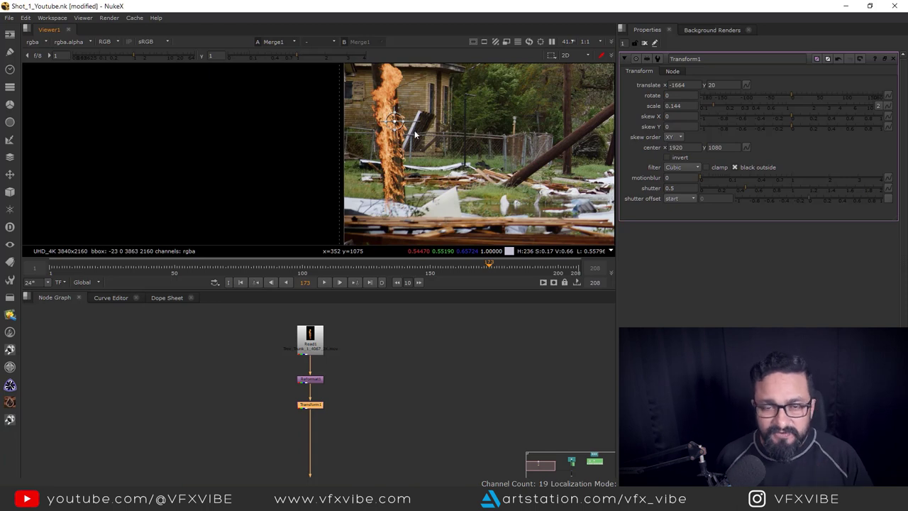
- Move the fire Transform's pivot to the base of the flames, at center 1910, -1660
scroll(416, 135, "up", 5)
scroll(449, 147, "down", 3)
middle_click_drag(448, 147, 418, 120)
left_click_drag(401, 119, 401, 213, "ctrl")
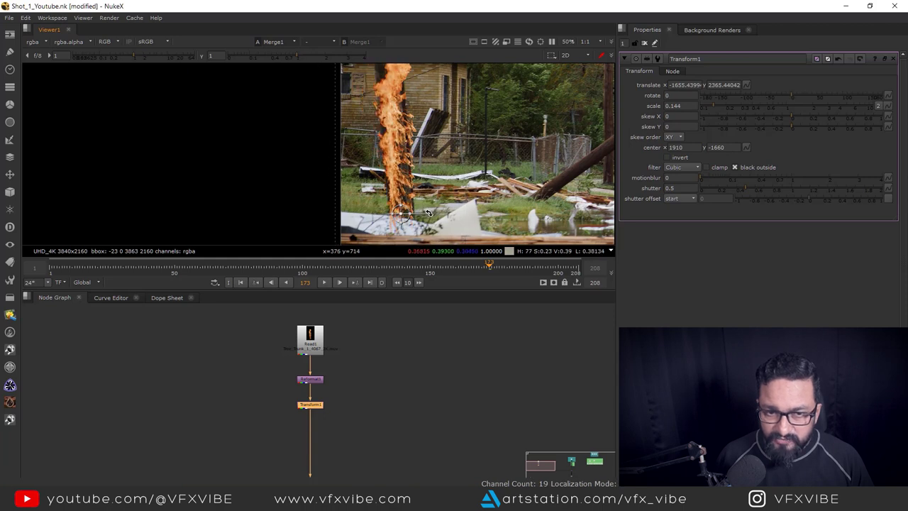
middle_click_drag(436, 161, 436, 187)
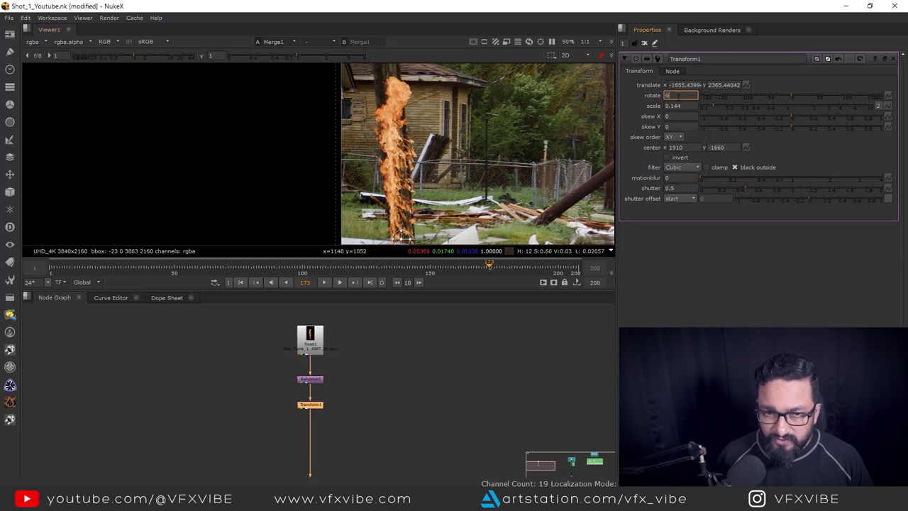
- Rotate the fire to 0.2 and nudge its base to translate -1654.5, 2367
key("alt+Up")
key("alt+Up")
key("alt+Up")
scroll(446, 191, "up", 5)
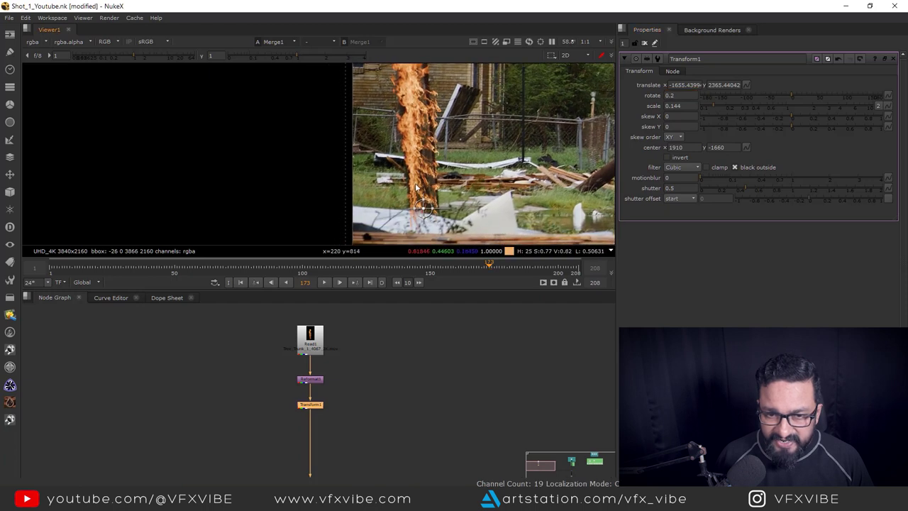
left_click_drag(429, 218, 429, 217)
- Increase the fire's scale to 0.16 so the flames wrap more of the pole
left_click(690, 106)
key("Up")
key("Up")
key("Up")
key("Up")
key("Up")
key("Up")
key("Up")
key("Up")
key("Up")
key("Up")
key("Up")
key("Up")
key("Up")
key("Up")
key("Up")
key("Up")
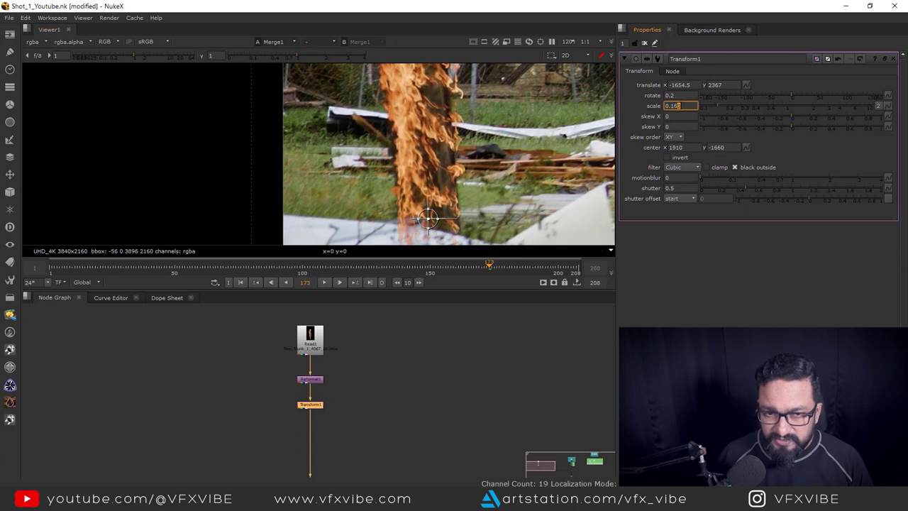
scroll(470, 125, "down", 6)
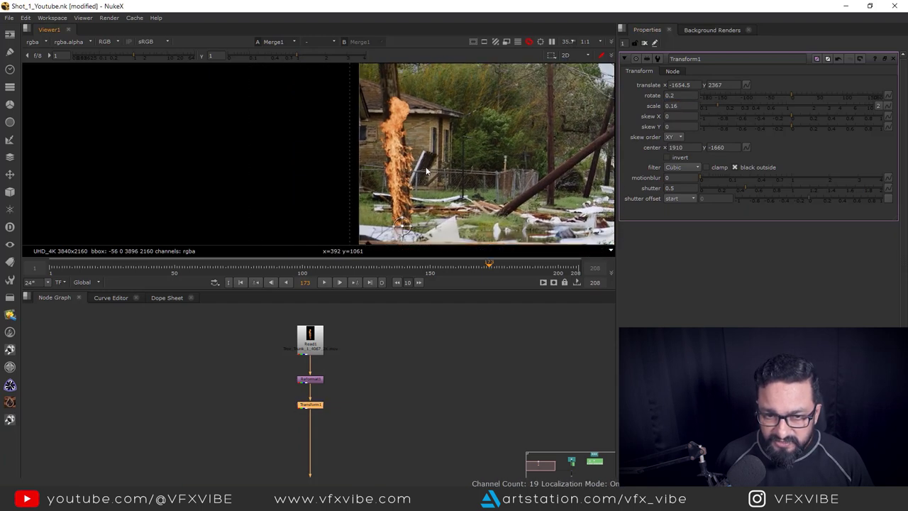
- Play the composite from the first frame and nudge the fire horizontally to translate x -1660
left_click(241, 282)
left_click(321, 282)
scroll(452, 206, "up", 3)
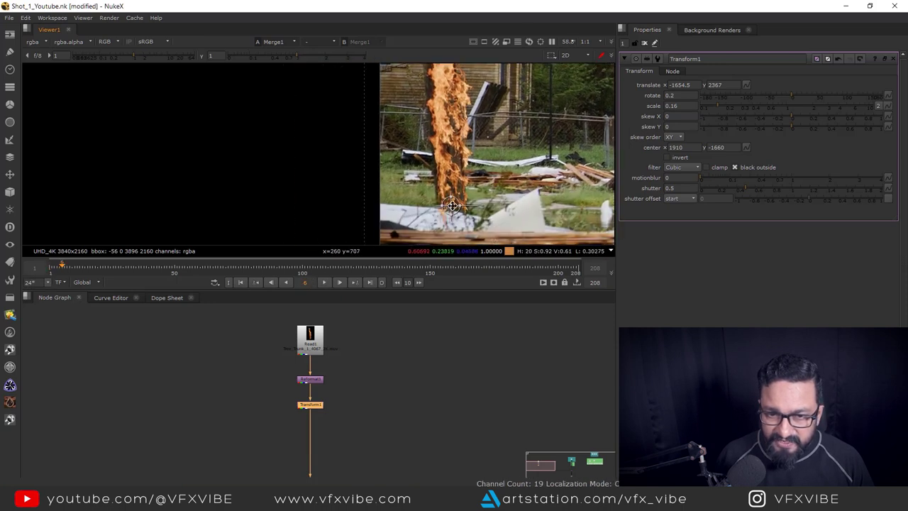
left_click_drag(452, 206, 451, 206)
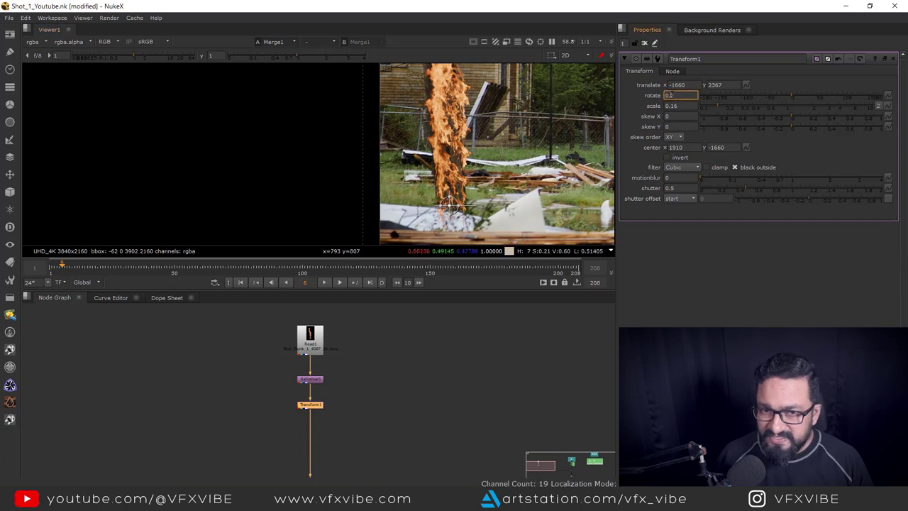
- Set the fire's rotation to 2 to follow the lean of the pole
key("Up")
key("Up")
key("Up")
key("Up")
key("Up")
key("Up")
key("Up")
key("Up")
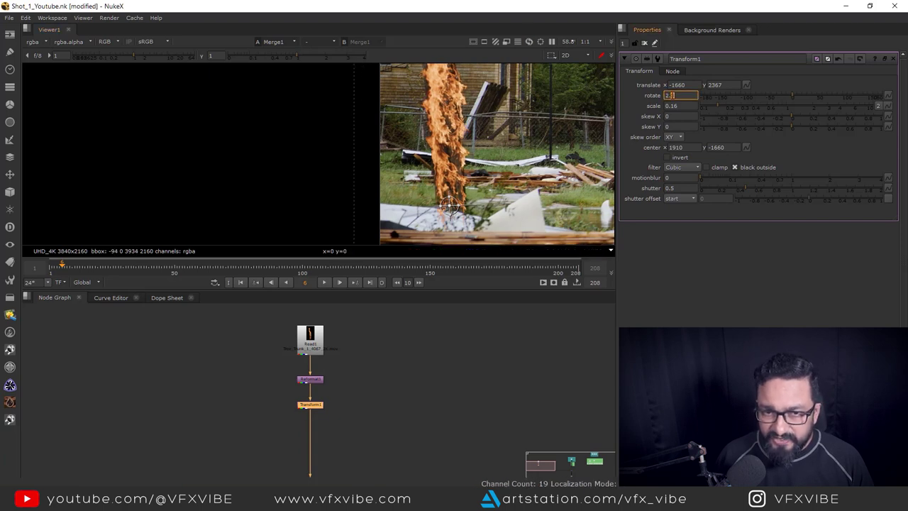
type("2")
key("Return")
middle_click_drag(487, 182, 498, 188)
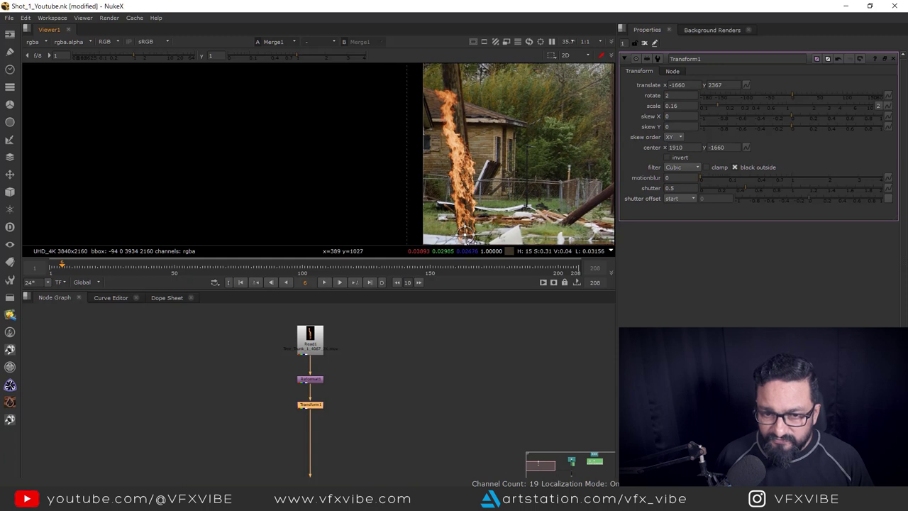
- Play back the composite to check the fire on the pole and inspect the pole above the flames
left_click(324, 283)
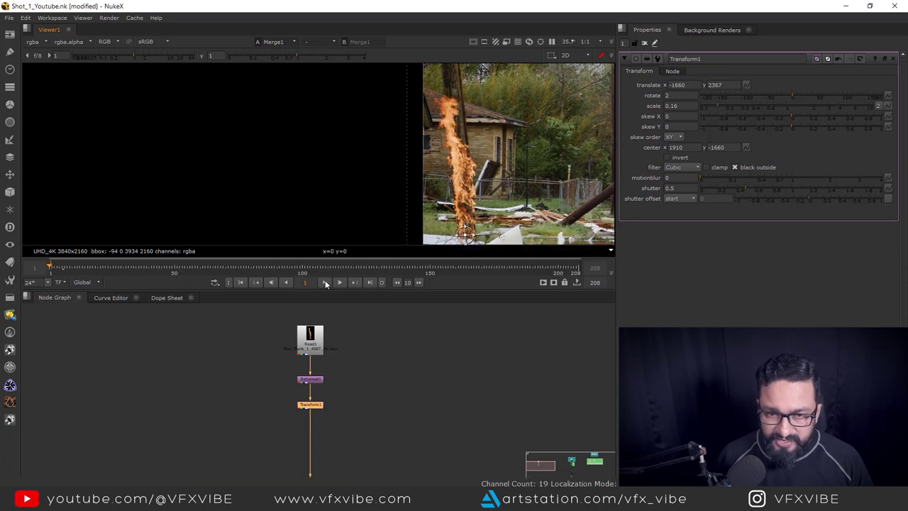
left_click(324, 282)
middle_click_drag(515, 170, 422, 230)
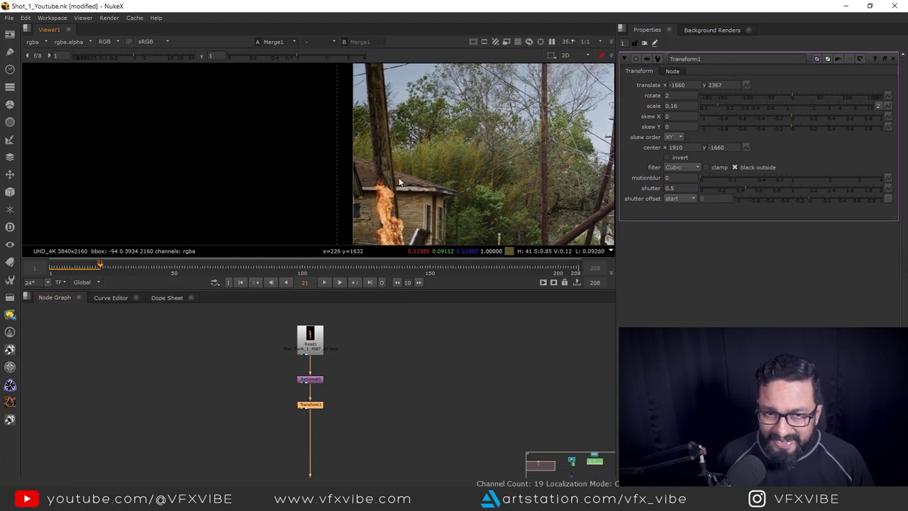
middle_click_drag(399, 181, 408, 215)
mouse_move(347, 361)
middle_mouse_down()
mouse_move(362, 324)
mouse_move(359, 364)
middle_mouse_up()
scroll(356, 325, "down", 2)
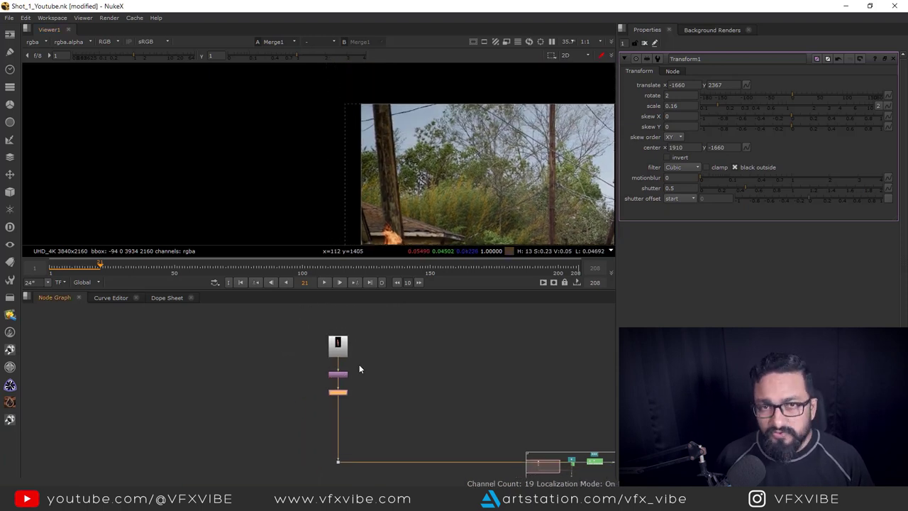
- Duplicate the fire's Read, Reformat and Transform nodes and place the copy left of the original branch
left_click(338, 350)
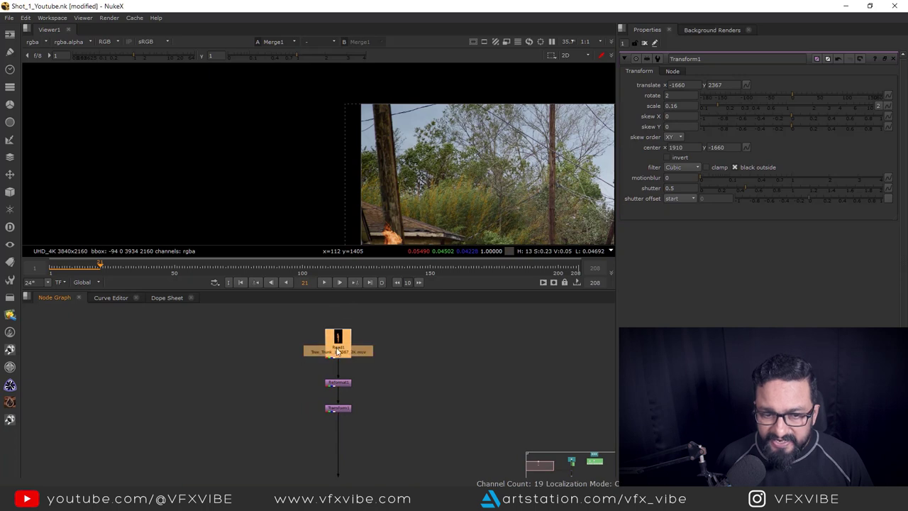
double_click(340, 348)
left_click_drag(376, 317, 295, 368)
scroll(359, 346, "down", 1)
left_click_drag(372, 319, 305, 413)
middle_click_drag(271, 415, 287, 389)
left_click(287, 389)
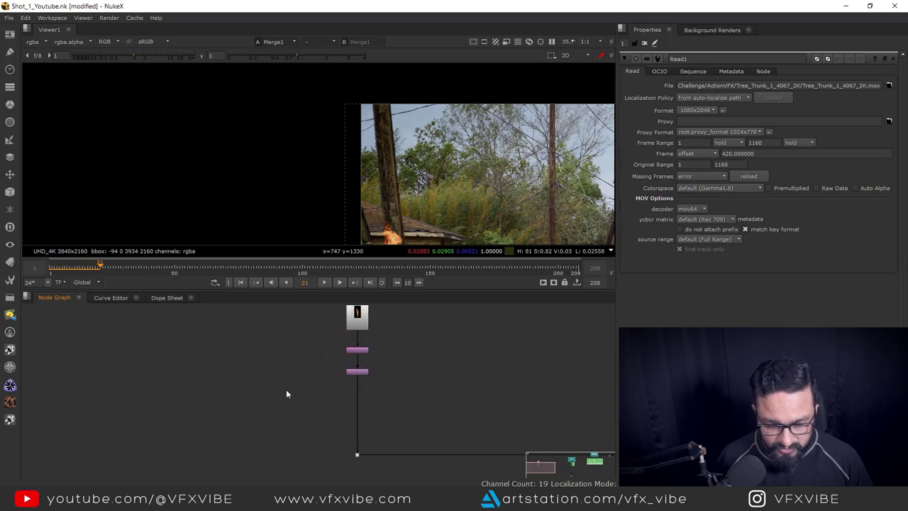
key("ctrl+v")
left_click_drag(290, 390, 287, 330)
scroll(367, 383, "up", 2)
- Merge the duplicated fire branch over the original one below Transform1, and view the combined fires
left_click(386, 402)
key("m")
left_click_drag(358, 426, 234, 383)
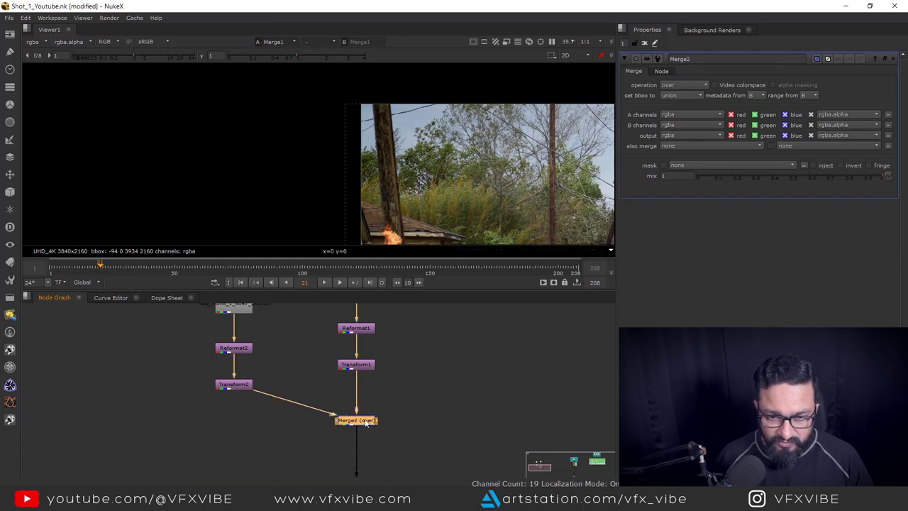
key("1")
- Shift the duplicated fire clip 190 frames earlier in the Dope Sheet, to a frame offset of 610
middle_click_drag(250, 363, 250, 420)
left_click(242, 360)
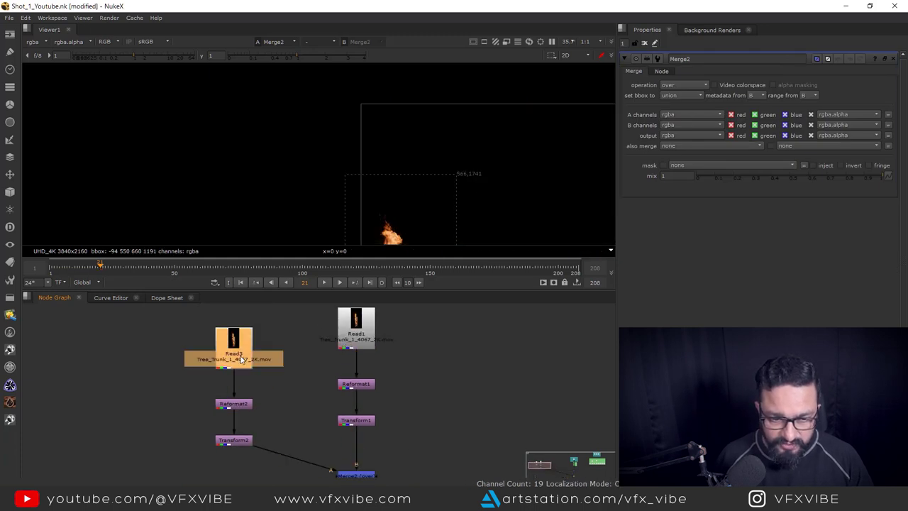
double_click(241, 359)
left_click(168, 298)
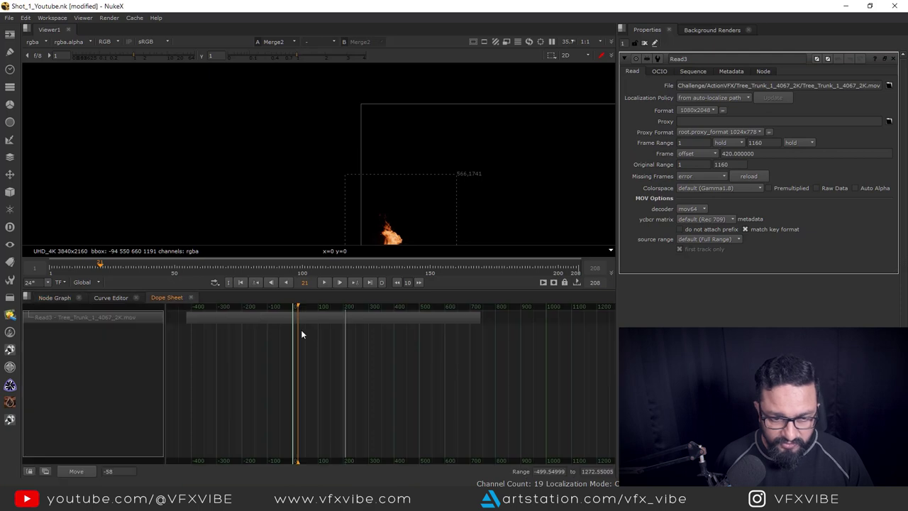
left_click(352, 317)
left_click_drag(346, 318, 304, 318)
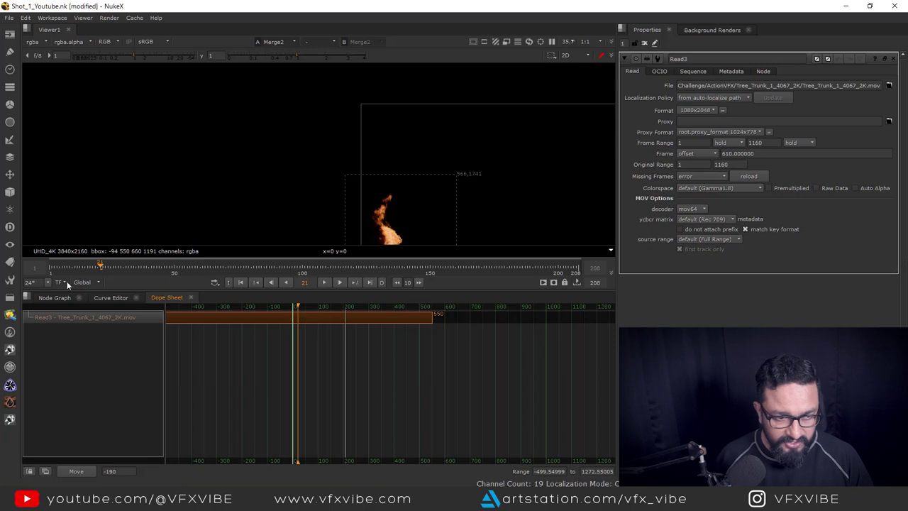
- Line Transform2 up beside Merge2 in the node graph and view the full composite at Merge1
left_click(54, 297)
key("f")
scroll(325, 399, "down", 4)
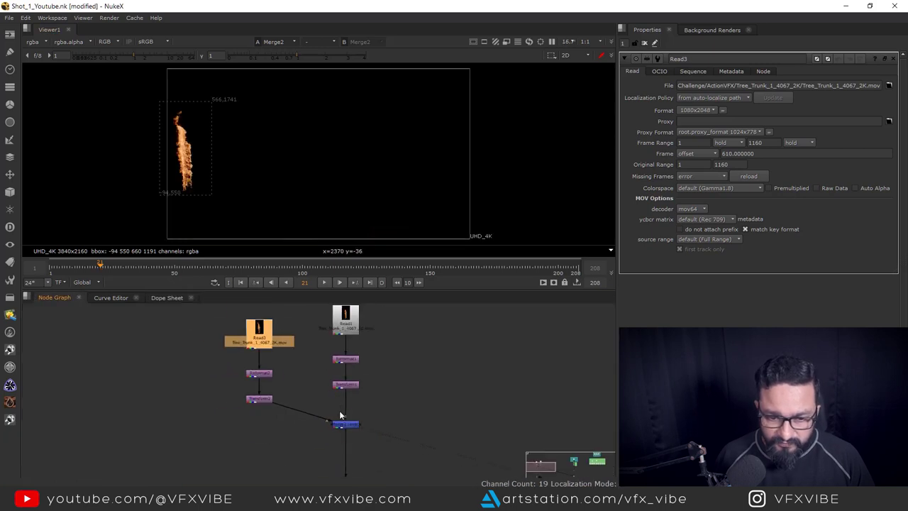
left_click_drag(269, 402, 269, 423)
scroll(379, 407, "down", 3)
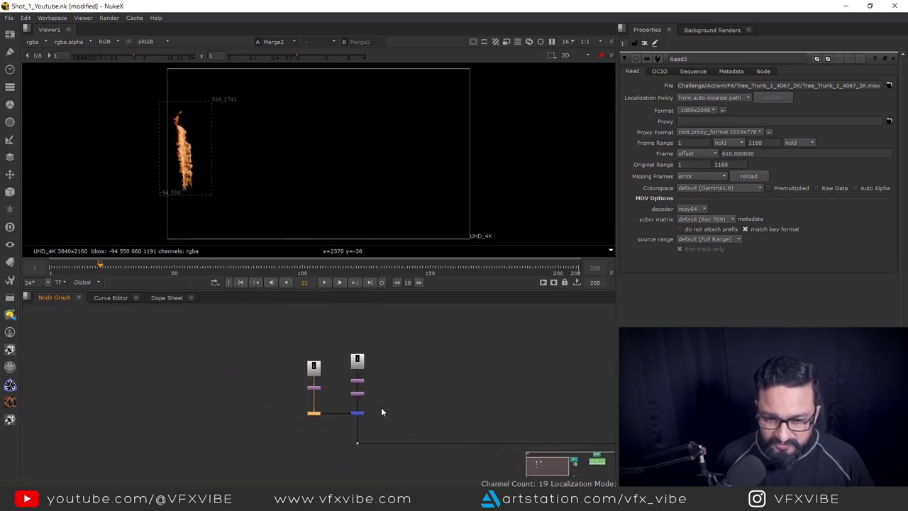
middle_click_drag(383, 409, 188, 342)
left_click(467, 376)
key("1")
middle_click_drag(202, 163, 345, 182)
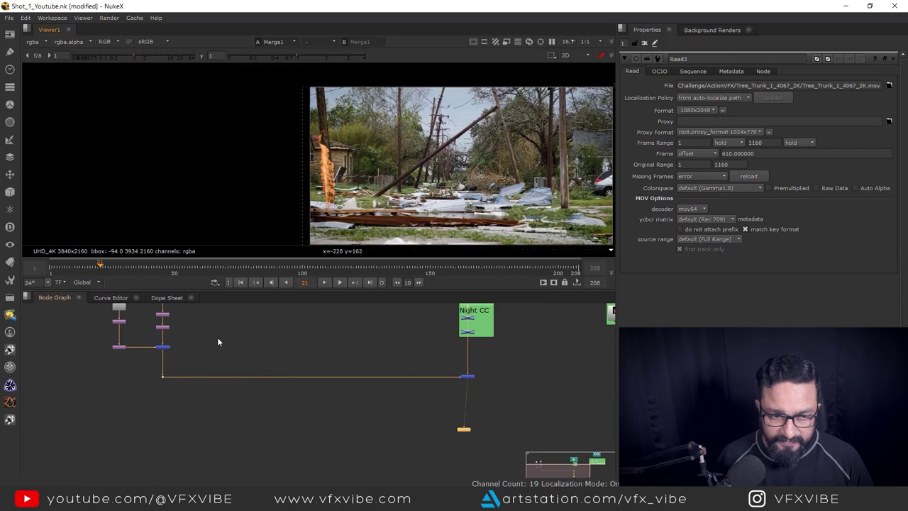
- Raise the duplicated fire along the pole with Transform2, to a translate of about -1696, 2899
middle_click_drag(145, 345, 214, 400)
scroll(215, 402, "up", 3)
scroll(213, 403, "up", 2)
double_click(173, 410)
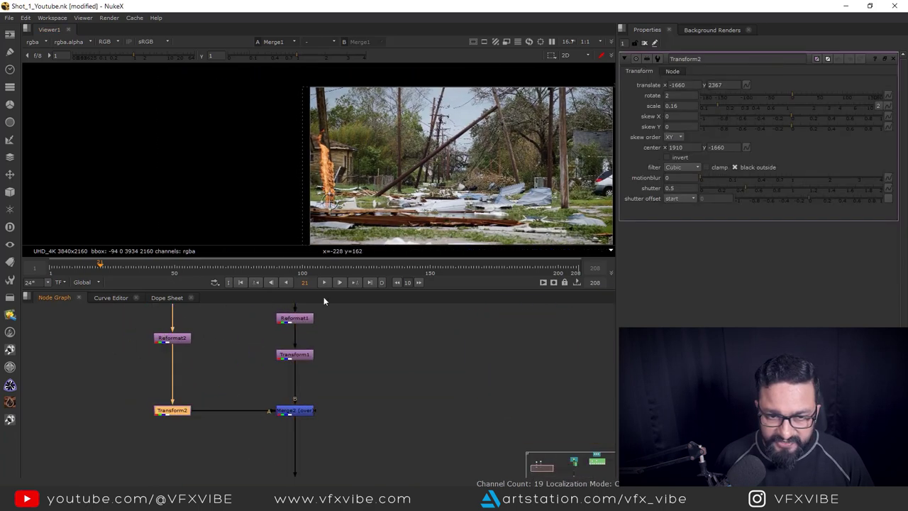
left_click_drag(346, 225, 358, 196)
scroll(341, 180, "up", 6)
scroll(385, 144, "down", 3)
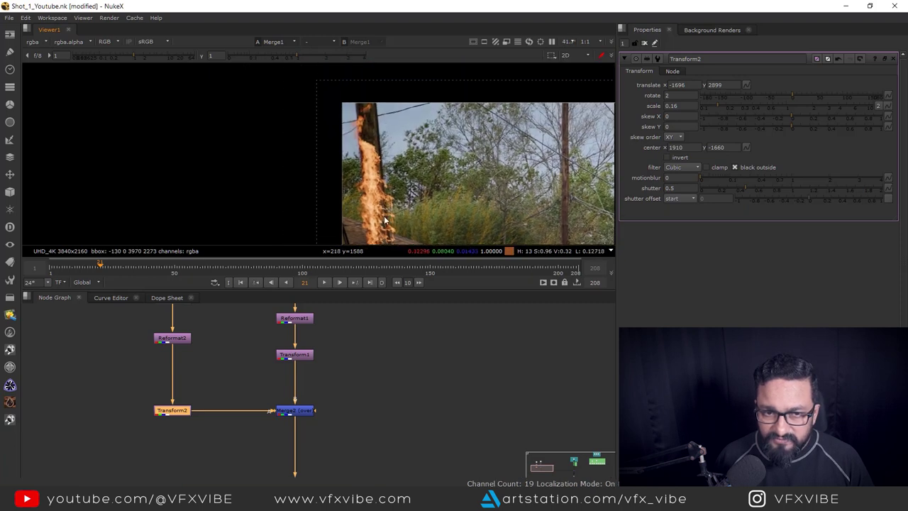
- Set Transform2's scale to 0.13 and rotation to 2, and align the fire with the pole at a translate of about -1692, 2854
scroll(425, 221, "up", 3)
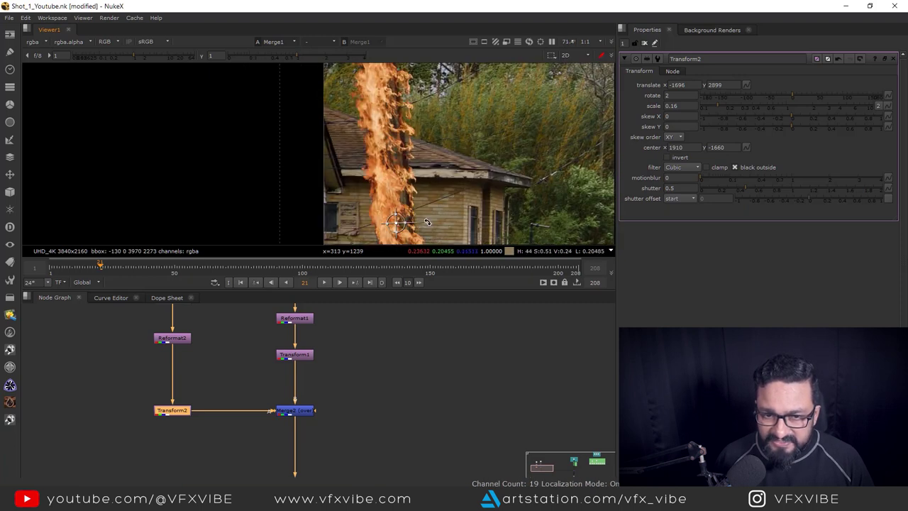
left_click_drag(426, 220, 428, 223)
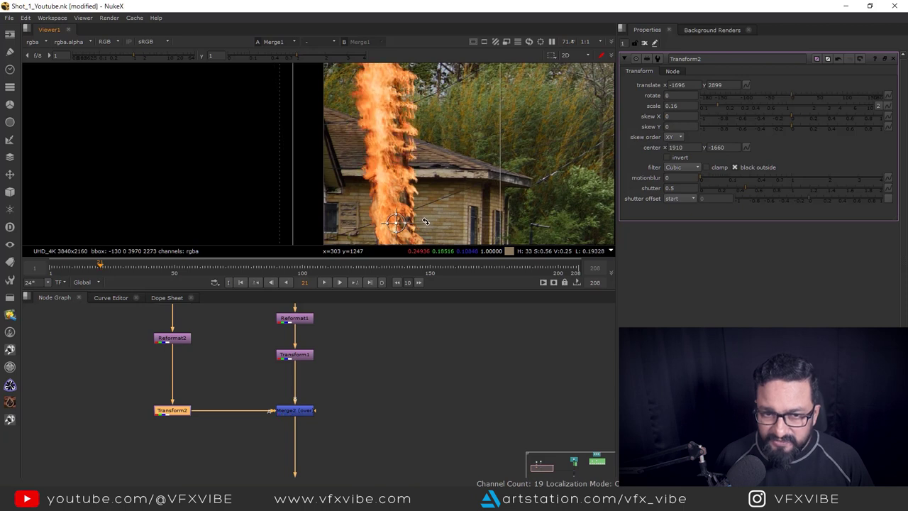
left_click(675, 105)
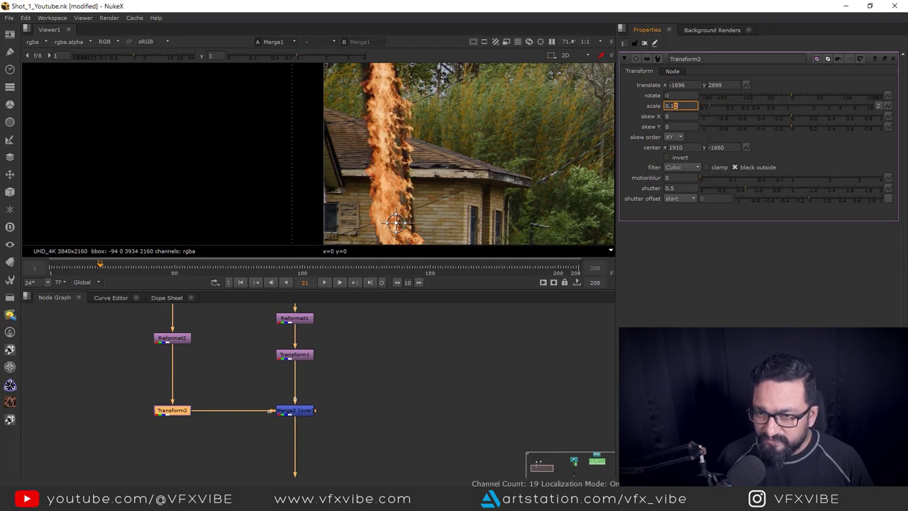
left_click(666, 95)
key("Up")
key("Up")
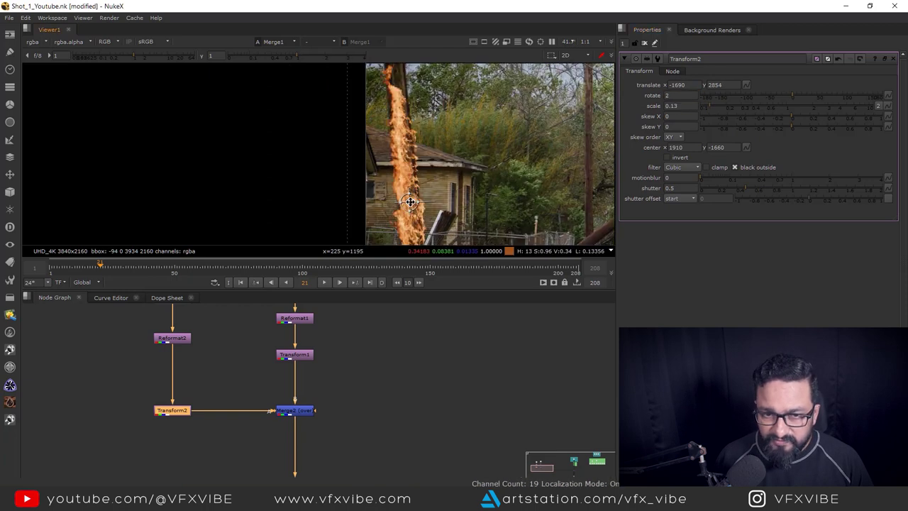
left_click_drag(410, 201, 409, 201)
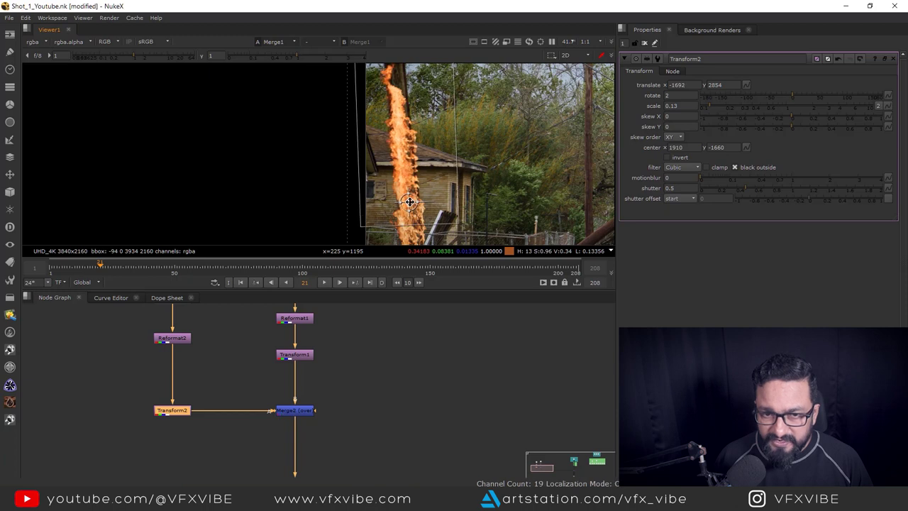
- Make room in the duplicated fire branch and add a new Transform node below Transform2
scroll(437, 149, "down", 1)
scroll(438, 153, "down", 2)
scroll(258, 378, "down", 5)
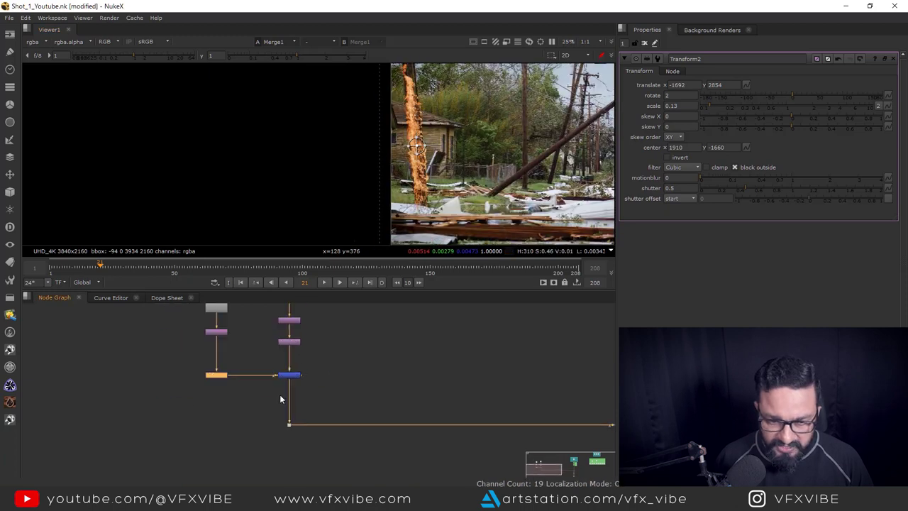
left_click(238, 342)
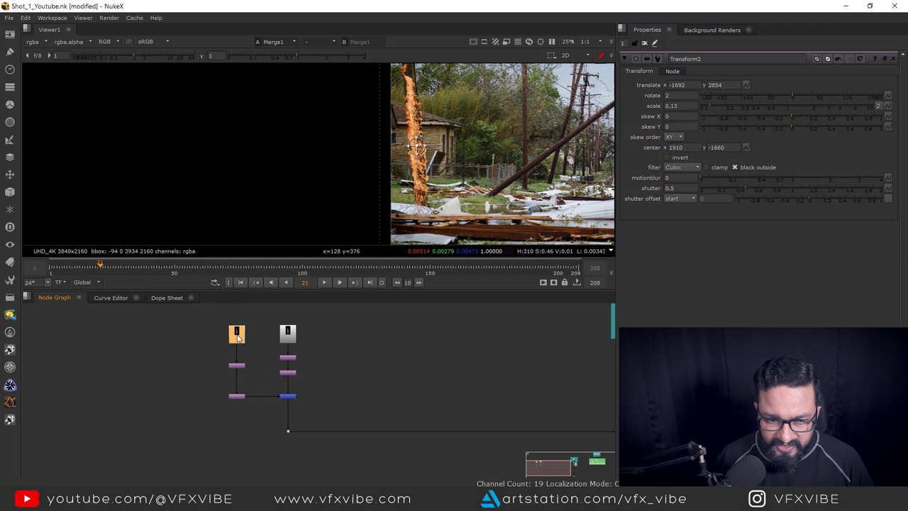
left_click_drag(215, 314, 222, 383)
scroll(264, 395, "up", 3)
left_click(225, 405)
key("t")
- Merge the new Transform3 over the fire stream directly below Merge2
left_click(348, 393)
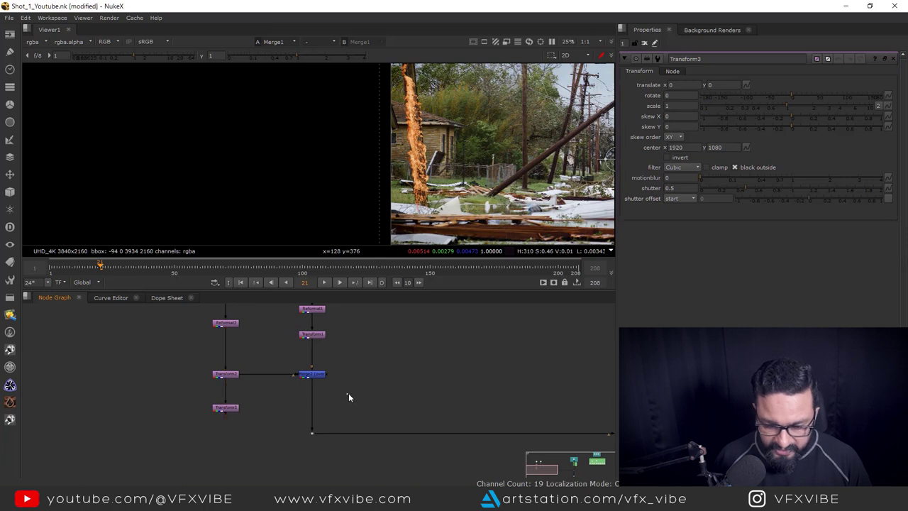
key("m")
left_click_drag(345, 391, 307, 408)
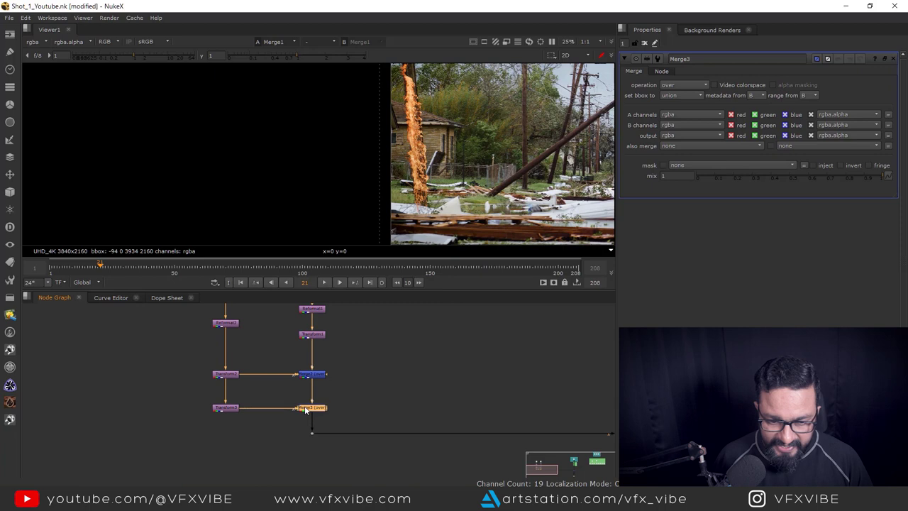
left_click_drag(178, 390, 350, 424)
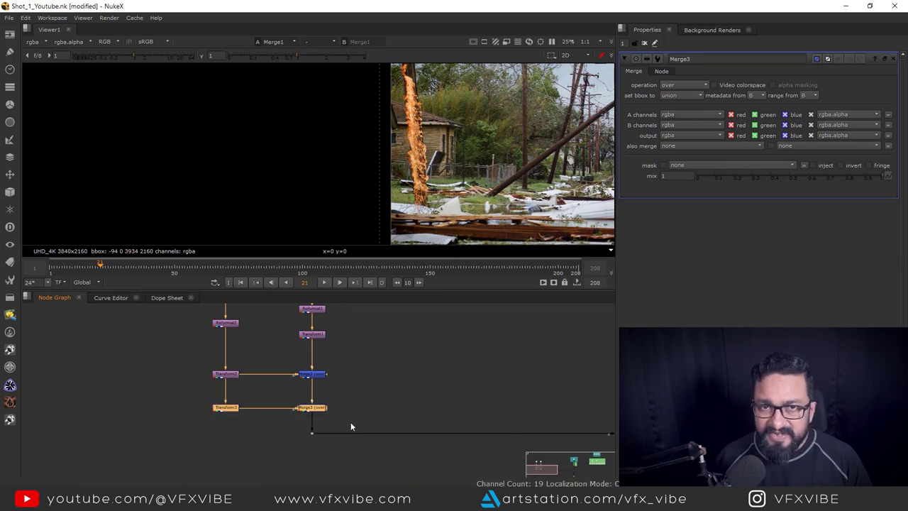
- Move Transform3's pivot onto the pole fire at about 208, 1200 and shift this copy up the pole by about -44, 452
scroll(230, 420, "up", 3)
left_click(229, 420)
double_click(231, 399)
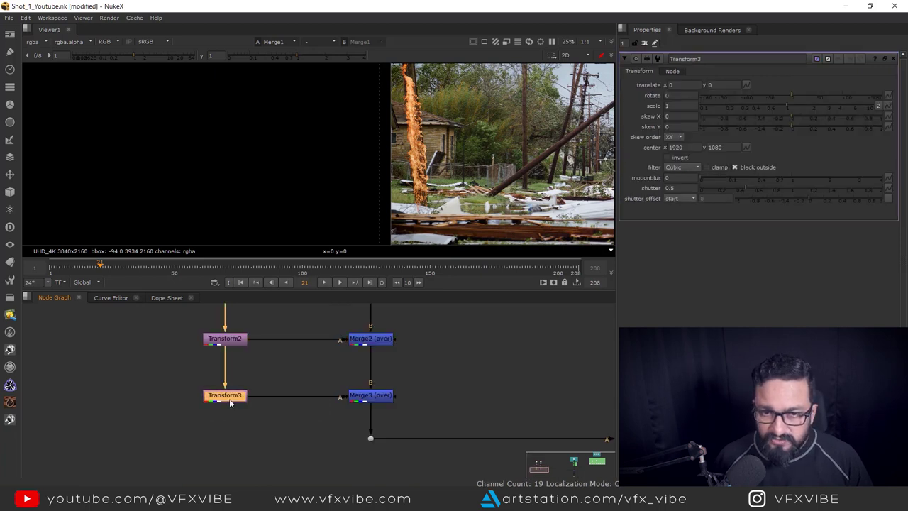
middle_click_drag(512, 190, 446, 195)
left_click_drag(553, 165, 349, 150, "ctrl")
middle_click_drag(365, 149, 432, 191)
left_click_drag(419, 192, 414, 139)
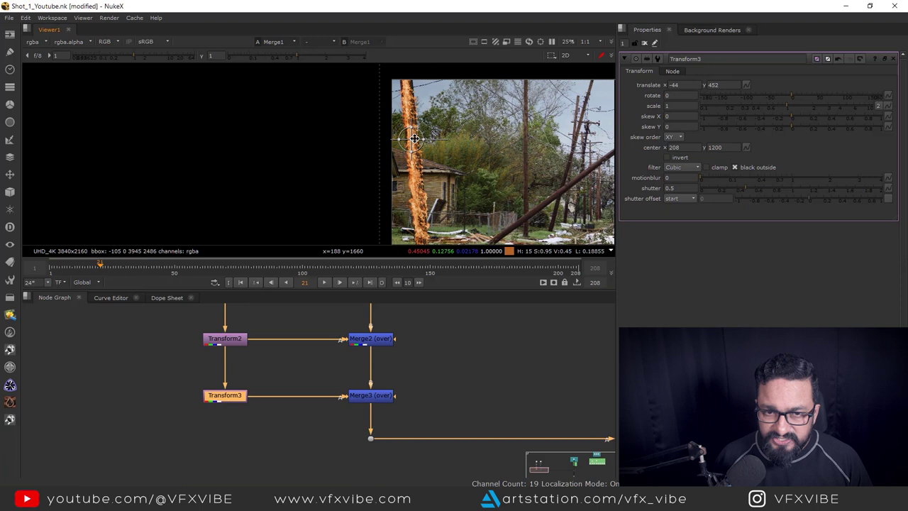
- Fine-tune Transform3's translate to -48, 453 and widen this upper fire to a width scale of 1.1
scroll(414, 138, "up", 5)
mouse_move(415, 188)
left_mouse_down()
mouse_move(426, 189)
mouse_move(414, 189)
left_mouse_up()
key("f")
middle_click_drag(259, 168, 420, 185)
scroll(395, 174, "up", 2)
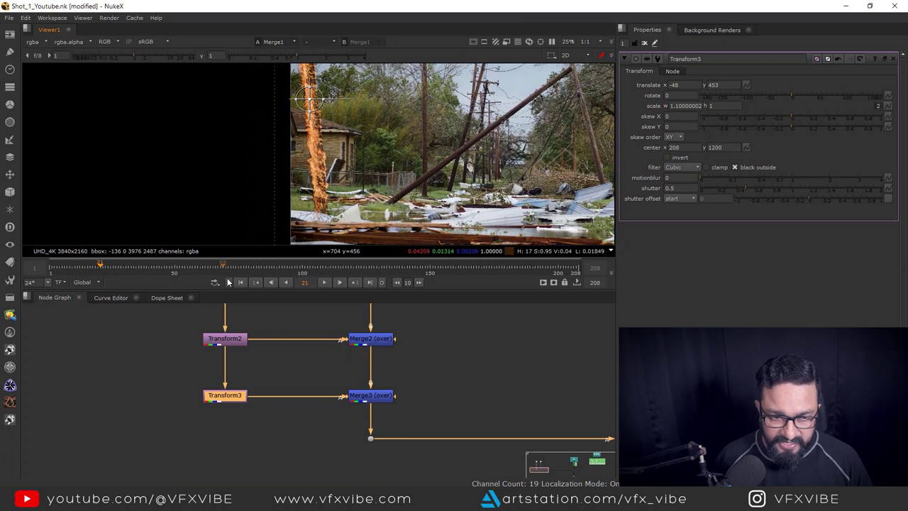
- Play back the composite from frame 1 to check the layered fires along the full pole
left_click(241, 281)
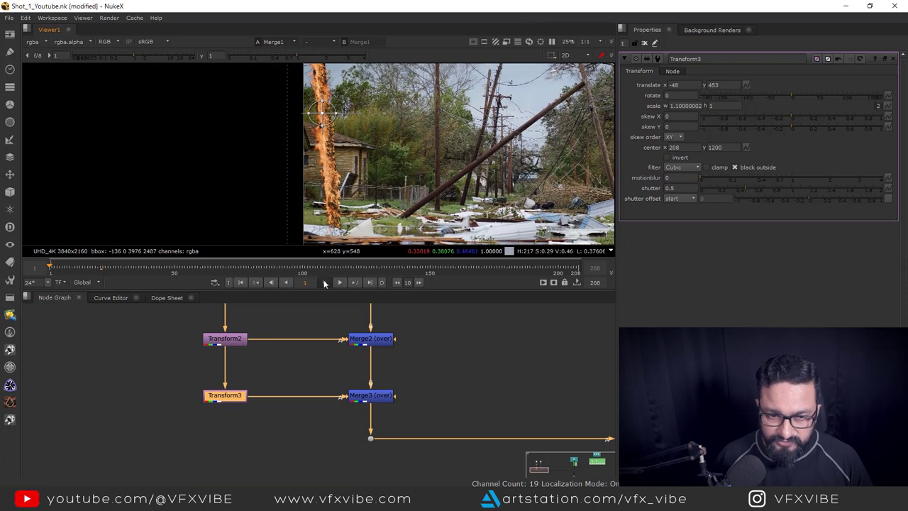
left_click(324, 283)
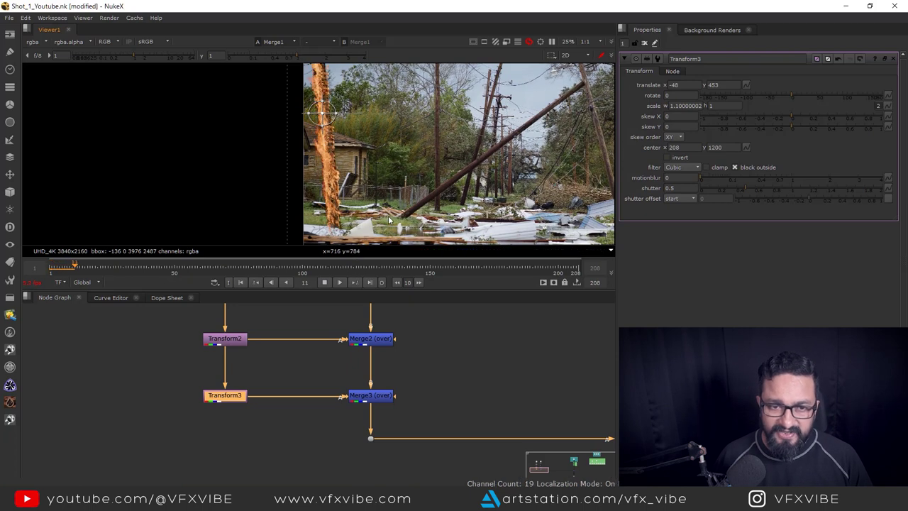
left_click(418, 209)
middle_click_drag(424, 208, 396, 212)
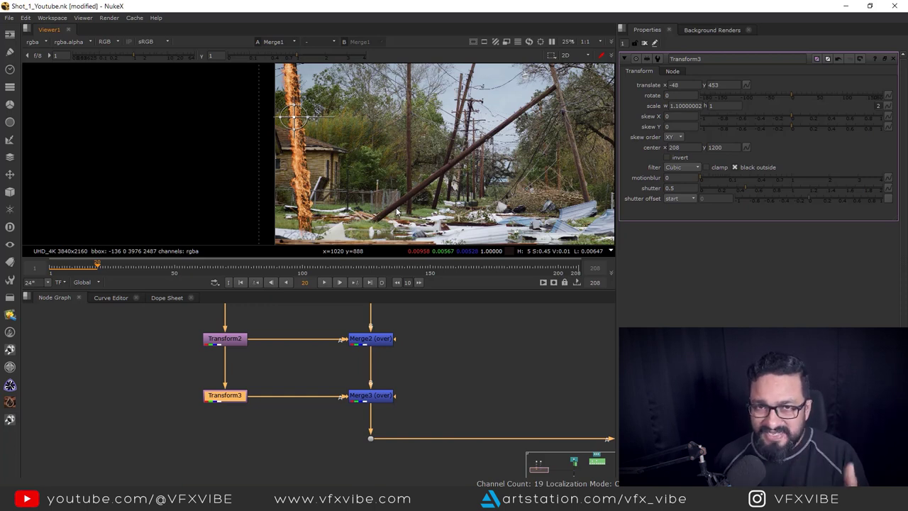
middle_click_drag(394, 212, 464, 215)
key("f")
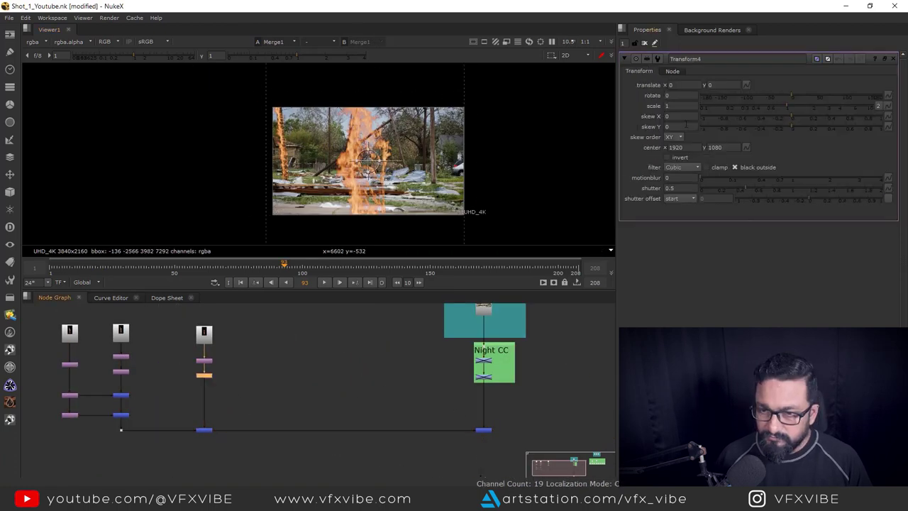
- Shrink the new fire branch with Transform4 to a scale of about 0.2 and fit it onto the pole near the parked car
left_click_drag(786, 106, 722, 105)
left_click_drag(368, 161, 434, 181)
scroll(434, 180, "up", 4)
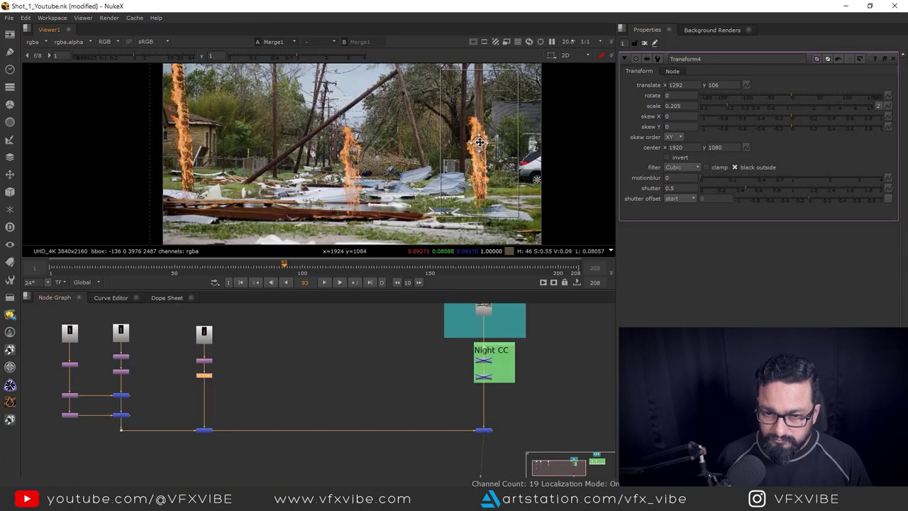
scroll(482, 191, "up", 6)
middle_click_drag(487, 209, 470, 182)
left_click(679, 106)
key("Down")
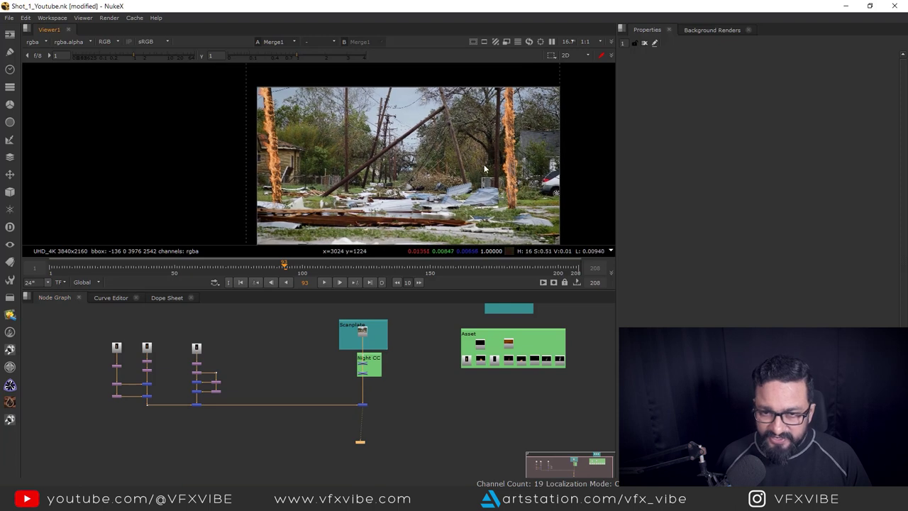
- Toggle the two Night CC nodes on and off to preview the pole fires at night, and inspect the ground debris
scroll(403, 431, "up", 5)
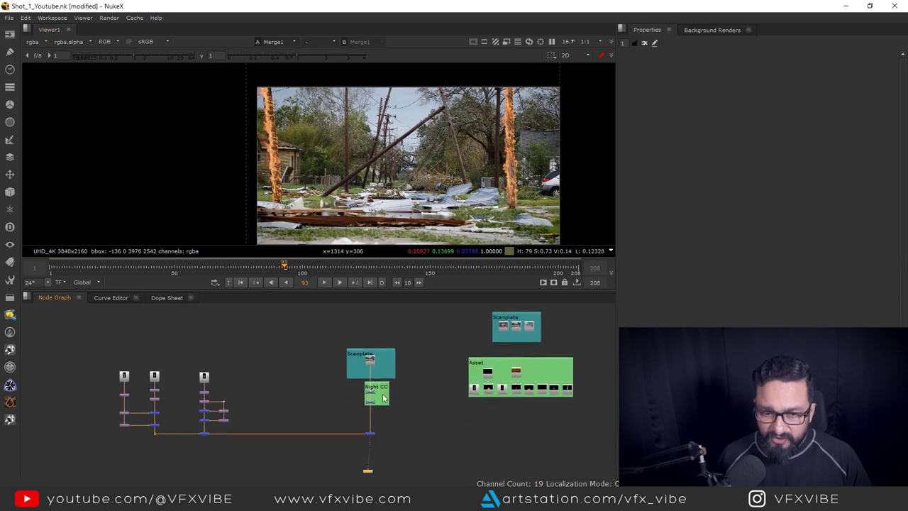
left_click_drag(405, 424, 408, 430)
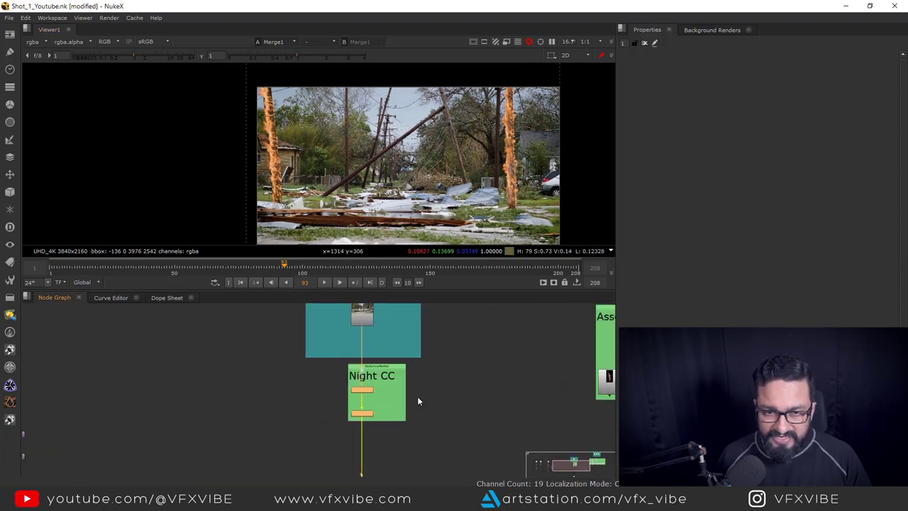
key("d")
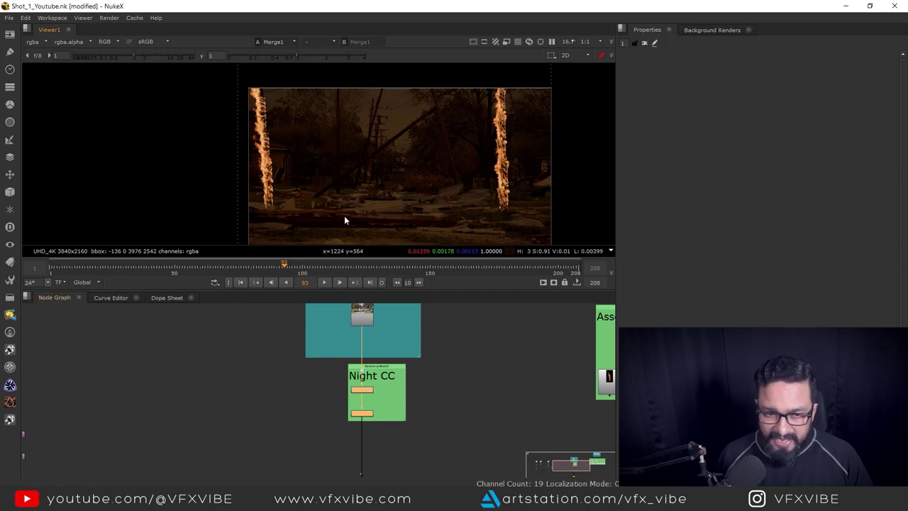
key("d")
scroll(376, 191, "up", 2)
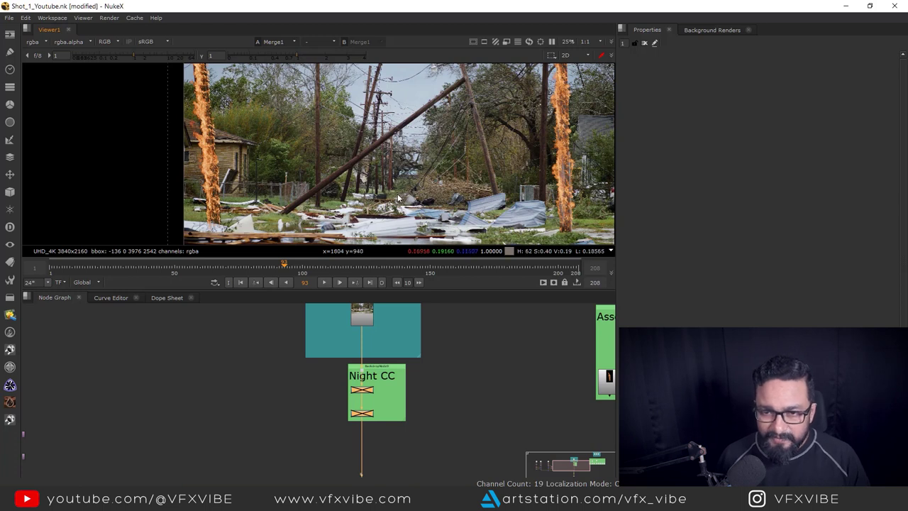
scroll(386, 177, "up", 3)
middle_click_drag(387, 194, 486, 199)
scroll(282, 186, "up", 1)
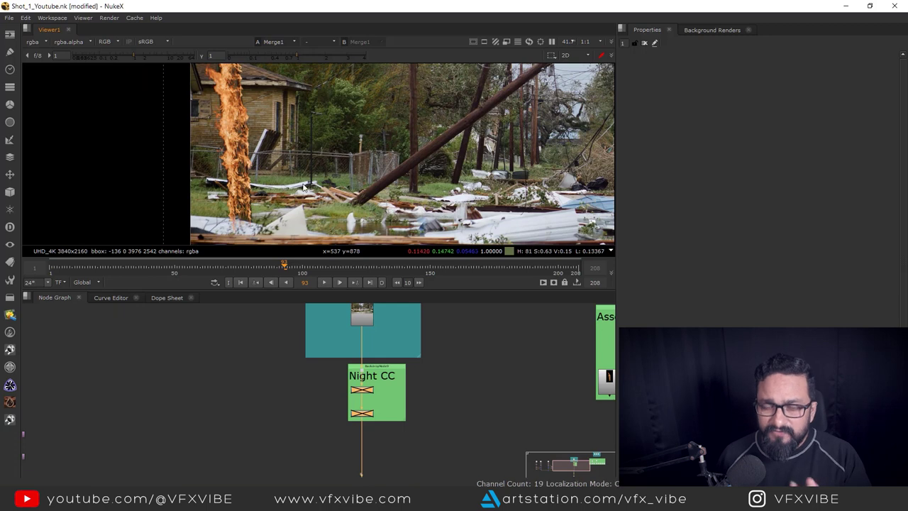
- View the Big_Gas_Fire_9_1506_2K clip from the Asset backdrop
scroll(392, 374, "down", 5)
middle_click_drag(395, 398, 395, 377)
middle_click_drag(273, 379, 313, 399)
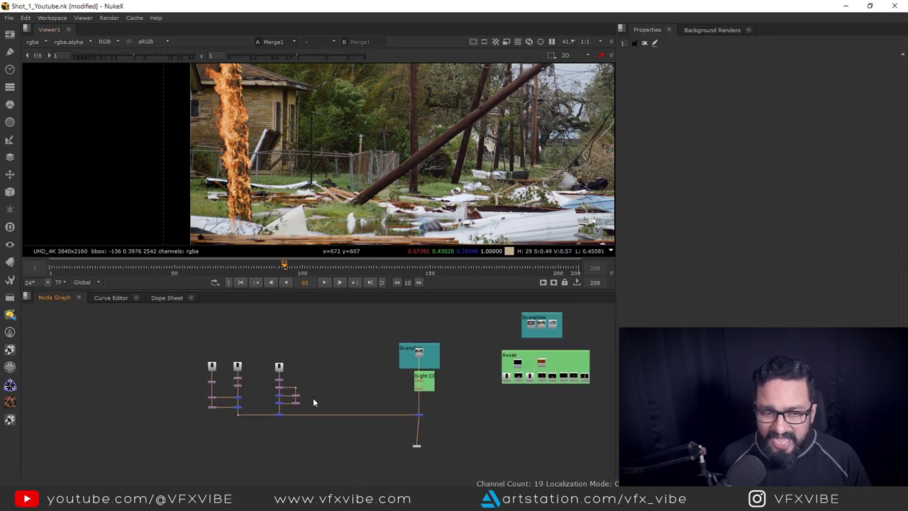
scroll(426, 401, "up", 8)
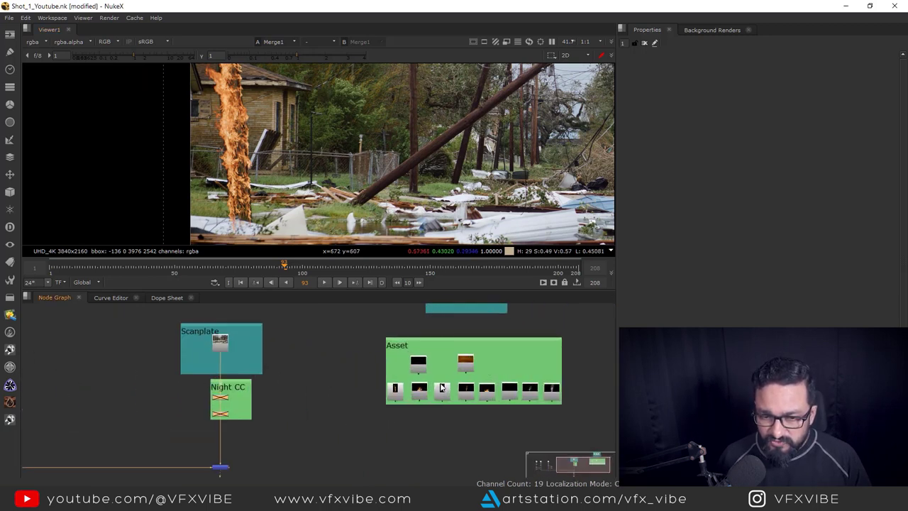
left_click(418, 400)
key("1")
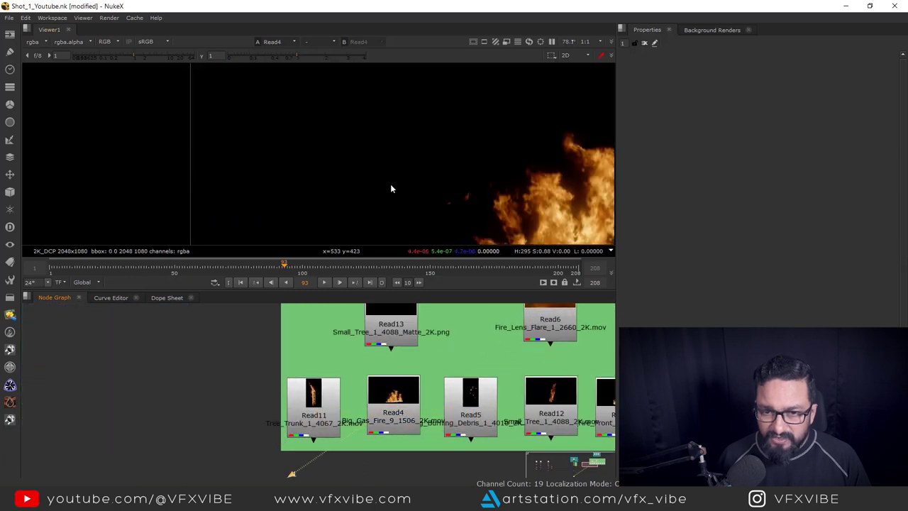
scroll(433, 422, "down", 3)
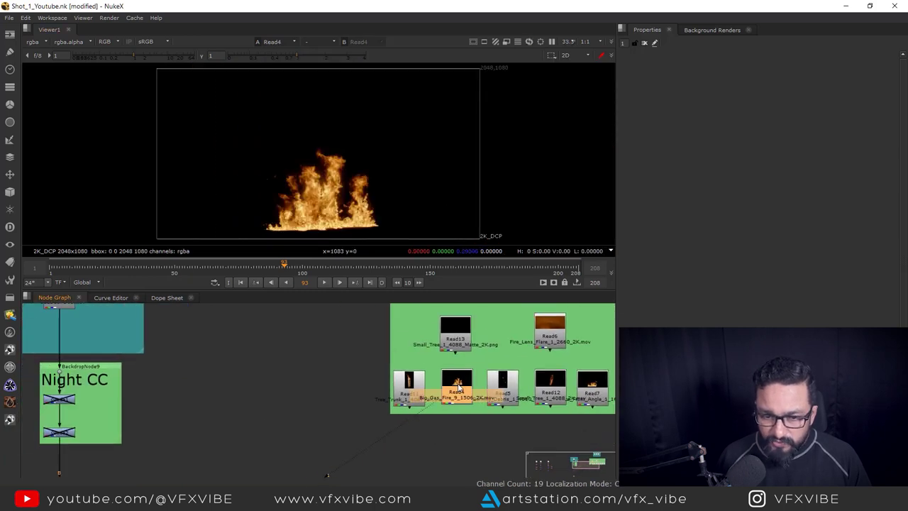
- Paste a copy of the Big_Gas_Fire_9_1506_2K Read node between the pole fire branches and the Night CC backdrop
scroll(386, 399, "down", 3)
middle_click_drag(62, 405, 377, 387)
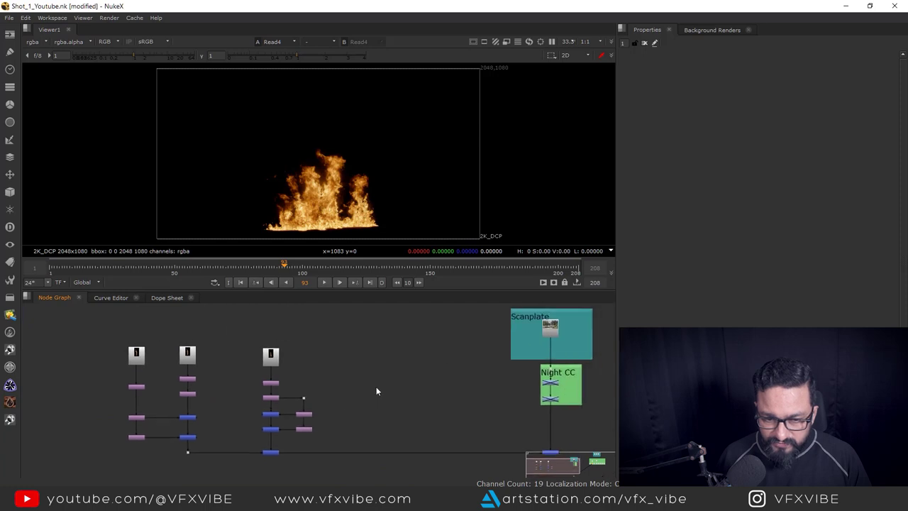
key("ctrl+v")
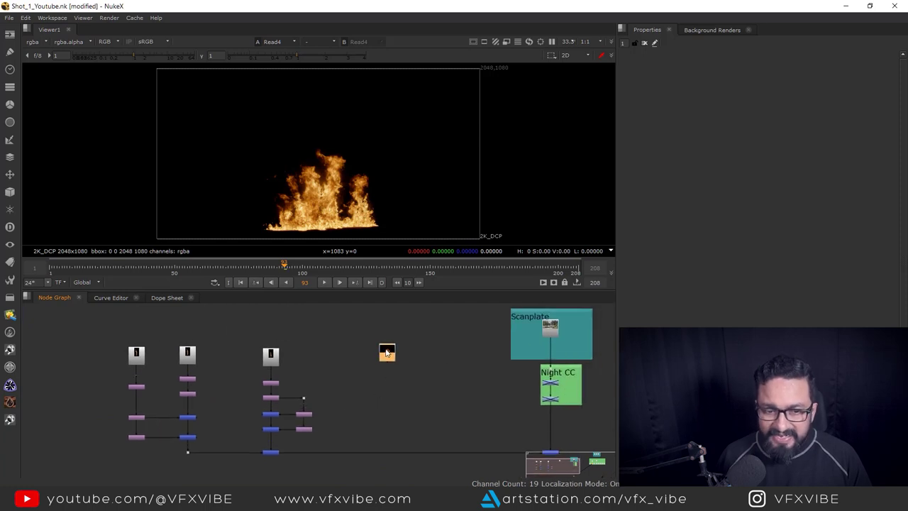
scroll(326, 382, "down", 2)
mouse_move(369, 382)
middle_mouse_down()
mouse_move(381, 378)
mouse_move(365, 369)
middle_mouse_up()
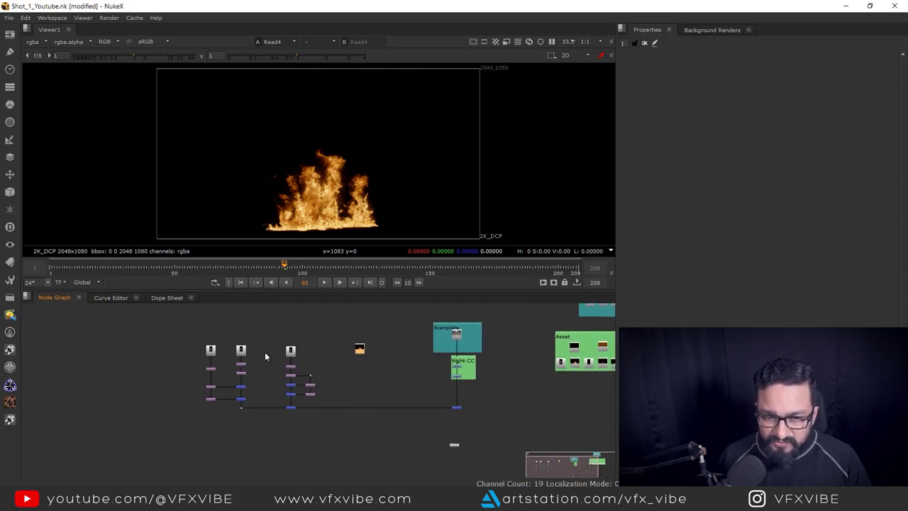
left_click_drag(179, 338, 325, 427)
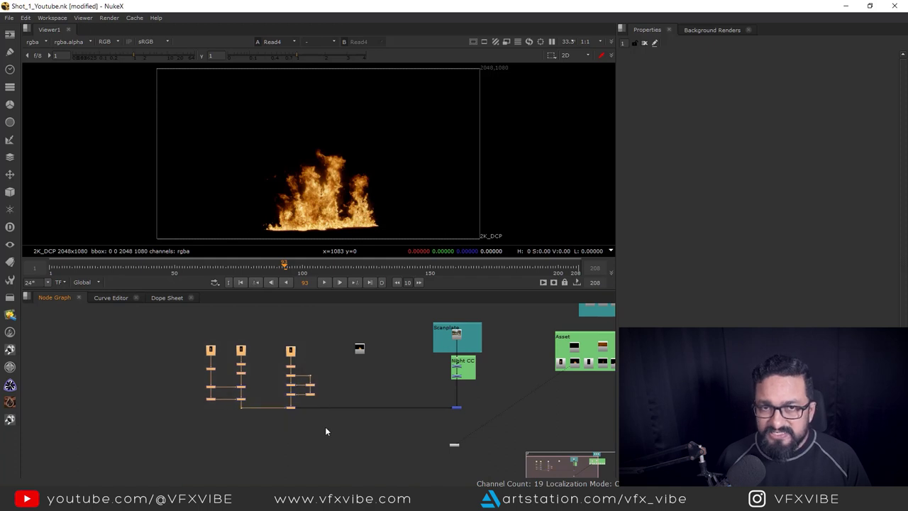
left_click(377, 422)
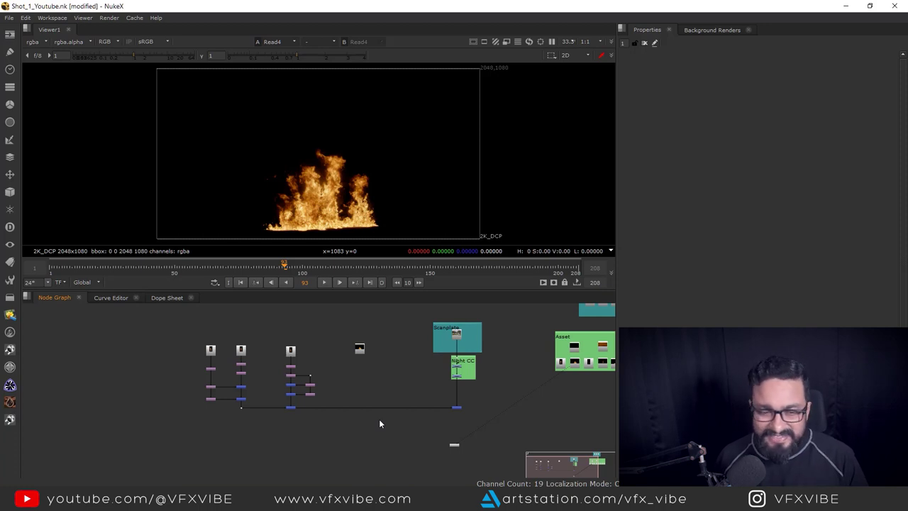
- View the pasted gas fire clip and attach a Reformat node to it with output format root.format 3840x2160
scroll(346, 370, "up", 4)
middle_click_drag(348, 373, 336, 388)
left_click(356, 344, "ctrl+shift")
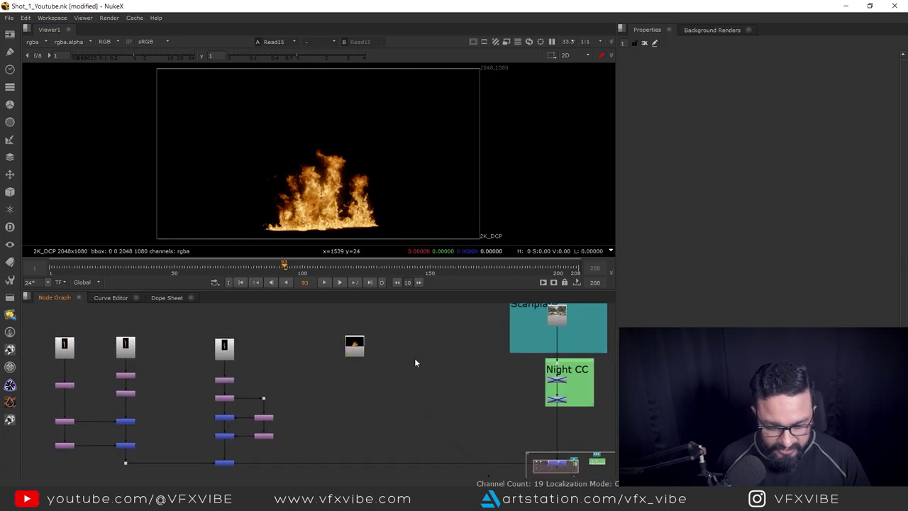
key("Tab")
type("refl")
key("Return")
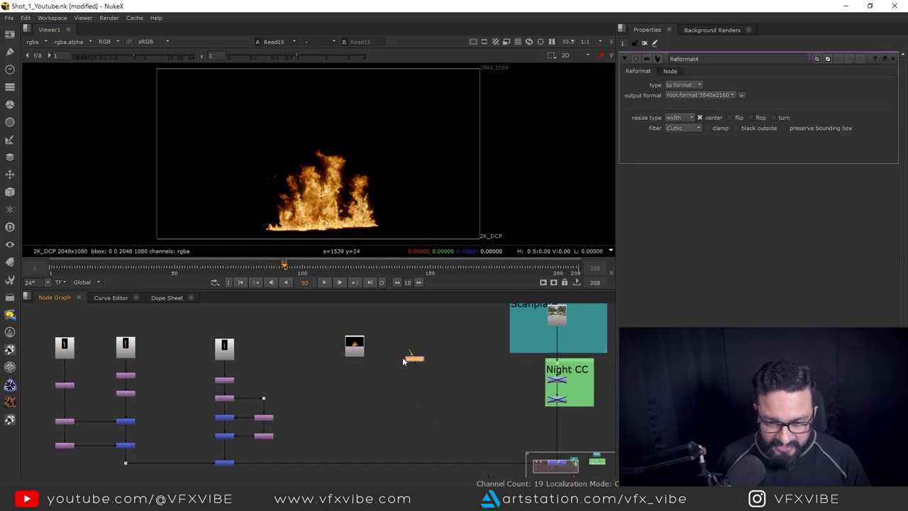
left_click(356, 378)
- Merge the reformatted gas fire into the line carrying the pole fires and view the composite over the street plate
key("m")
left_click_drag(359, 434, 354, 462)
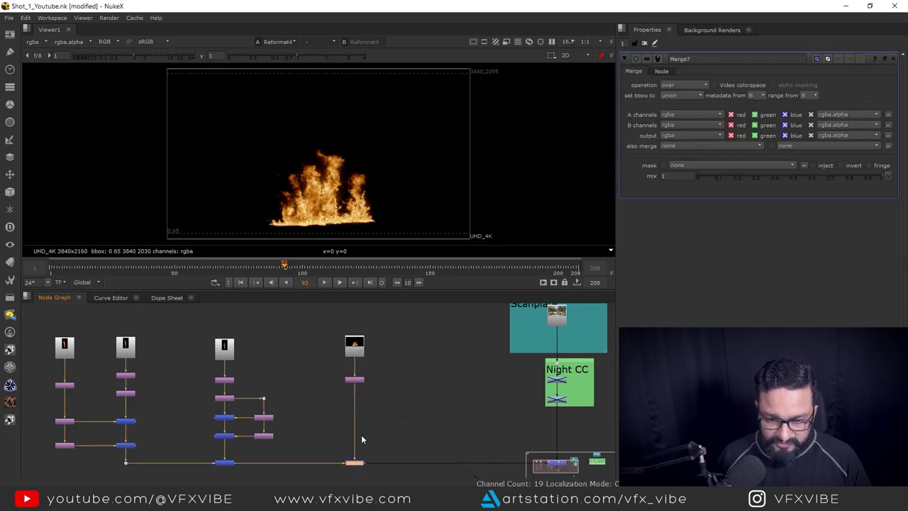
scroll(361, 435, "down", 3)
middle_click_drag(489, 434, 419, 397)
left_click(408, 413)
key("1")
middle_click_drag(315, 209, 344, 178)
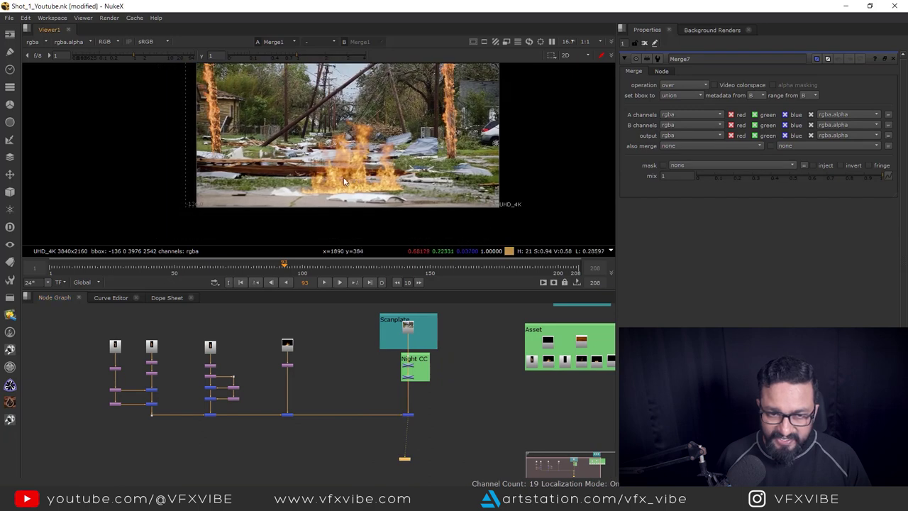
- Add a Transform below the gas fire's Reformat and move the fire to the debris by the house, at about x -1356, y 618
scroll(287, 355, "up", 4)
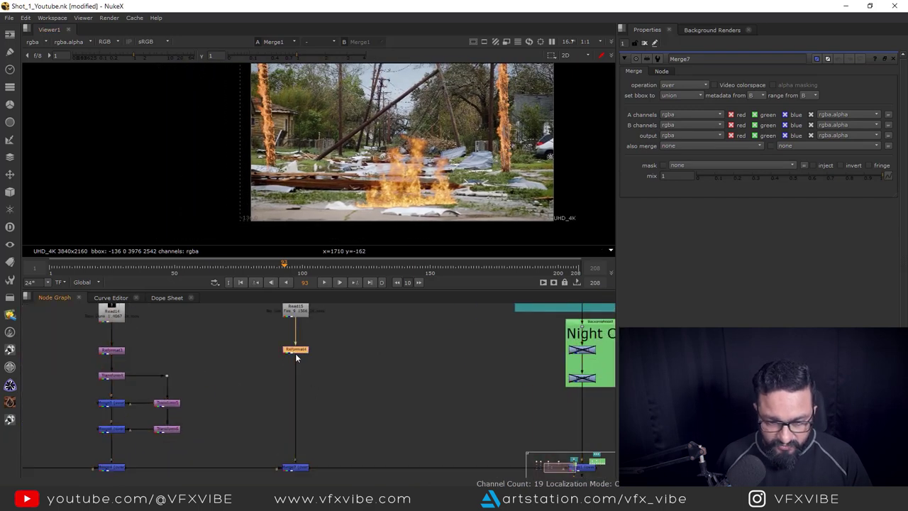
key("t")
left_click_drag(406, 197, 297, 156, "ctrl")
scroll(336, 180, "up", 3)
middle_click_drag(336, 179, 350, 207)
left_click_drag(347, 204, 344, 202)
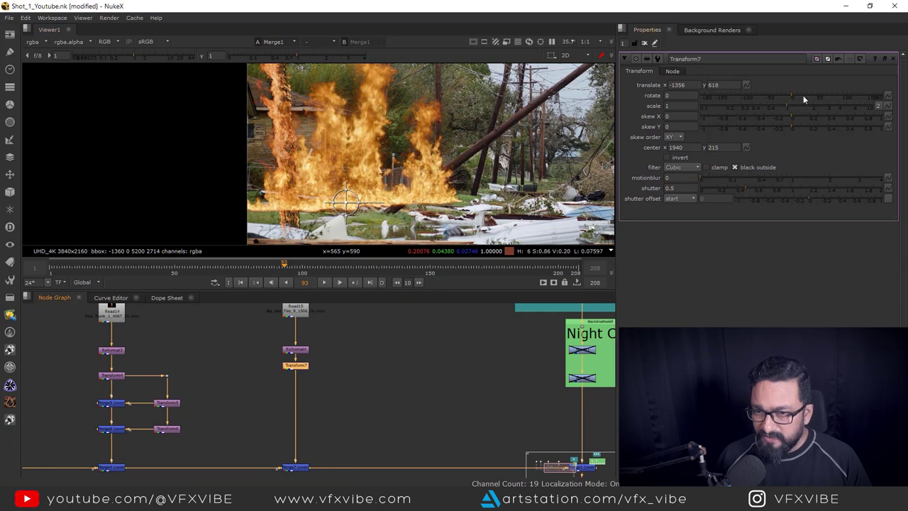
- Scale the gas fire to 0.45 and shift it to about x -1388, y 617 along the debris beside the burning pole
left_click_drag(778, 107, 757, 107)
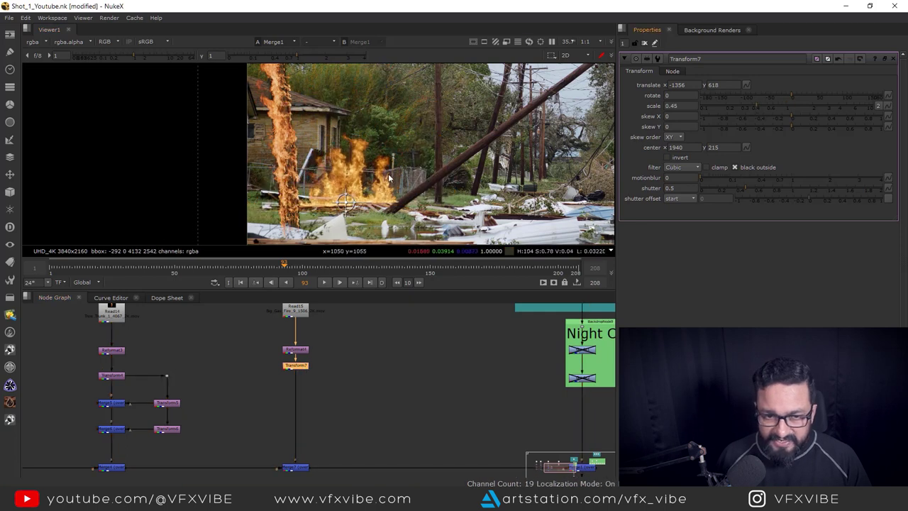
scroll(389, 178, "up", 5)
left_click_drag(423, 182, 407, 182)
scroll(407, 181, "down", 1)
middle_click_drag(407, 182, 401, 202)
left_click_drag(431, 201, 433, 204)
key("ctrl+z")
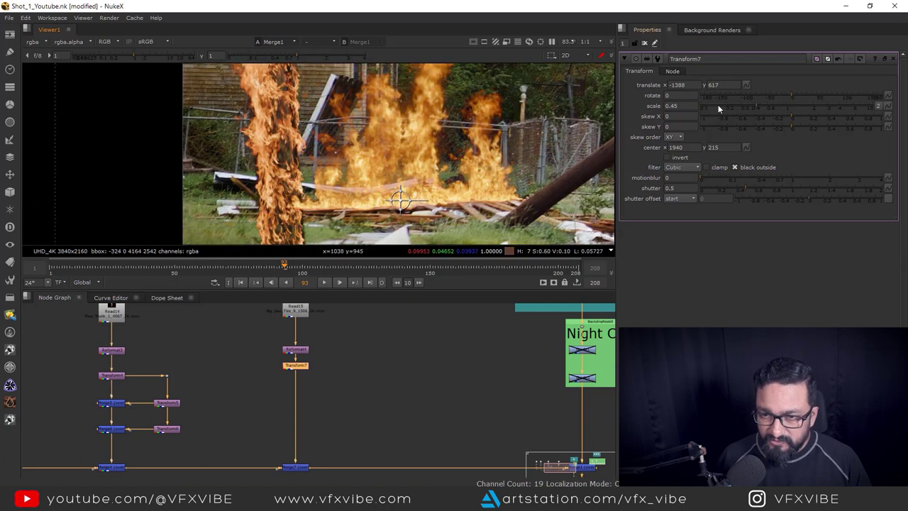
- Rotate the gas fire by -1.5 and compare its base with the debris line
key("Down")
key("Down")
key("Down")
key("Down")
key("Down")
key("Down")
key("Down")
key("Down")
key("Down")
key("Down")
key("Down")
key("Down")
key("Down")
key("Down")
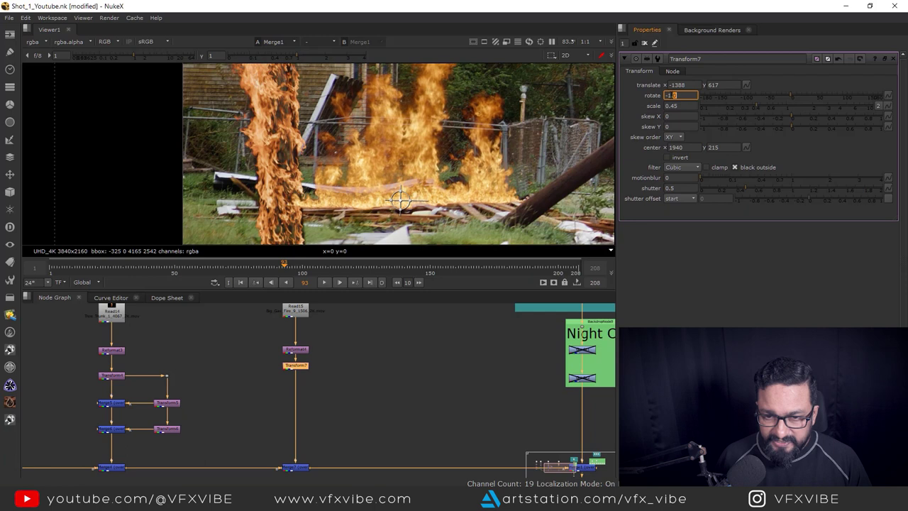
scroll(373, 188, "down", 4)
middle_click_drag(399, 171, 367, 220)
scroll(372, 205, "up", 2)
scroll(355, 212, "up", 2)
scroll(336, 196, "up", 1)
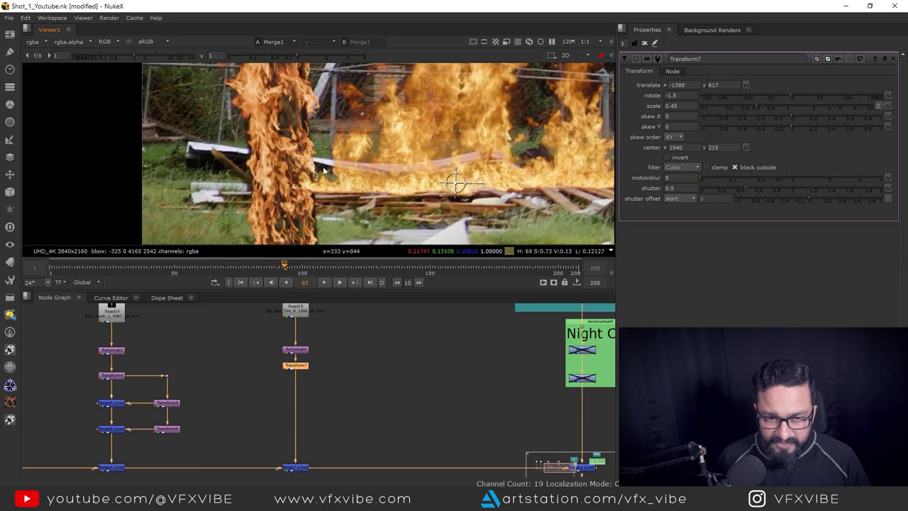
- View the clean Scanplate and start a Roto node beside the gas fire branch
scroll(302, 175, "down", 4)
scroll(305, 369, "down", 3)
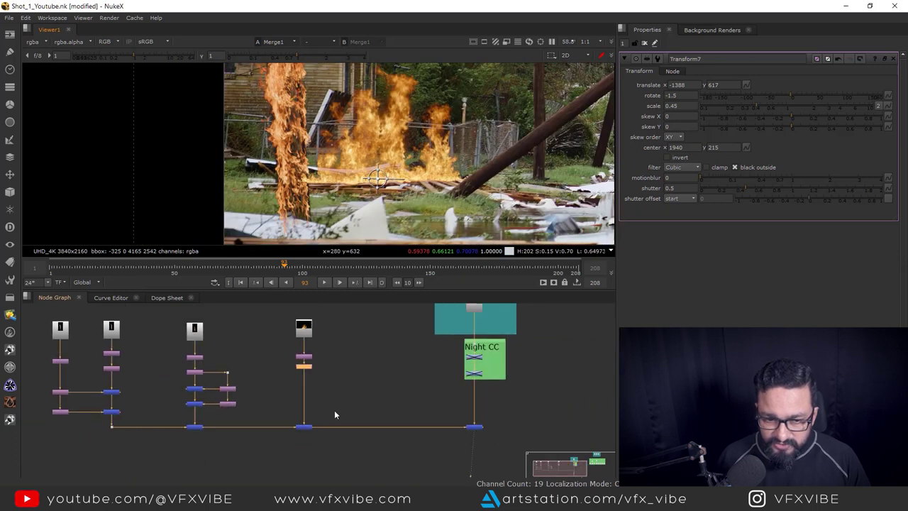
middle_click_drag(334, 410, 320, 443)
left_click(379, 383)
left_click(468, 331)
key("1")
left_click(379, 333)
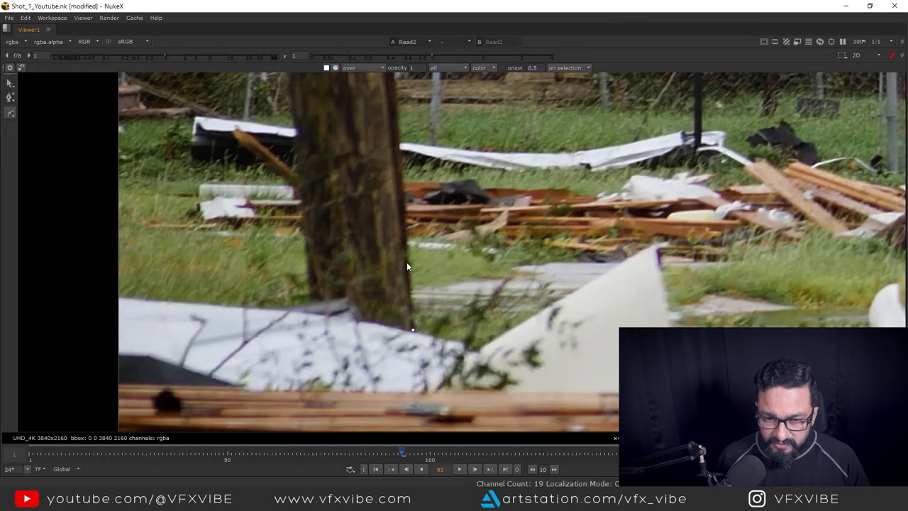
- Draw a closed Bezier shape around the upright wooden pole in front of the debris, following its edges upward
left_click(407, 244)
middle_click_drag(398, 127, 403, 208)
left_click(407, 222)
left_click(397, 154)
middle_click_drag(396, 155, 414, 301)
left_click(409, 228)
left_click(400, 129)
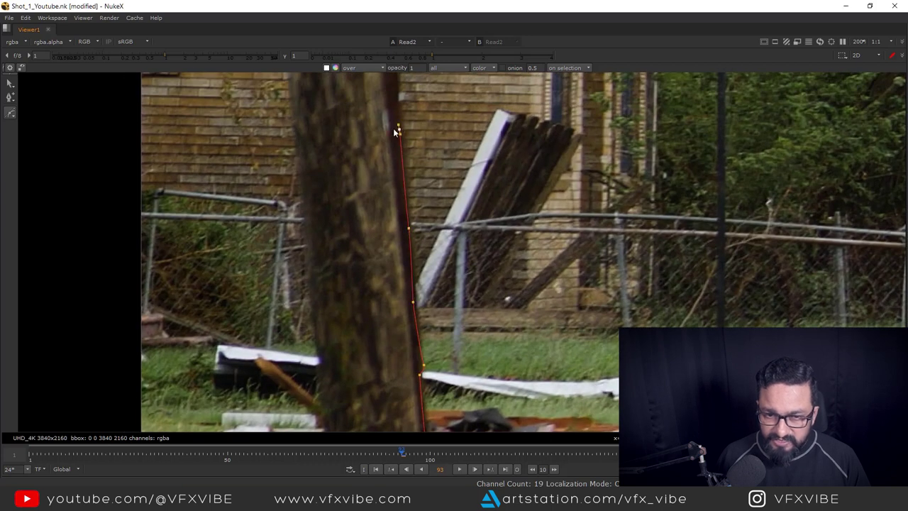
scroll(394, 128, "down", 4)
middle_click_drag(387, 139, 395, 180)
scroll(402, 170, "up", 2)
left_click(411, 134)
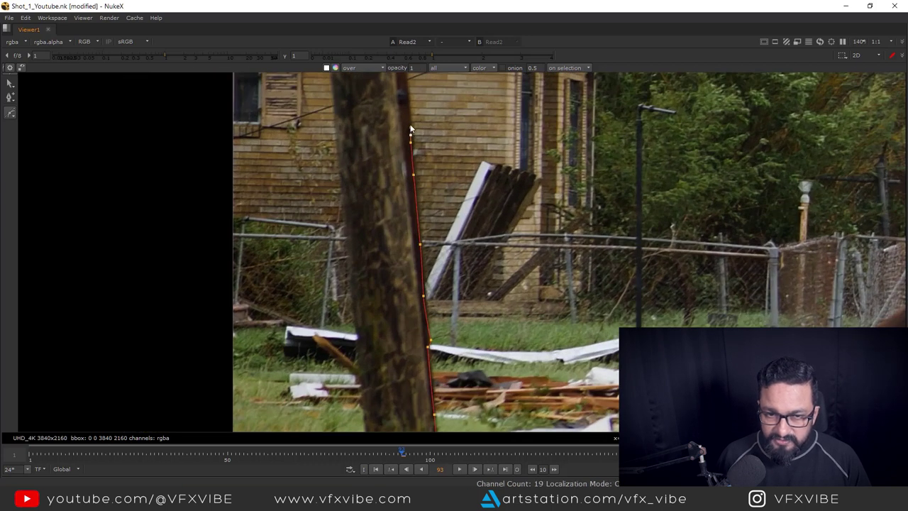
middle_click_drag(408, 137, 414, 206)
left_click(412, 149)
left_click(348, 149)
- Draw a second Bezier shape around the lower part of the leaning pole beside the debris
middle_click_drag(346, 284, 335, 187)
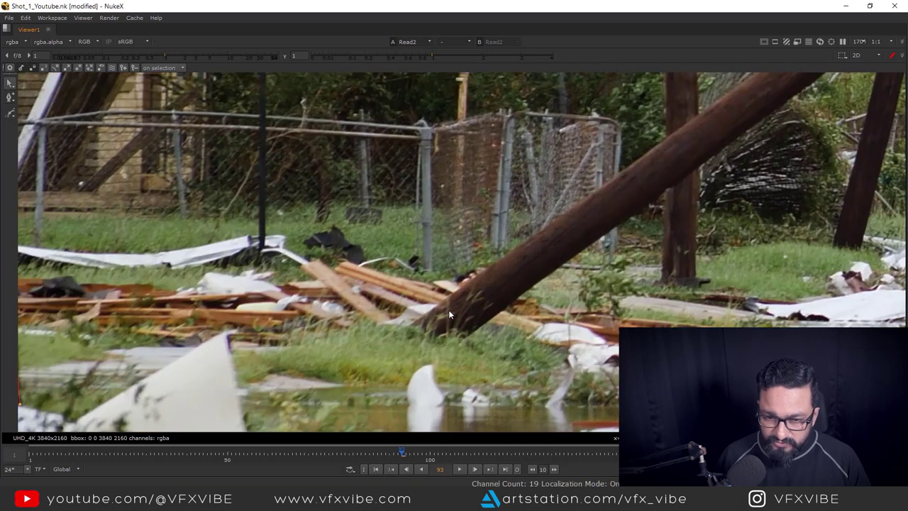
middle_click_drag(449, 309, 428, 312)
left_click(10, 113)
scroll(402, 325, "up", 5)
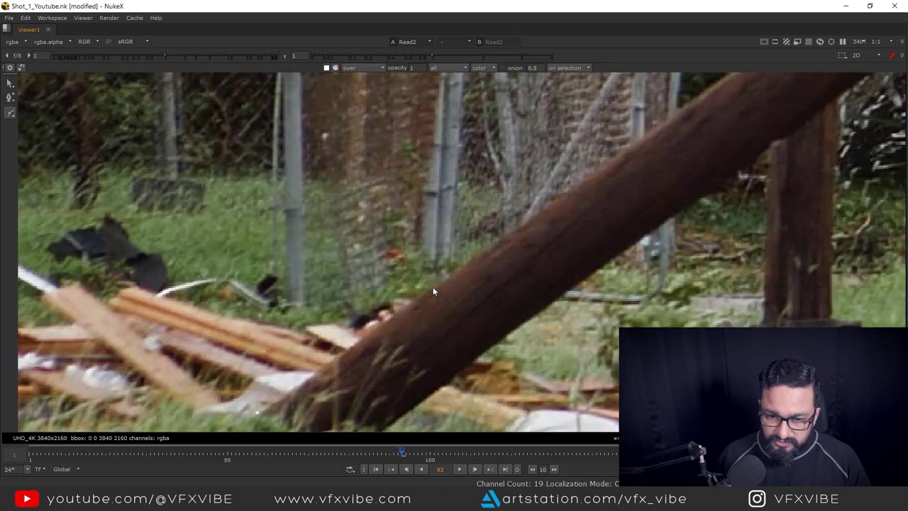
left_click_drag(433, 286, 462, 266)
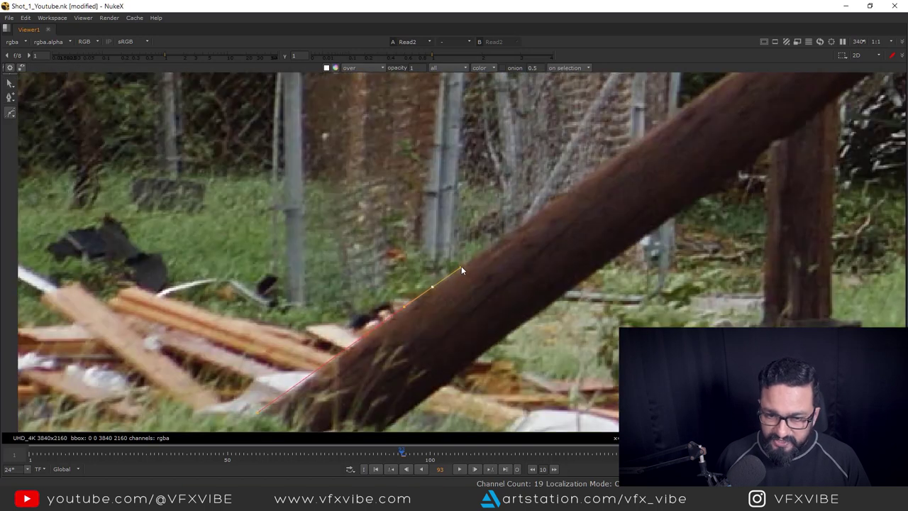
middle_click_drag(506, 228, 362, 334)
left_click_drag(517, 230, 522, 226)
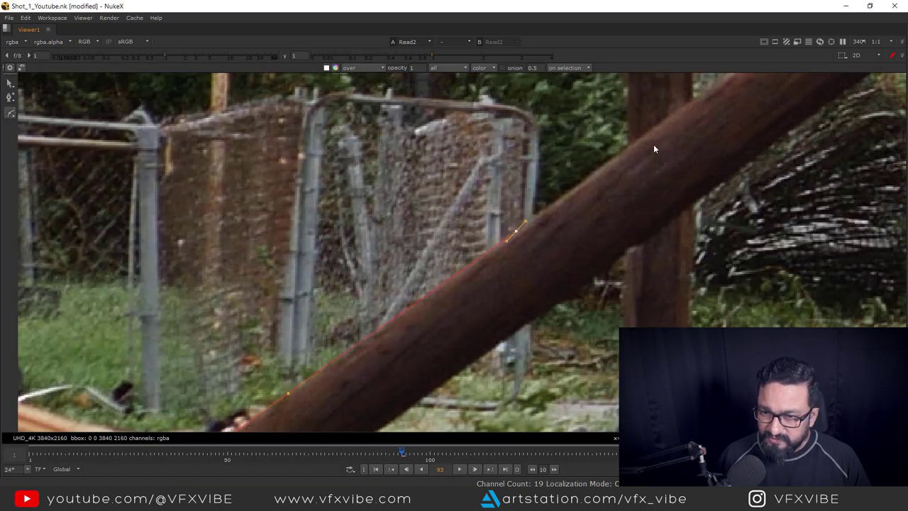
- Insert a Merge below the gas fire's Transform, route the Roto into it through a Dot, and view it
scroll(315, 334, "down", 6)
key("space")
left_click_drag(368, 344, 368, 381)
middle_click_drag(301, 447, 335, 400)
scroll(336, 400, "up", 2)
left_click(302, 407)
key("m")
left_click_drag(294, 398, 442, 308)
left_click_drag(373, 358, 437, 409, "ctrl")
left_click(305, 411)
key("1")
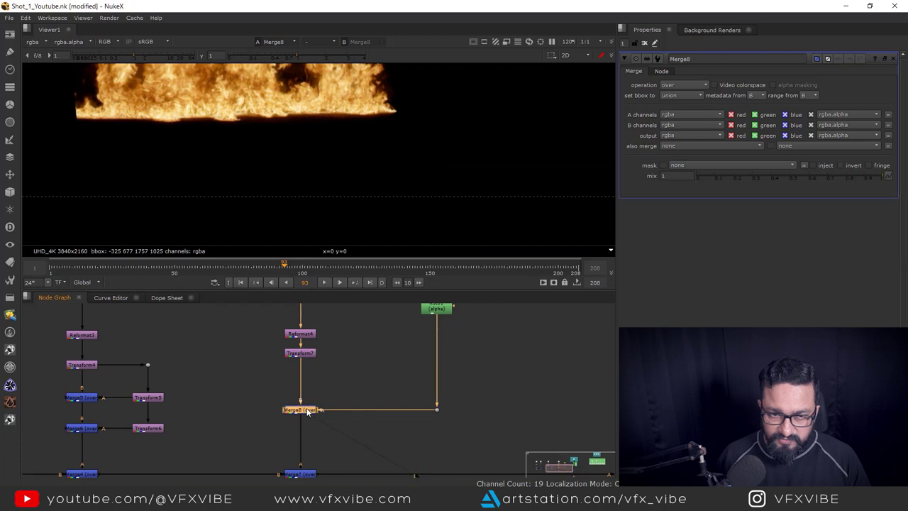
- Set the roto Merge operation to stencil and view the final composite over the plate
left_click(689, 84)
left_click(681, 266)
scroll(440, 396, "down", 4)
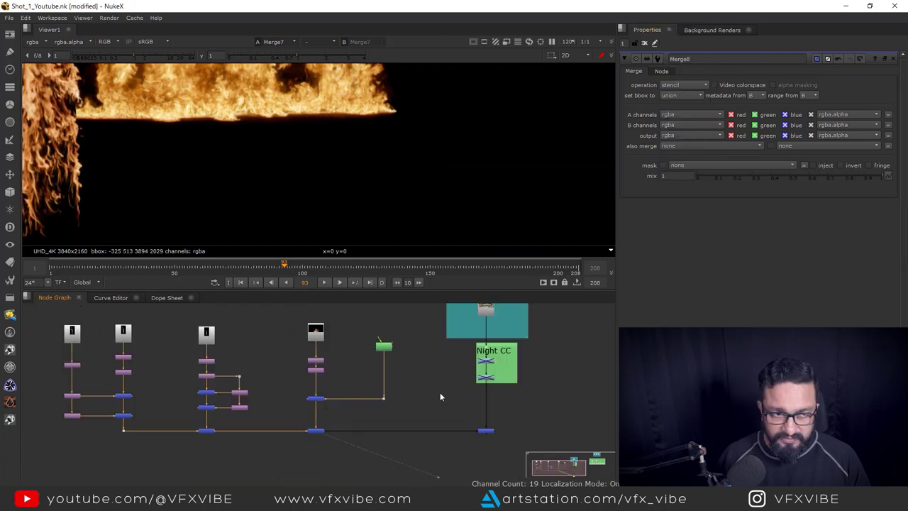
scroll(440, 396, "down", 3)
left_click(468, 419)
key("1")
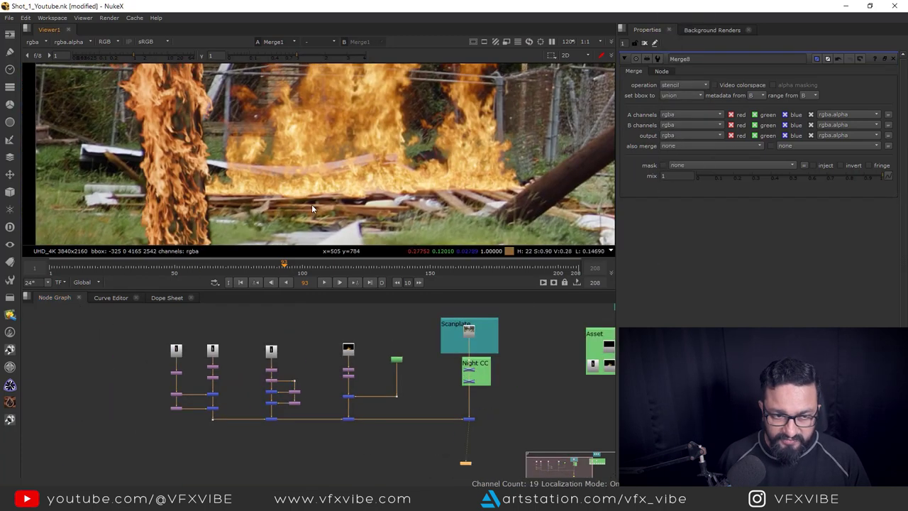
- Inspect the pole shape's edge and soften the roto matte with a Blur node of size 4.4
scroll(213, 204, "up", 2)
scroll(369, 383, "up", 2)
left_click(388, 387)
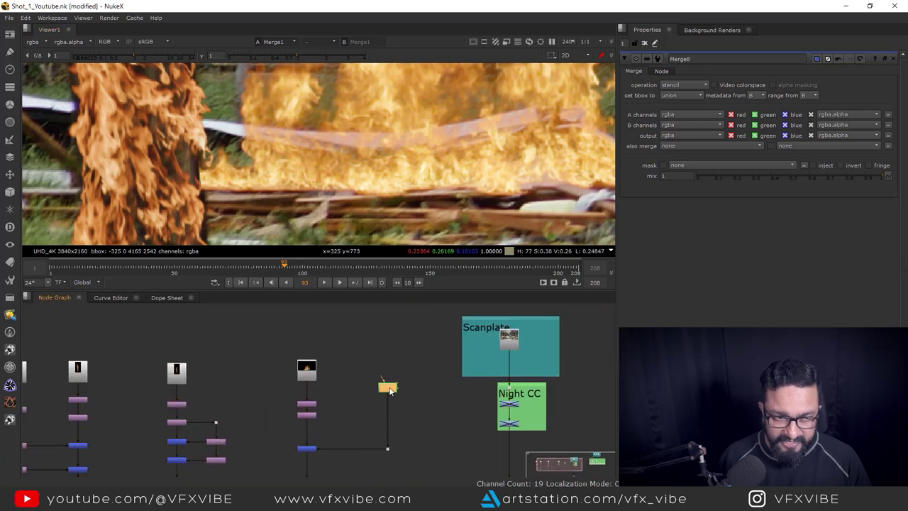
double_click(387, 387)
scroll(280, 205, "up", 2)
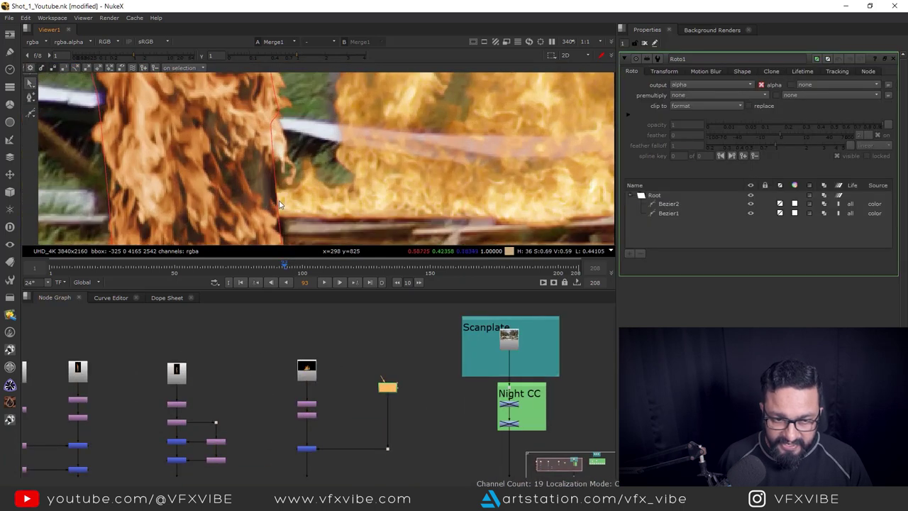
left_click(279, 205)
scroll(259, 181, "up", 2)
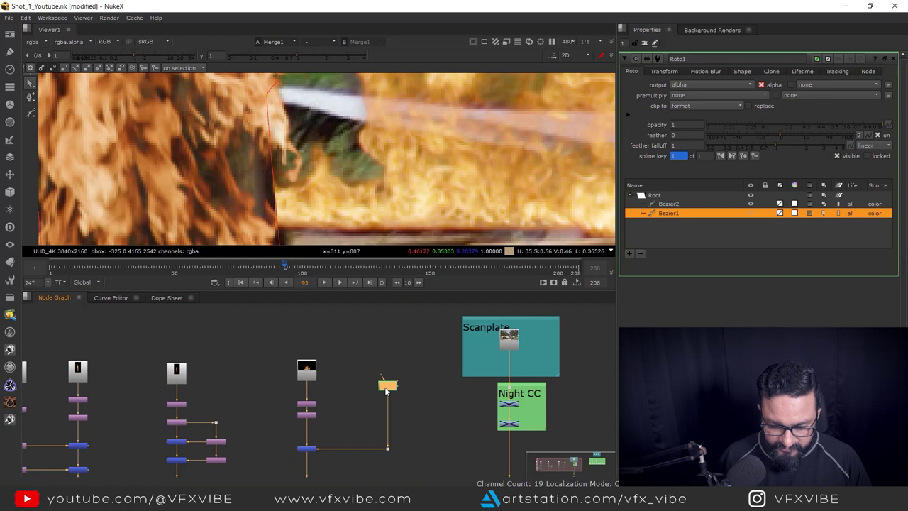
key("b")
left_click_drag(690, 94, 727, 100)
scroll(271, 167, "down", 9)
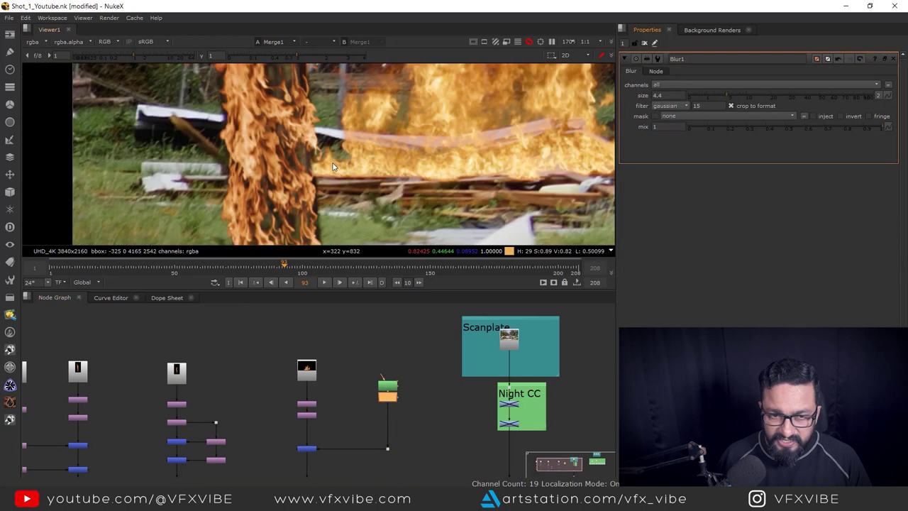
- Reopen the Roto node and move an edge point of the upright pole's shape slightly outward near the ground
scroll(271, 168, "up", 4)
double_click(383, 389)
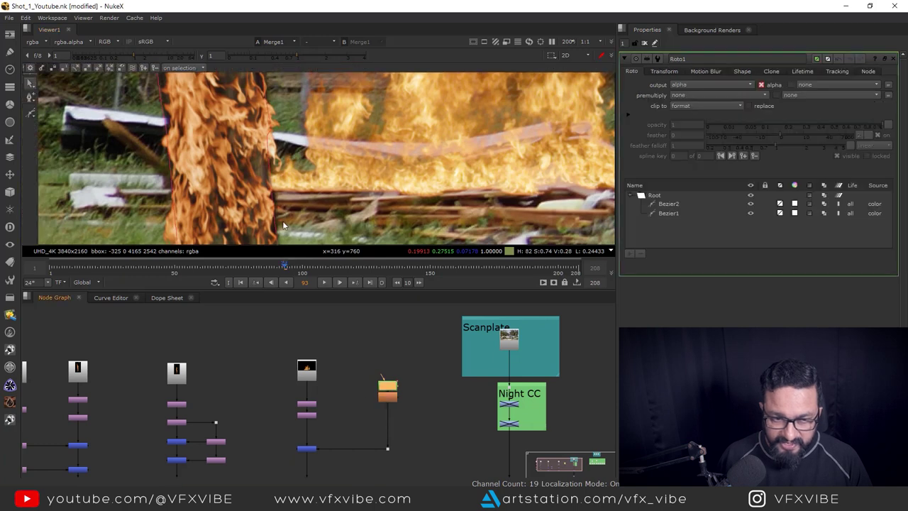
scroll(287, 188, "up", 4)
left_click(266, 164)
scroll(272, 160, "down", 4)
scroll(274, 163, "up", 3)
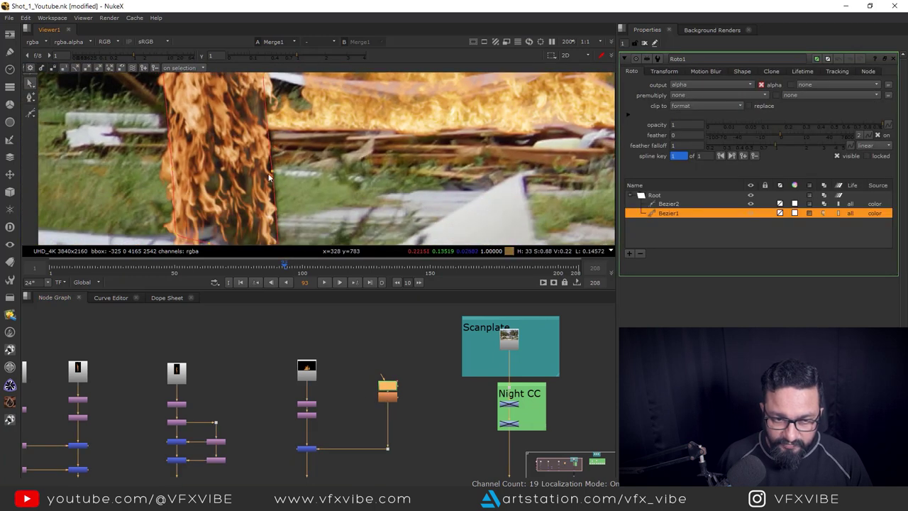
left_click_drag(278, 206, 288, 196)
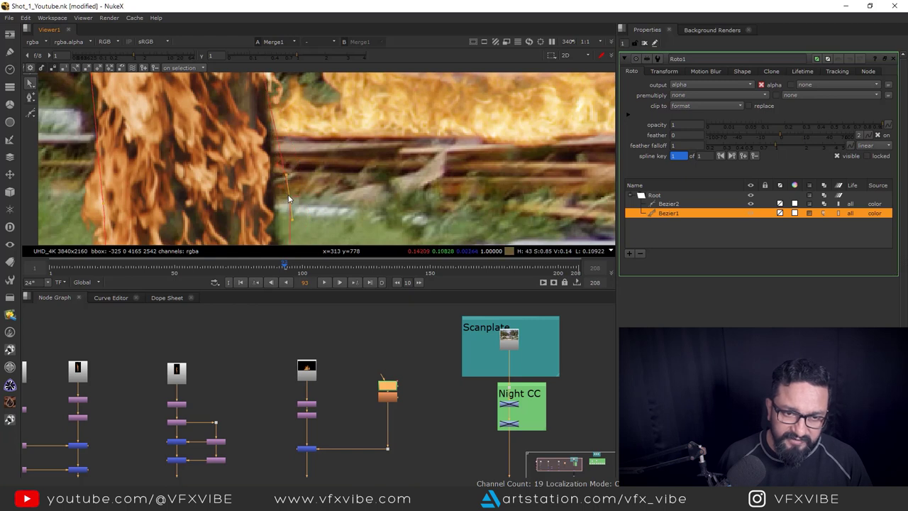
- Play the daylight composite from frame 1 to check the masked gas fire's motion
scroll(312, 206, "down", 5)
key("f")
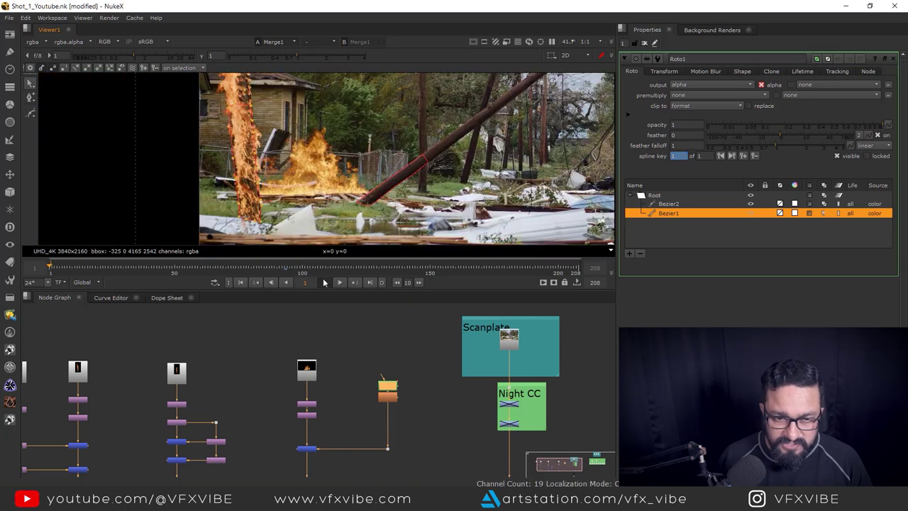
left_click(324, 283)
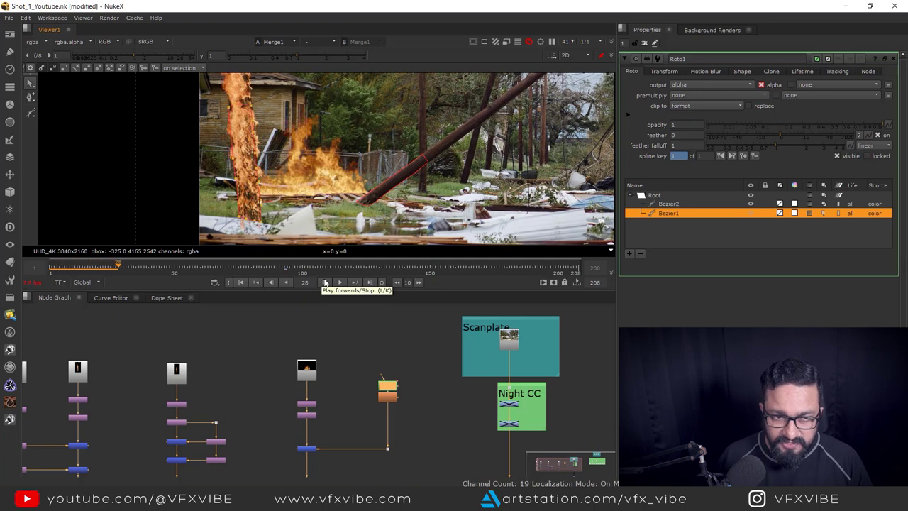
scroll(345, 312, "down", 4)
scroll(437, 371, "up", 4)
- Enable both Night CC nodes and play the night composite from frame 1 in the full-size Viewer
left_click_drag(353, 389, 435, 336)
key("d")
middle_click_drag(315, 190, 336, 208)
scroll(337, 209, "up", 3)
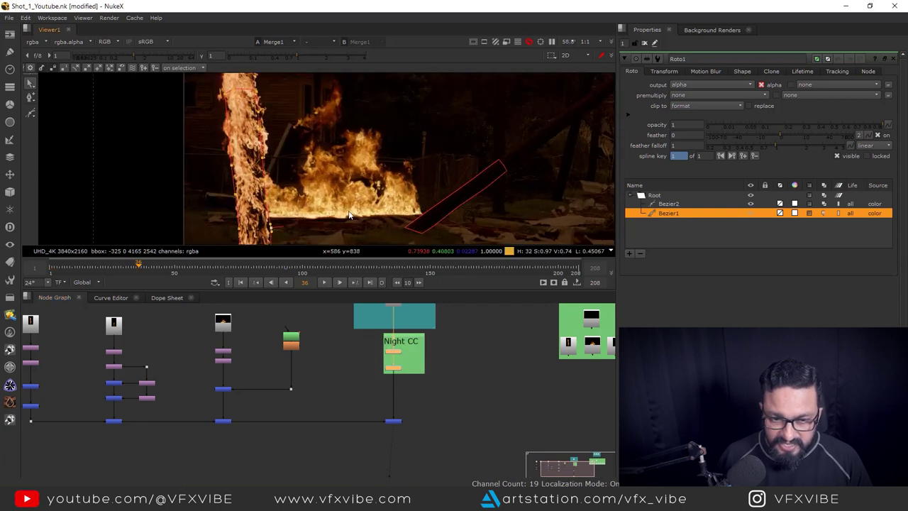
key("space")
left_click(376, 469)
left_click(459, 469)
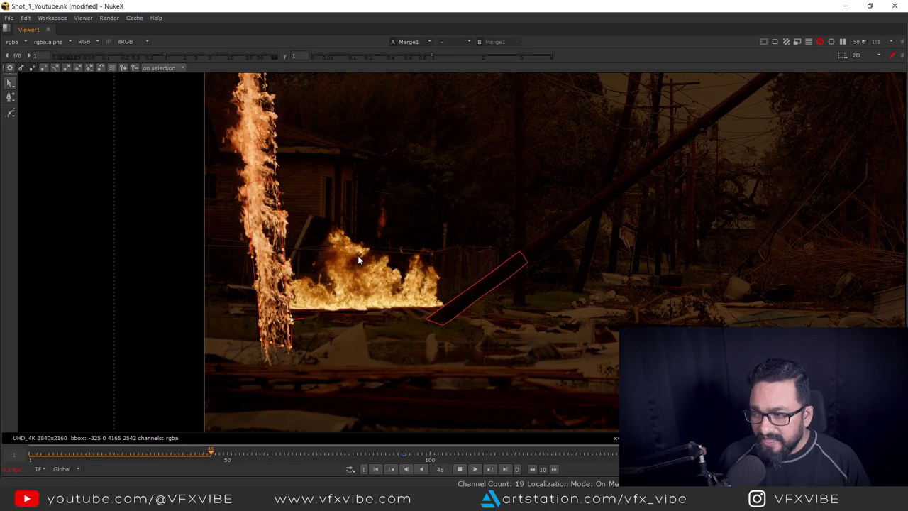
- Stop the playback, return to the full workspace layout and insert a Dot below the gas fire's stencil merge
left_click(459, 469)
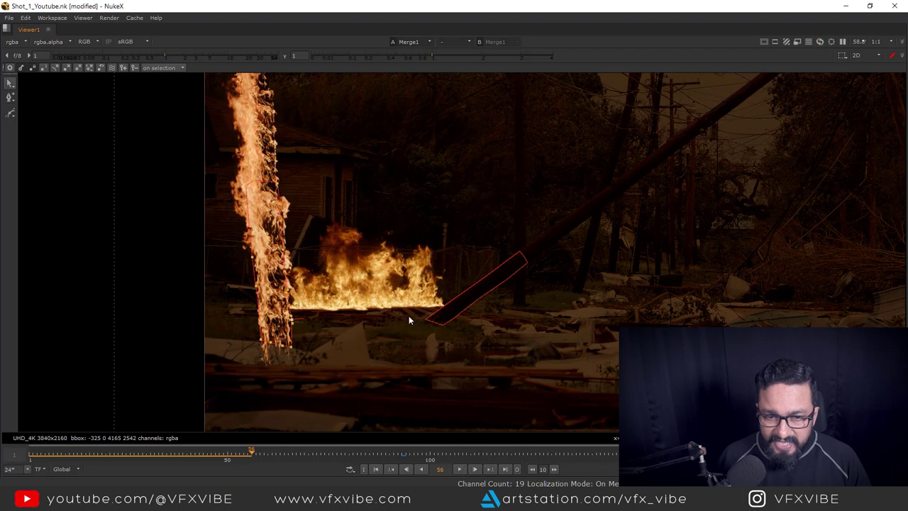
key("space")
middle_click_drag(256, 409, 307, 397)
scroll(307, 398, "down", 2)
middle_click_drag(262, 315, 278, 356)
left_click_drag(274, 351, 372, 437)
key("Delete")
key("f")
left_click_drag(141, 340, 320, 430)
scroll(277, 364, "up", 5)
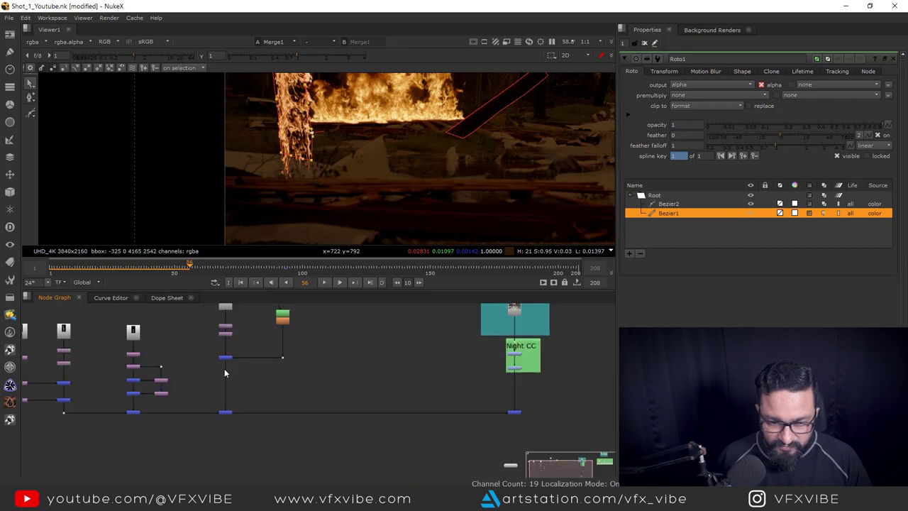
left_click(232, 392)
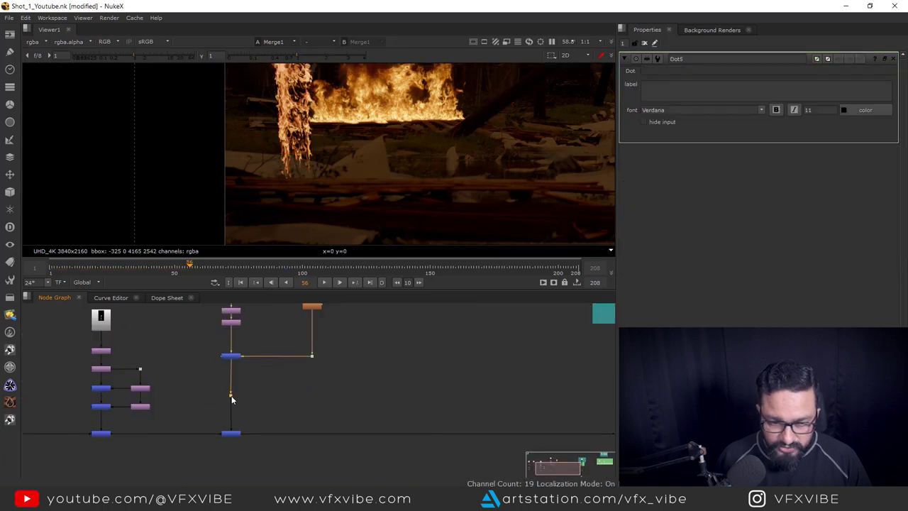
- Add a Blur node fed from the gas fire's Dot and show its output in the Viewer
key("b")
left_click_drag(247, 376, 210, 403)
key("1")
scroll(336, 180, "down", 3)
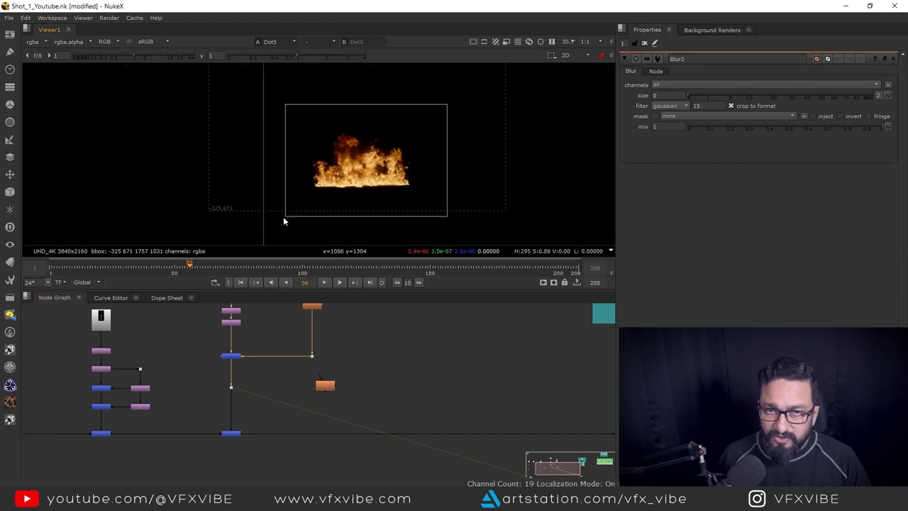
left_click_drag(283, 218, 283, 219)
scroll(318, 374, "up", 3)
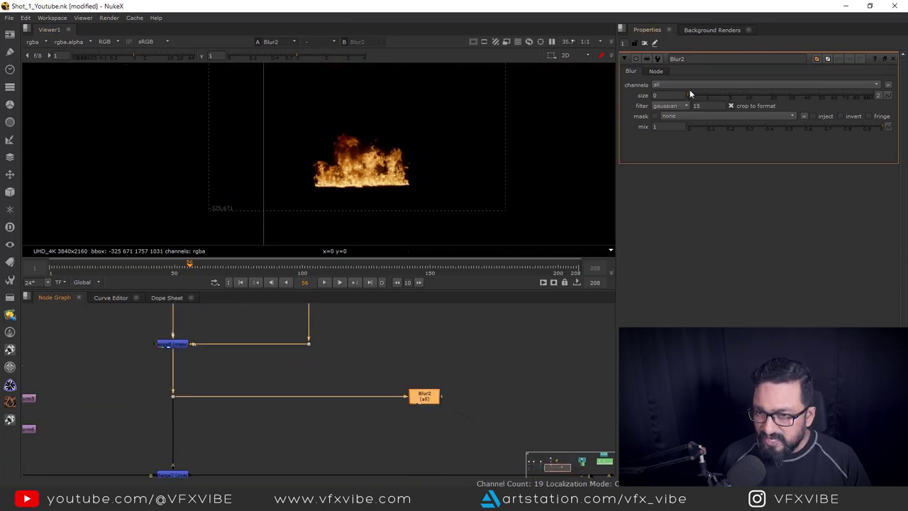
- Set the fire Blur's size to 300 and check its alpha channel
left_click_drag(689, 94, 842, 93)
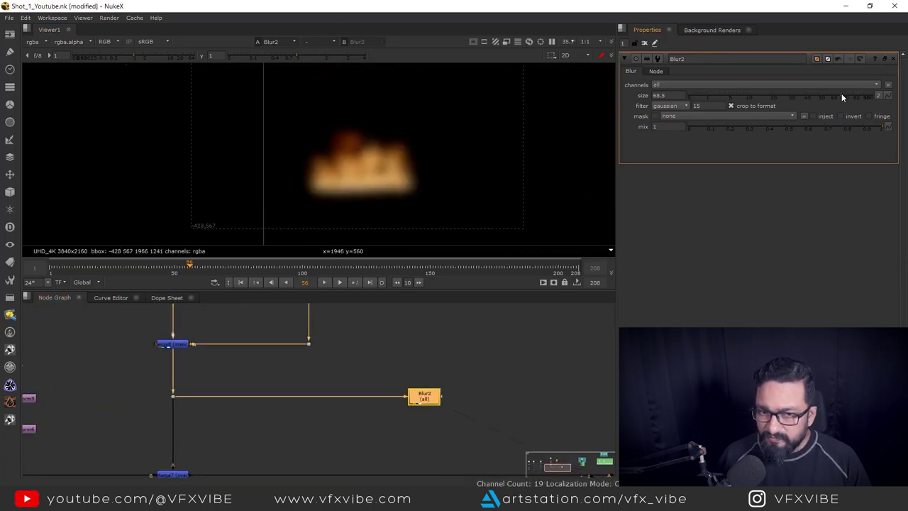
double_click(660, 95)
type("300")
key("Return")
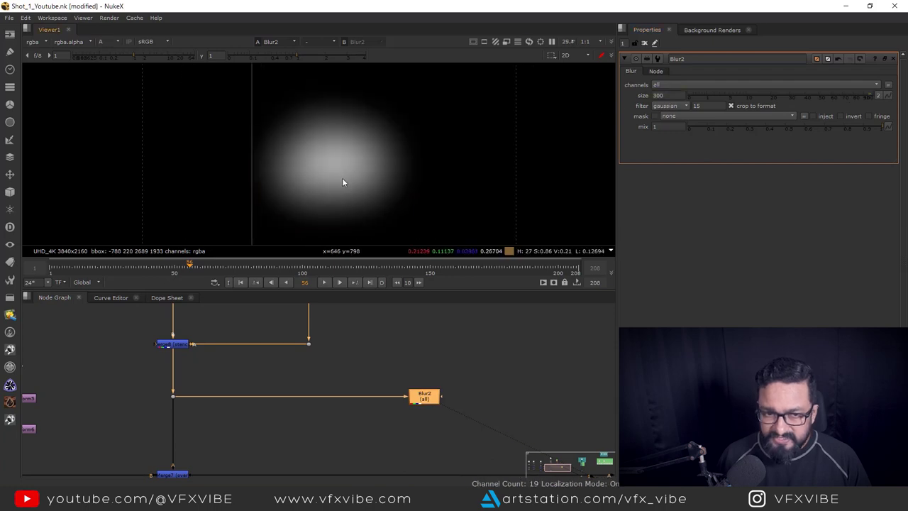
key("a")
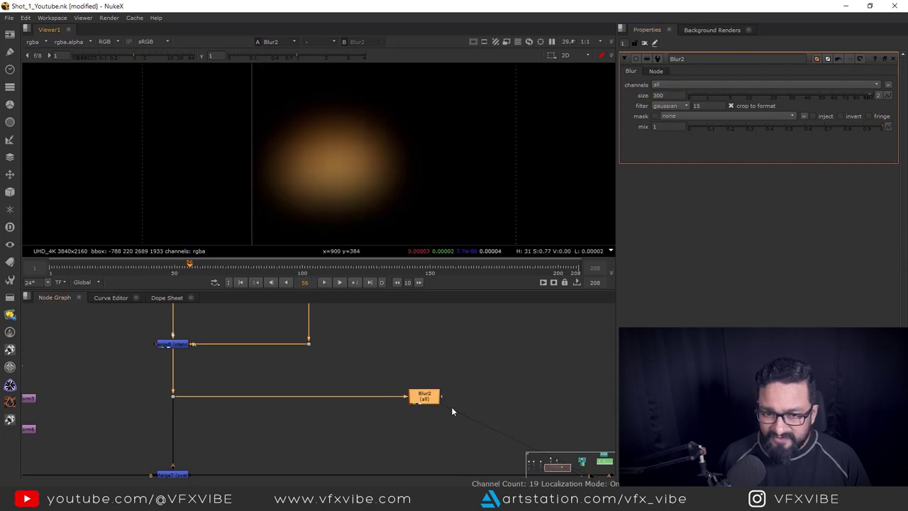
- Merge the blurred fire with the Night CC plate, branched through Dots, using the multiply operation
scroll(452, 406, "down", 3)
middle_click_drag(557, 394, 398, 391)
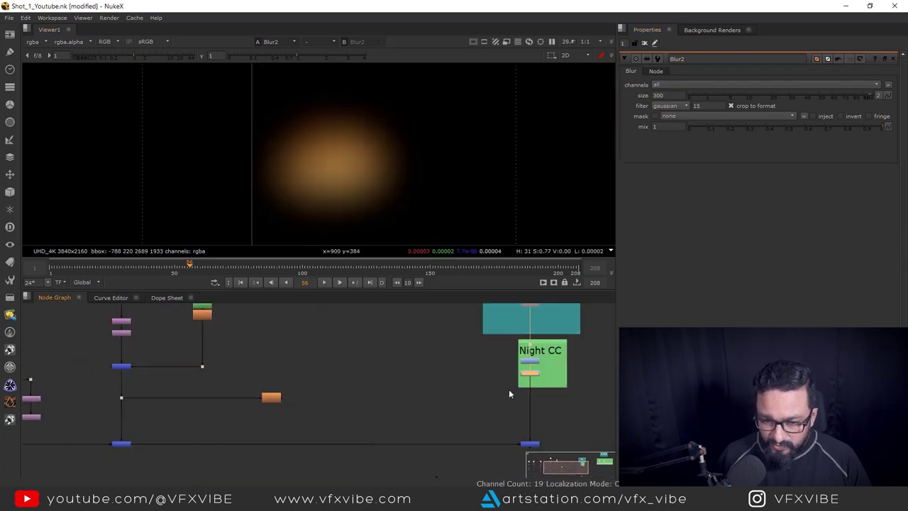
scroll(528, 395, "up", 3)
key("m")
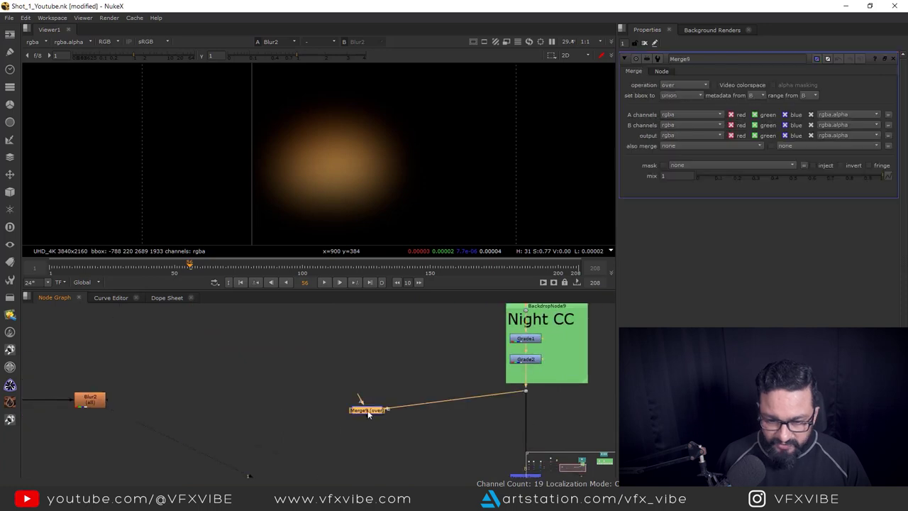
left_click_drag(467, 411, 390, 391, "ctrl")
mouse_move(379, 422)
left_mouse_down()
mouse_move(77, 414)
mouse_move(89, 402)
mouse_move(388, 426)
mouse_move(389, 416)
left_mouse_up()
key("1")
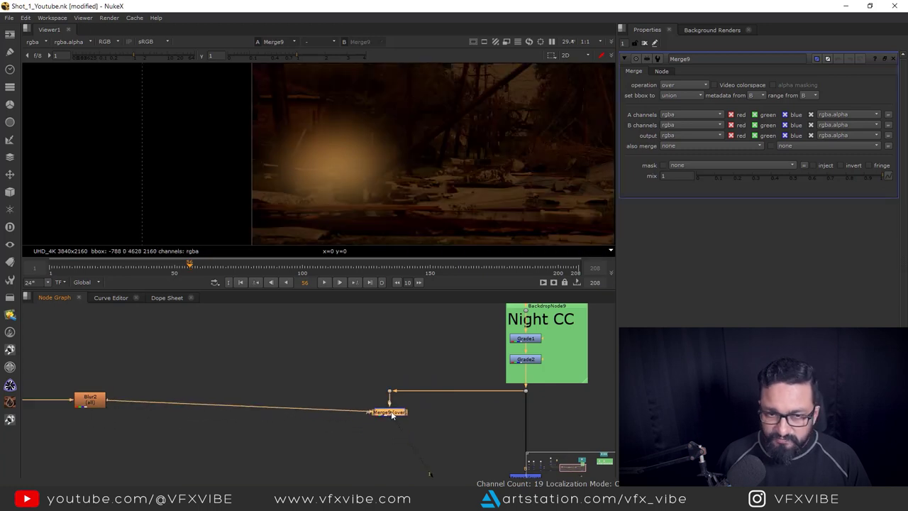
left_click(686, 85)
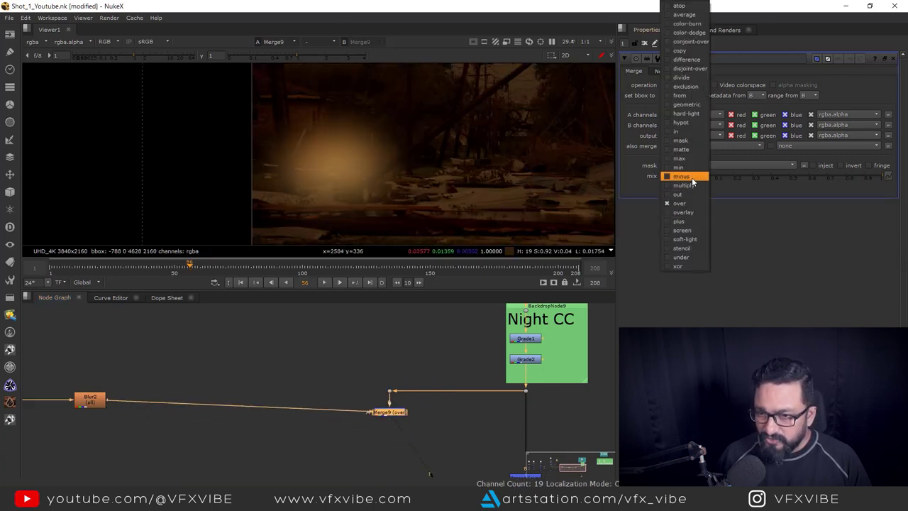
left_click(685, 185)
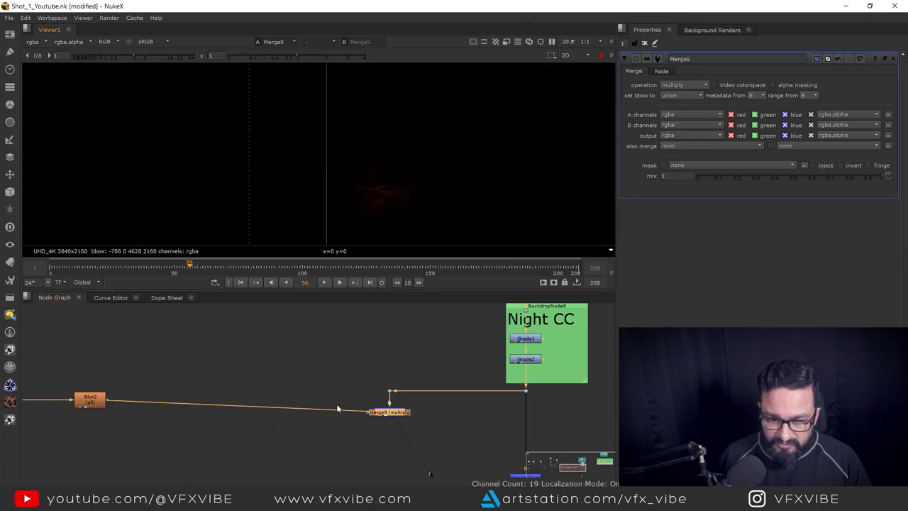
- Add a Grade node after the multiply merge and set its gain to 21
key("g")
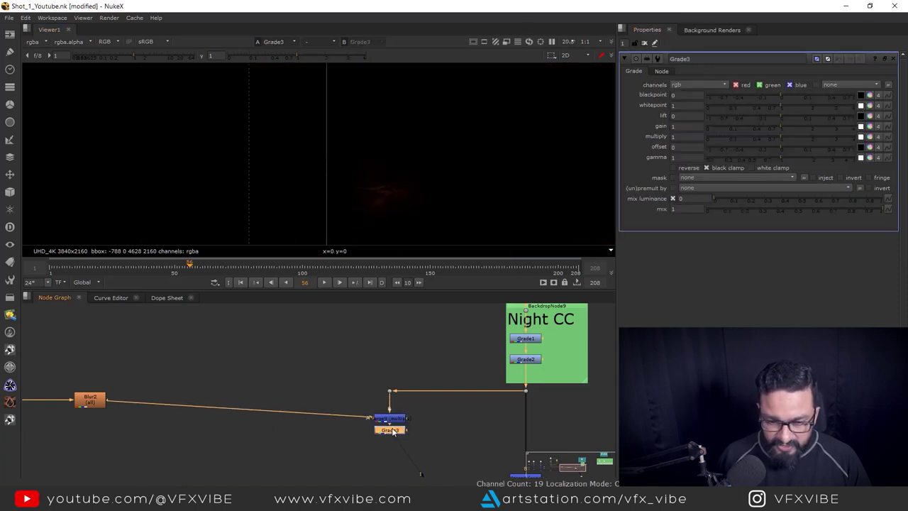
left_click_drag(781, 126, 887, 130)
scroll(398, 157, "down", 6)
scroll(422, 121, "up", 5)
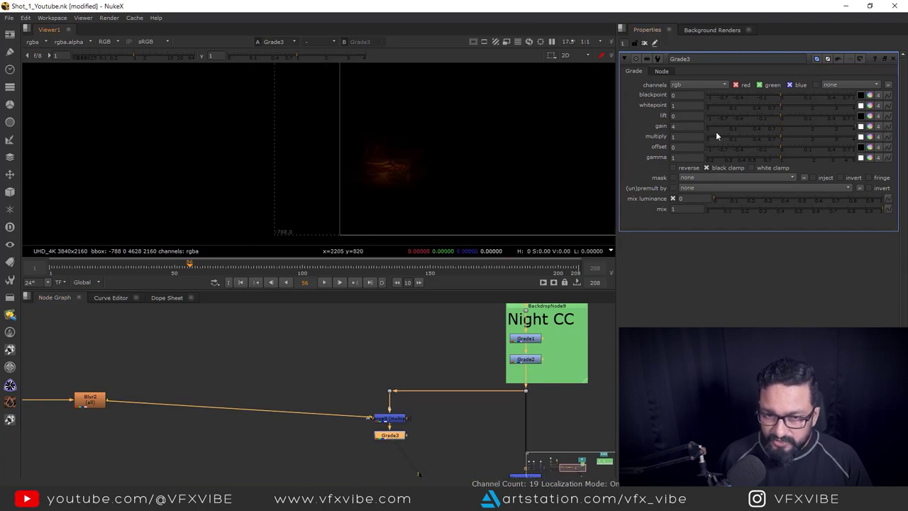
left_click(683, 126)
type("21")
key("Return")
scroll(426, 159, "up", 1)
scroll(447, 170, "up", 2)
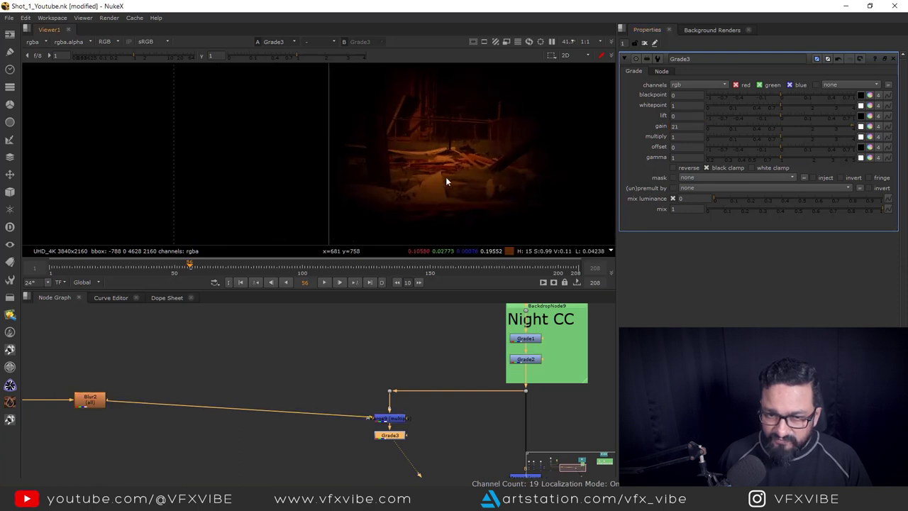
- Play the graded fire light from frame 1 to check its flicker on the ground debris
left_click(240, 282)
left_click(323, 283)
scroll(417, 196, "up", 2)
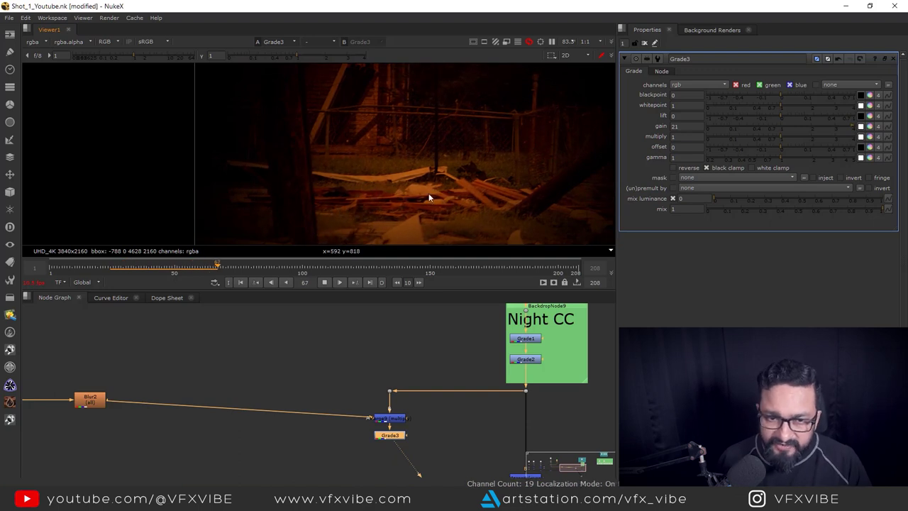
scroll(281, 205, "down", 5)
middle_click_drag(282, 205, 333, 192)
scroll(362, 383, "down", 3)
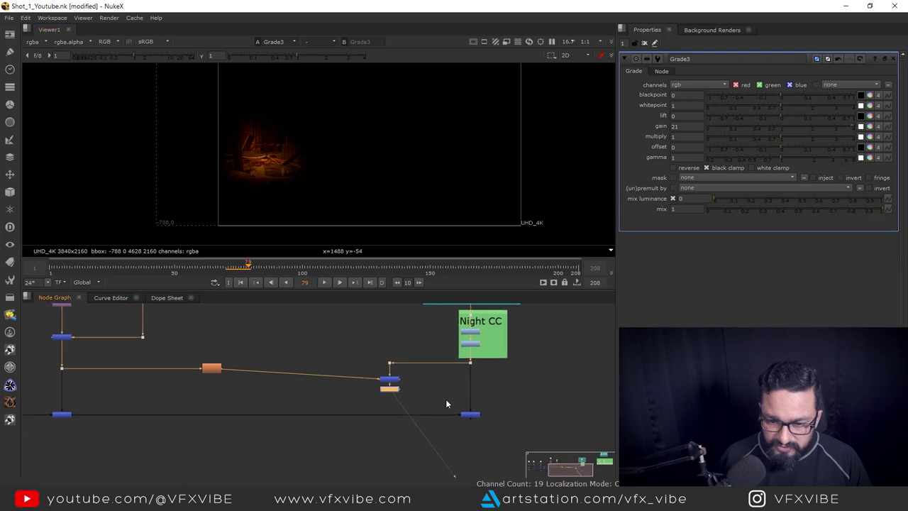
- Move the bottom row of merges down and merge the graded fire light over the plate below Night CC
scroll(190, 426, "down", 3)
scroll(146, 427, "down", 3)
left_click_drag(85, 440, 485, 395)
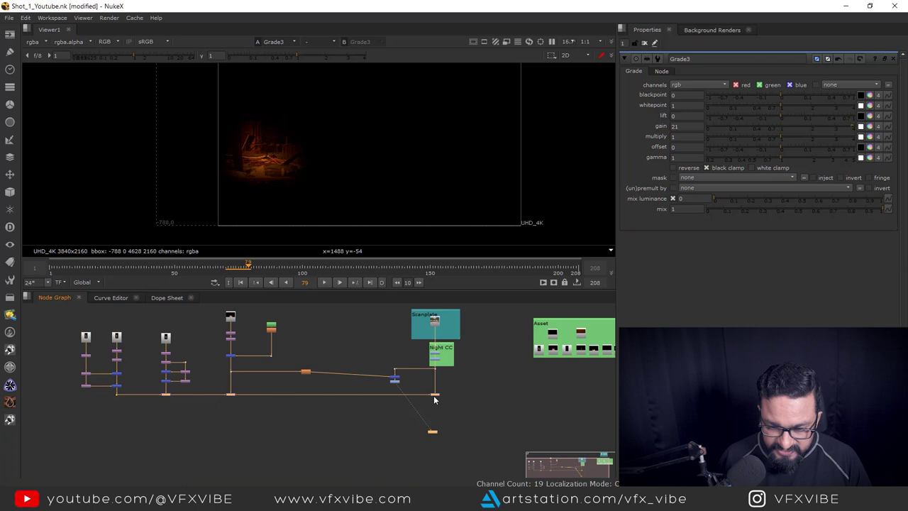
scroll(394, 369, "up", 4)
key("m")
left_click_drag(423, 360, 283, 341)
left_click_drag(396, 371, 393, 343)
left_click_drag(445, 318, 328, 377)
key("1")
left_click(408, 328)
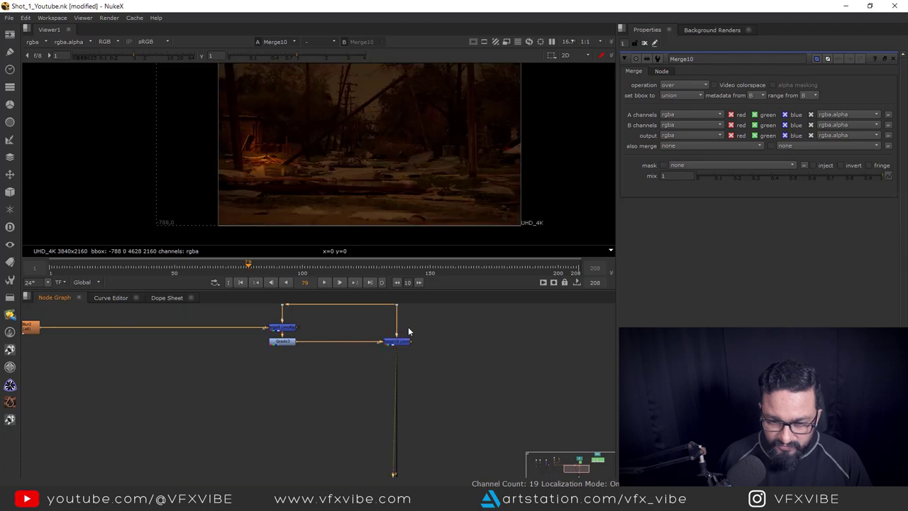
middle_click_drag(409, 328, 410, 383)
mouse_move(424, 365)
left_mouse_down()
mouse_move(374, 365)
mouse_move(389, 371)
left_mouse_up()
left_click(404, 397)
- View the final merged composite and examine the fire's light on the debris and surroundings
scroll(406, 403, "down", 4)
middle_click_drag(420, 413, 436, 373)
left_click_drag(450, 400, 392, 439)
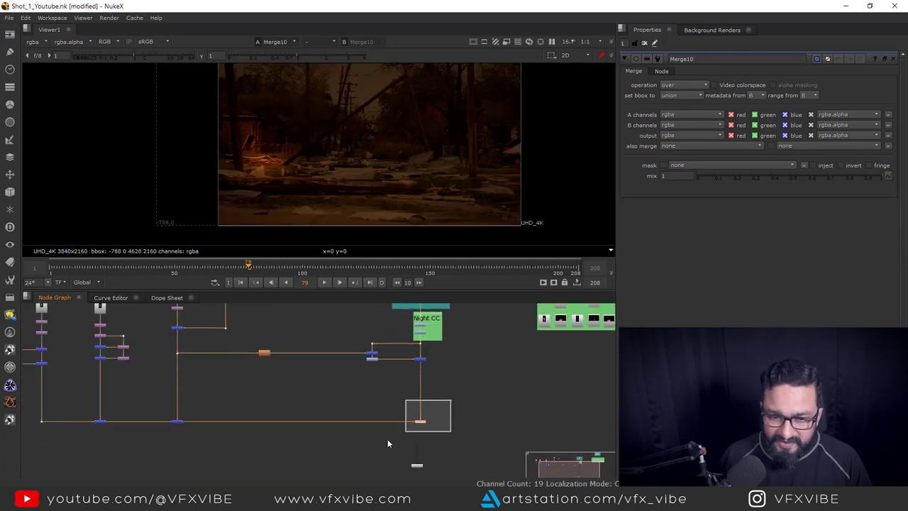
key("1")
scroll(382, 183, "up", 6)
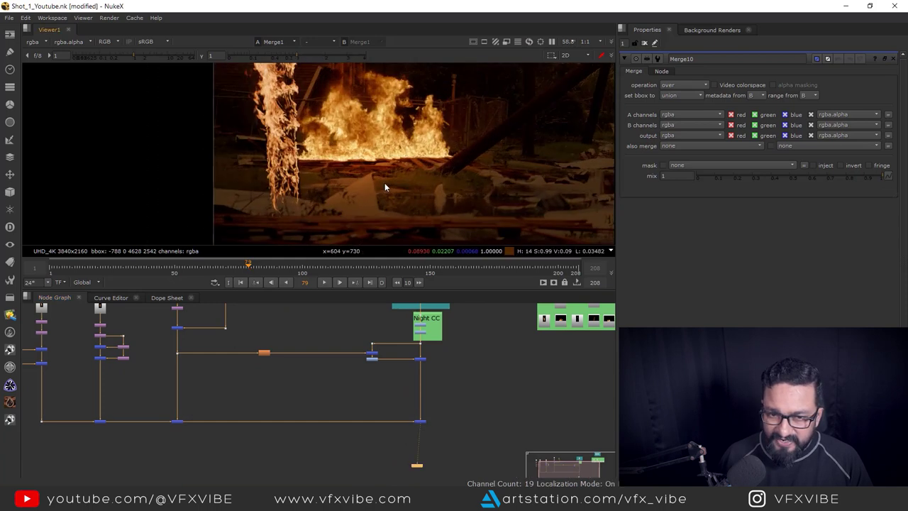
scroll(363, 192, "down", 2)
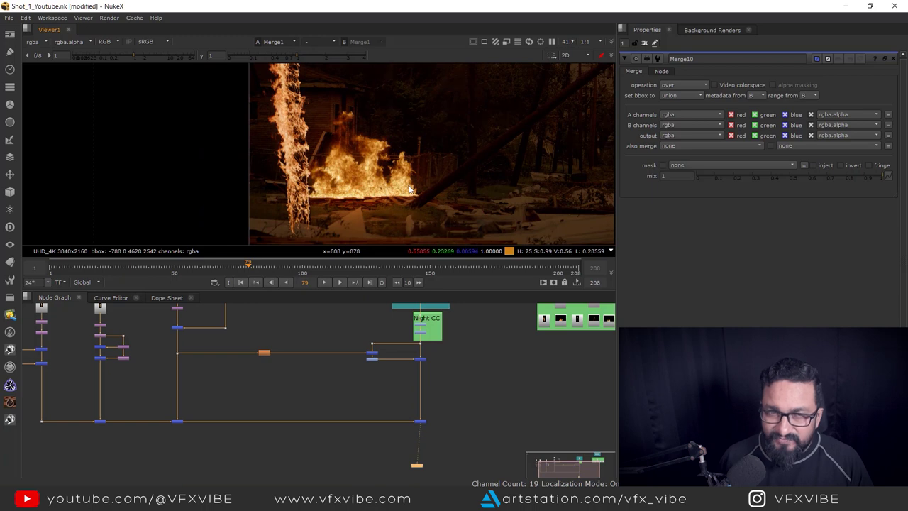
scroll(358, 200, "up", 2)
scroll(363, 202, "down", 5)
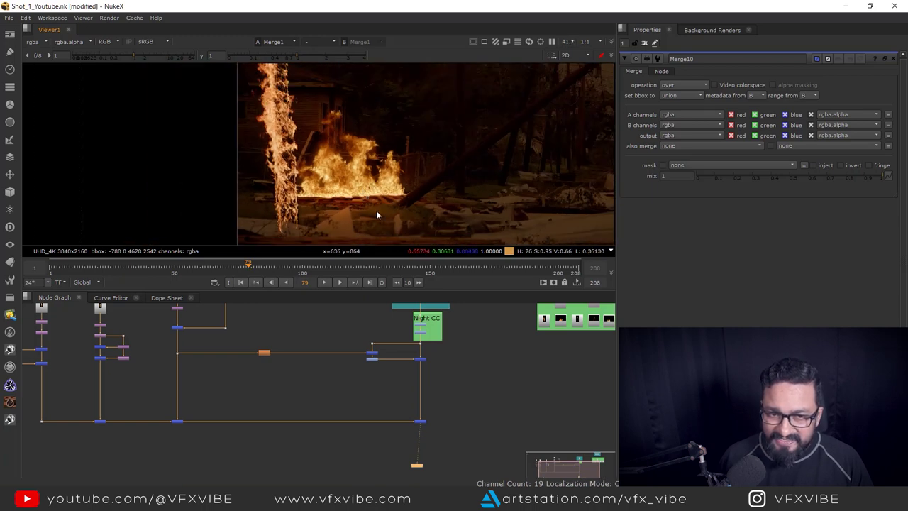
middle_click_drag(330, 187, 399, 204)
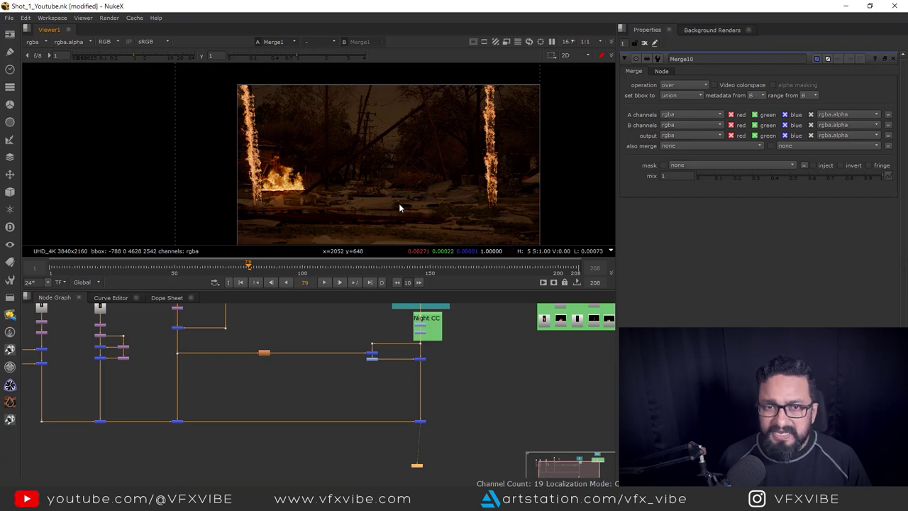
middle_click_drag(365, 206, 404, 191)
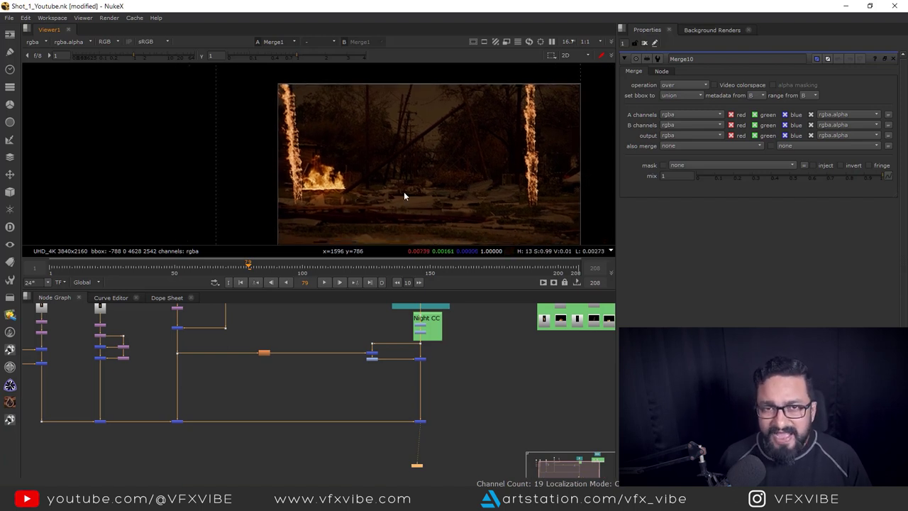
- Connect a Glow node to the merge that combines all the fire elements and view its output
middle_click_drag(309, 375, 379, 383)
middle_click_drag(459, 427, 447, 386)
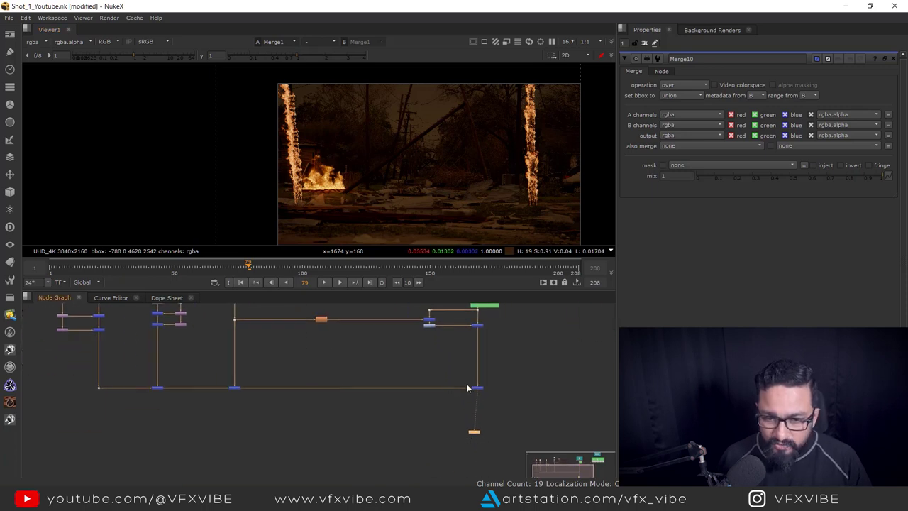
scroll(295, 378, "up", 5)
middle_click_drag(315, 378, 340, 365)
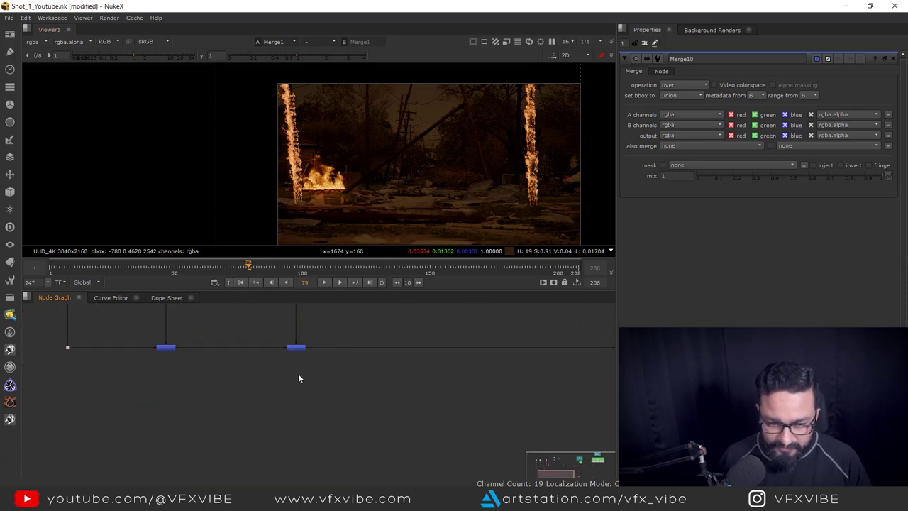
key("g")
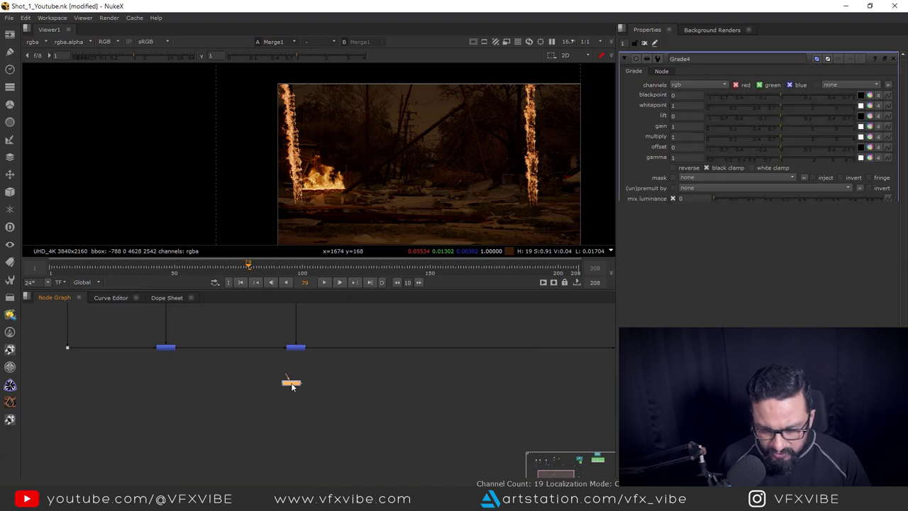
left_click_drag(293, 395, 297, 349)
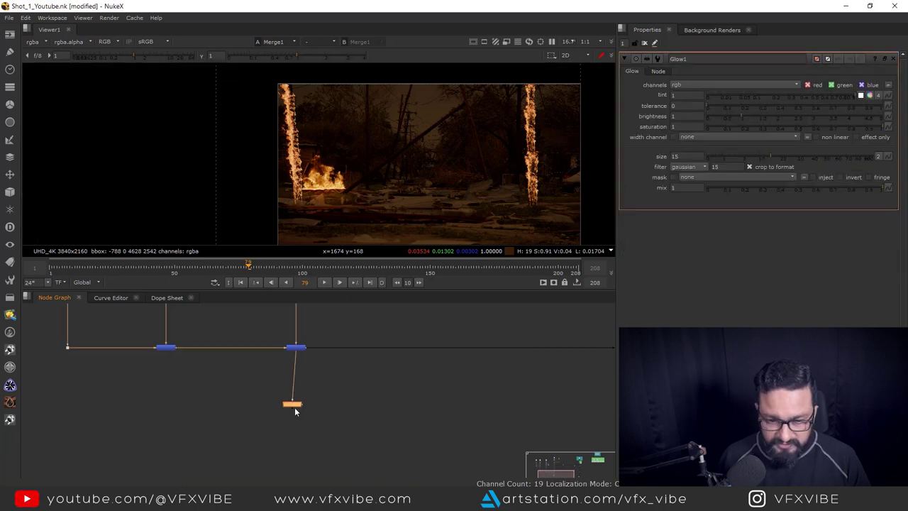
key("1")
scroll(296, 406, "up", 2)
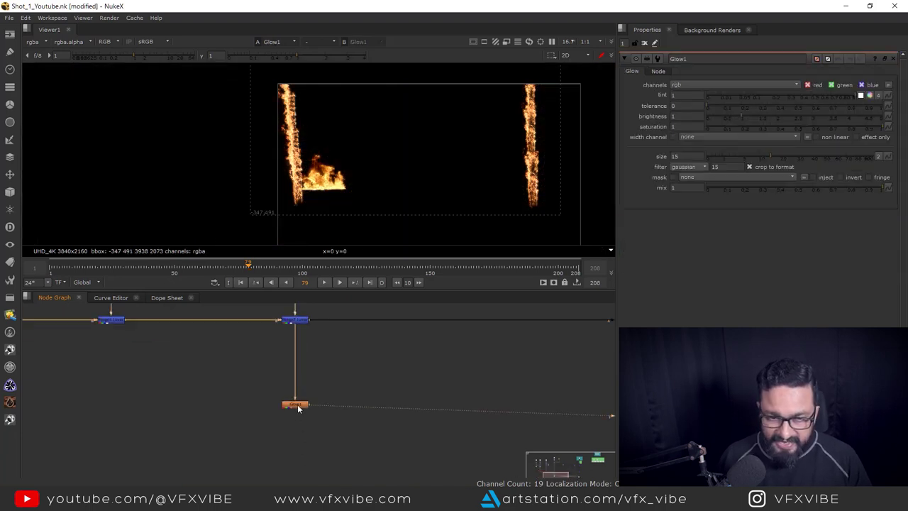
- Set the Glow to effect only with a size of 500
left_click(863, 140)
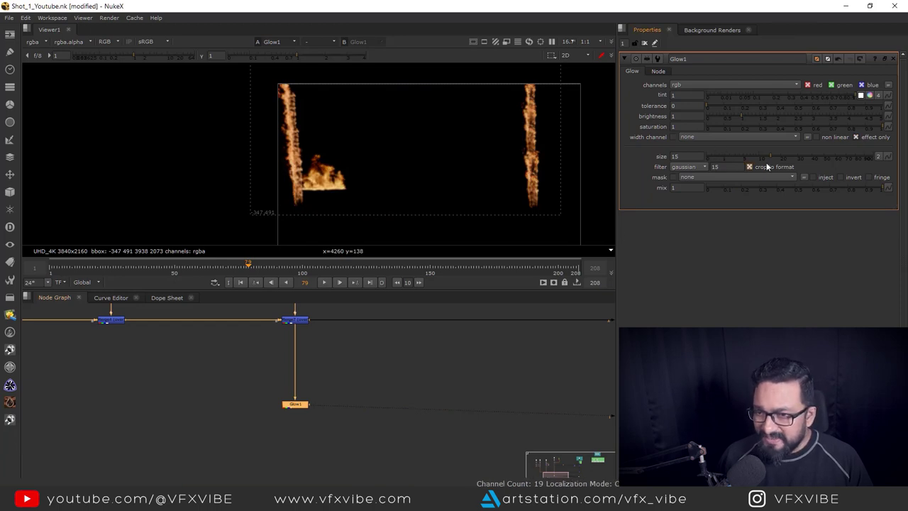
left_click_drag(771, 155, 879, 163)
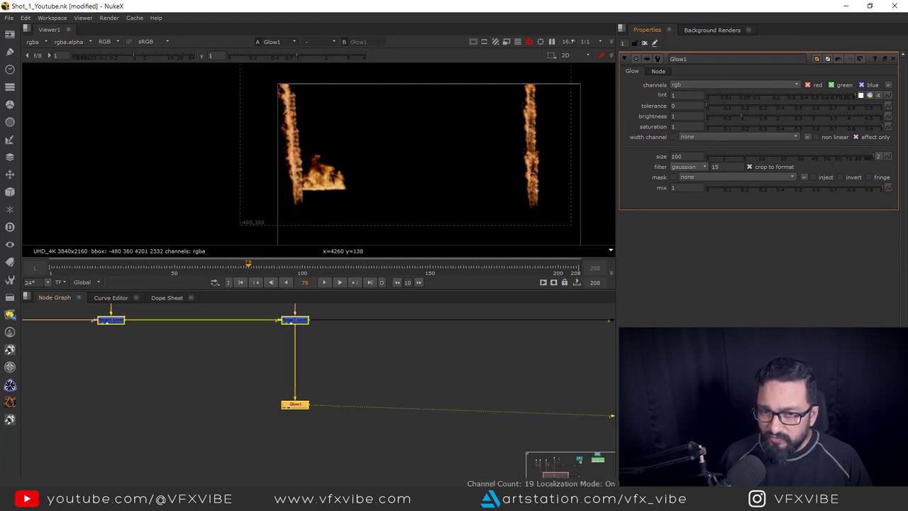
left_click(674, 156)
key("Up")
key("Up")
key("Up")
key("Up")
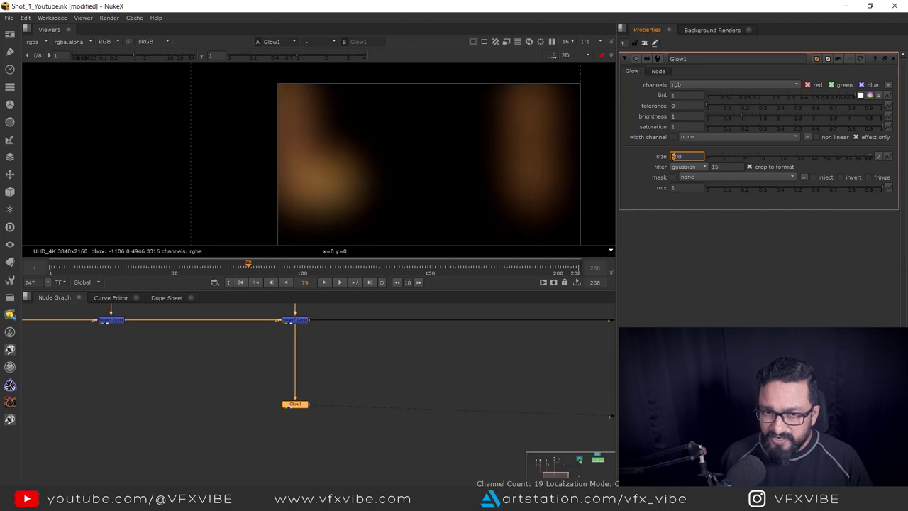
middle_click_drag(391, 370, 304, 417)
left_click(304, 416)
scroll(303, 412, "down", 5)
scroll(331, 408, "up", 1)
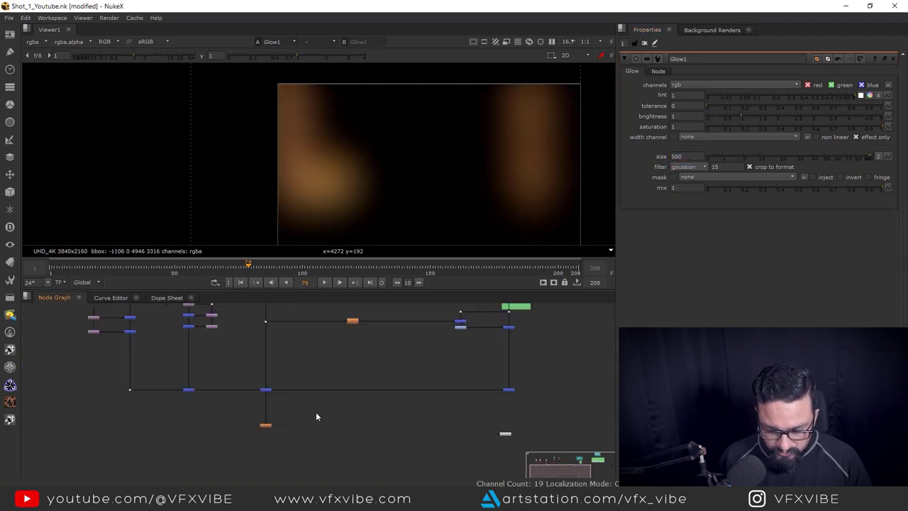
- Merge the Glow onto the combined fire elements through an elbow dot and set the merge operation to plus
key("m")
left_click_drag(319, 412, 217, 461)
scroll(314, 388, "up", 2)
left_click_drag(264, 426, 314, 461, "ctrl")
left_click(314, 390)
key("1")
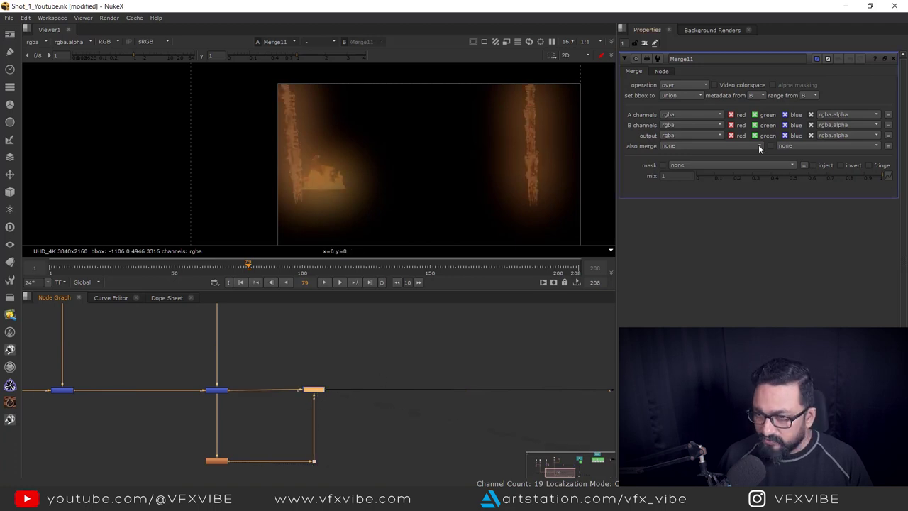
left_click(695, 84)
left_click(682, 221)
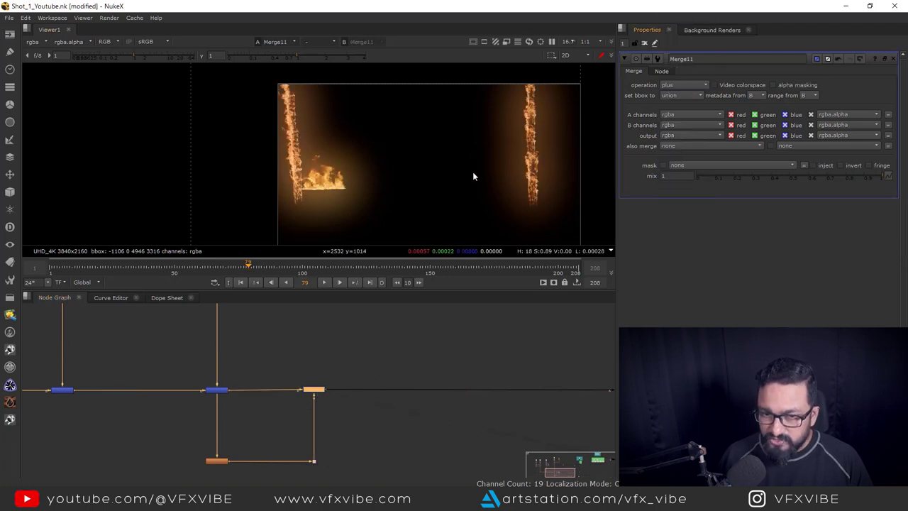
- View the final composite and examine the glow around the fire over the night plate
scroll(383, 418, "down", 3)
middle_click_drag(549, 406, 437, 372)
scroll(440, 369, "up", 1)
left_click_drag(426, 345, 503, 391)
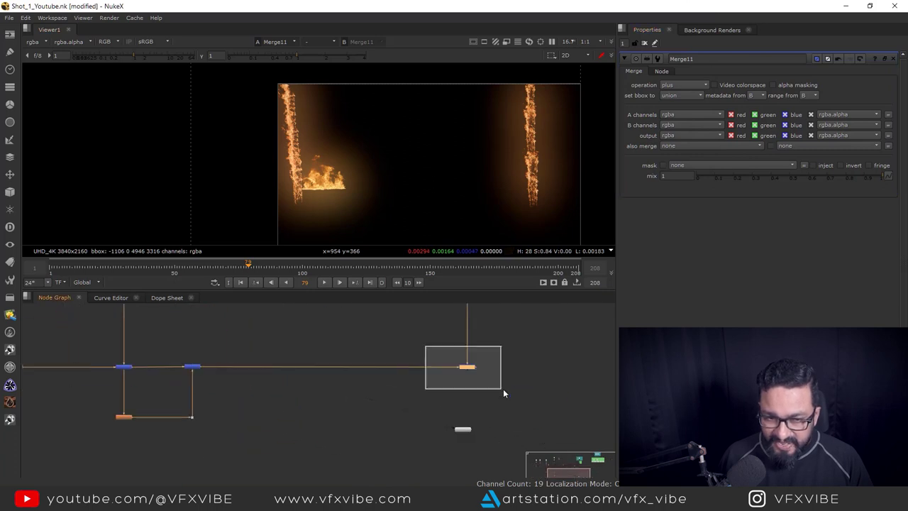
key("1")
middle_click_drag(386, 204, 465, 208)
middle_click_drag(568, 183, 756, 215)
- Reopen the Glow node's properties and set its size to 800
scroll(445, 173, "up", 2)
middle_click_drag(287, 358, 468, 366)
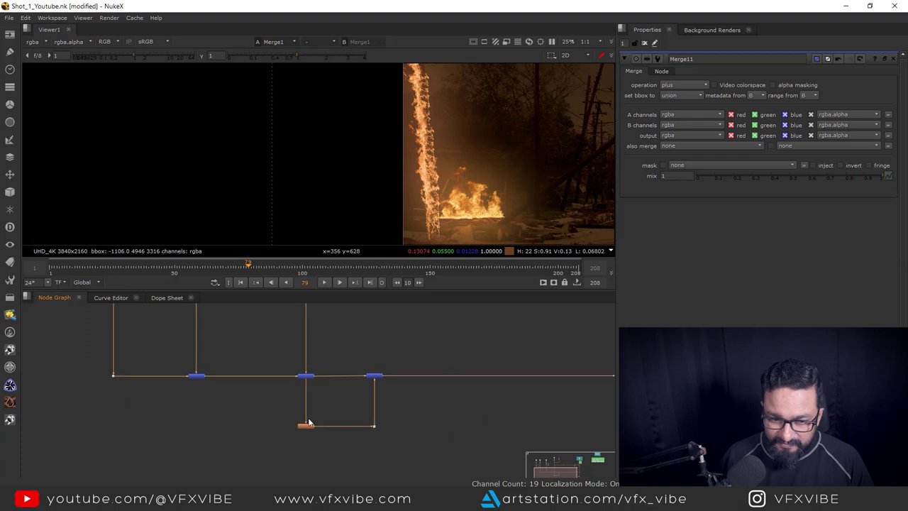
scroll(307, 421, "up", 3)
double_click(302, 431)
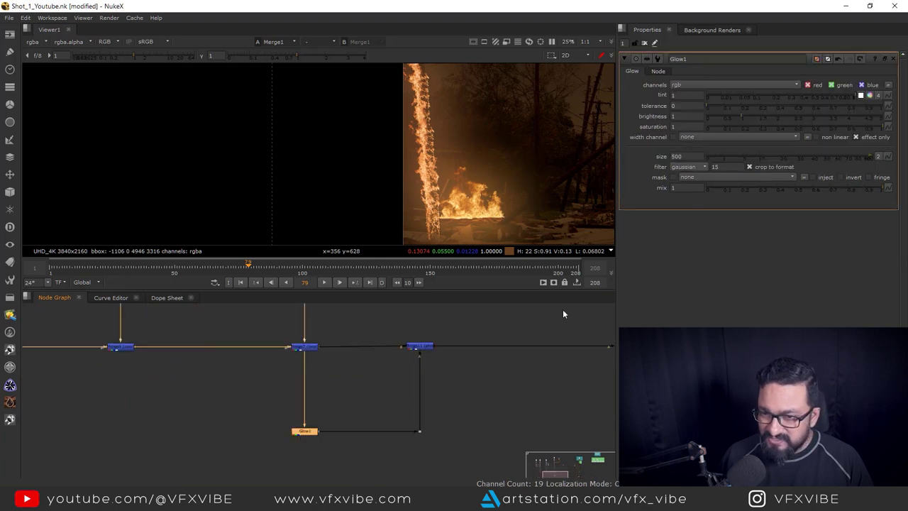
double_click(675, 156)
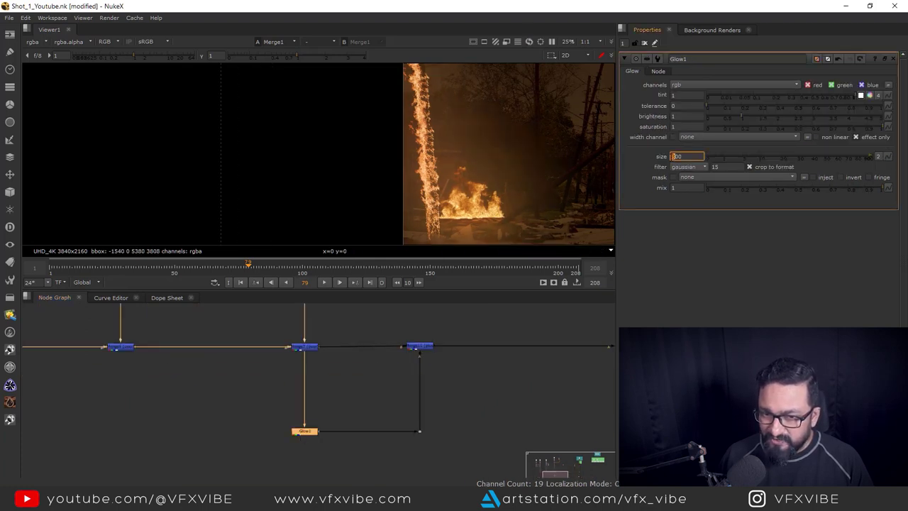
type("800")
- Rearrange the glow branch so its plus merge sits below the main fire merge, with the Glow beside the vertical stream
scroll(375, 408, "down", 3)
mouse_move(344, 394)
middle_mouse_down()
mouse_move(361, 427)
mouse_move(363, 383)
mouse_move(344, 388)
middle_mouse_up()
scroll(388, 384, "up", 1)
scroll(344, 383, "down", 3)
scroll(336, 395, "down", 1)
middle_click_drag(315, 418, 316, 404)
left_click_drag(539, 374, 536, 438)
scroll(549, 381, "down", 3)
middle_click_drag(546, 381, 503, 360)
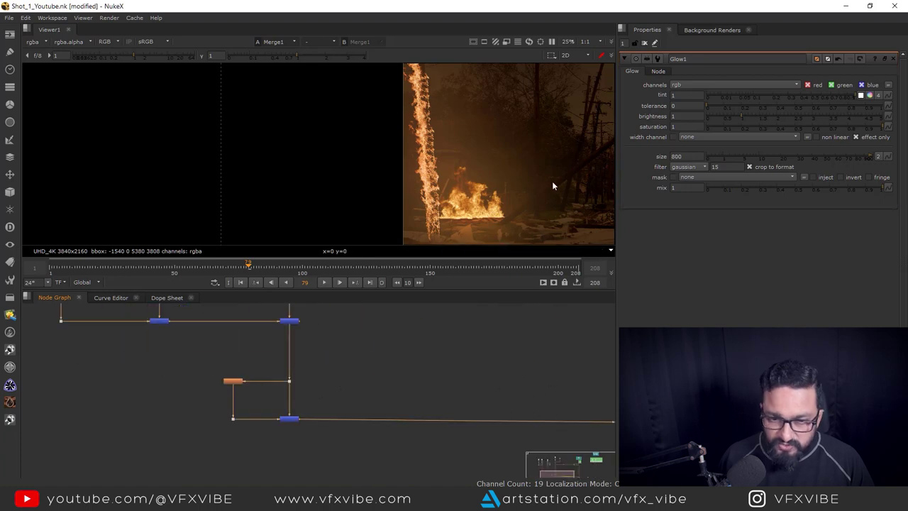
- Examine the wider glow around the burning poles and ground fire across the whole composite
middle_click_drag(335, 184, 214, 179)
middle_click_drag(369, 203, 383, 183)
middle_click_drag(337, 118, 335, 148)
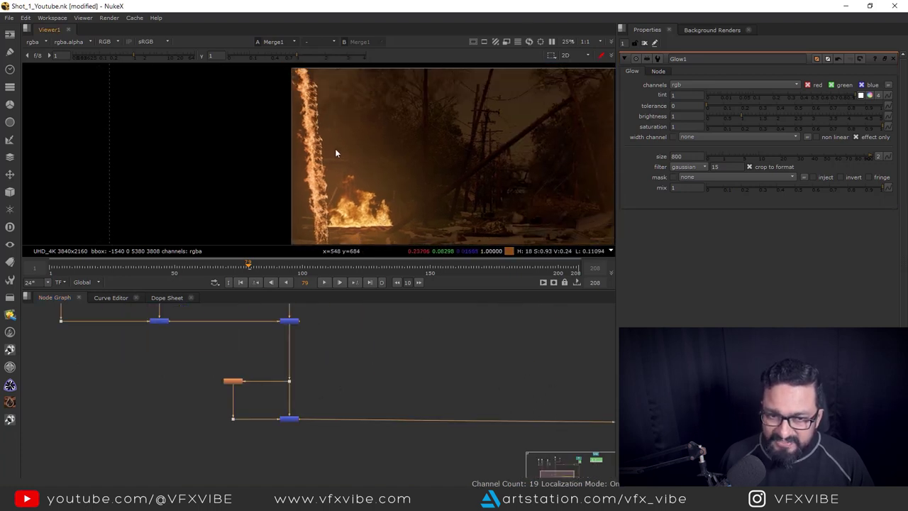
middle_click_drag(394, 173, 413, 161)
scroll(413, 162, "down", 1)
middle_click_drag(520, 165, 459, 162)
scroll(475, 127, "up", 2)
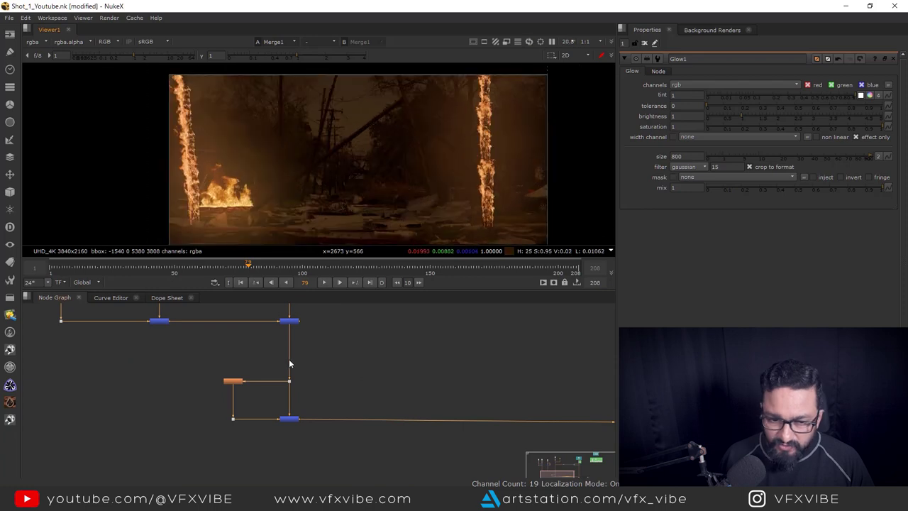
- Add a second Glow node and connect it through a dot to the fire stream beside the first Glow
scroll(295, 388, "up", 3)
scroll(344, 358, "down", 1)
scroll(345, 355, "down", 1)
left_click_drag(263, 340, 391, 366)
left_click_drag(290, 347, 292, 337)
left_click(364, 337)
key("Tab")
type("GLO")
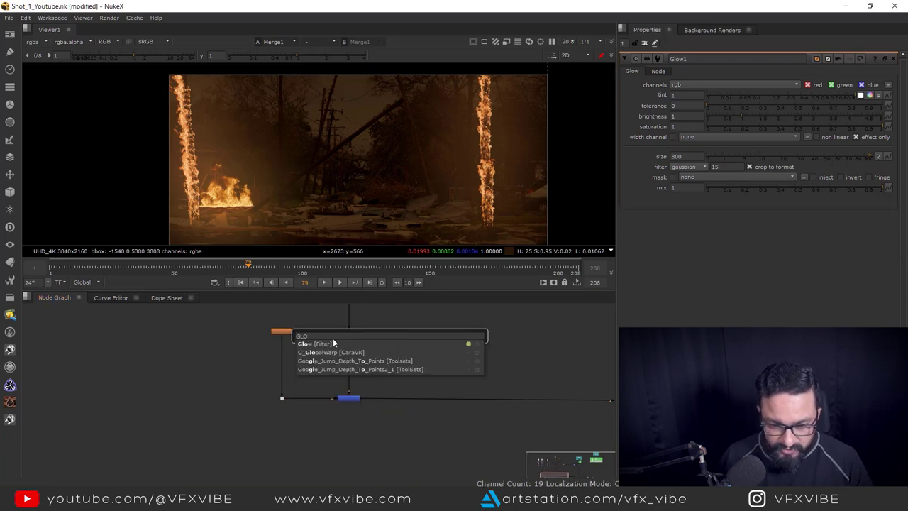
key("Return")
scroll(368, 328, "up", 2)
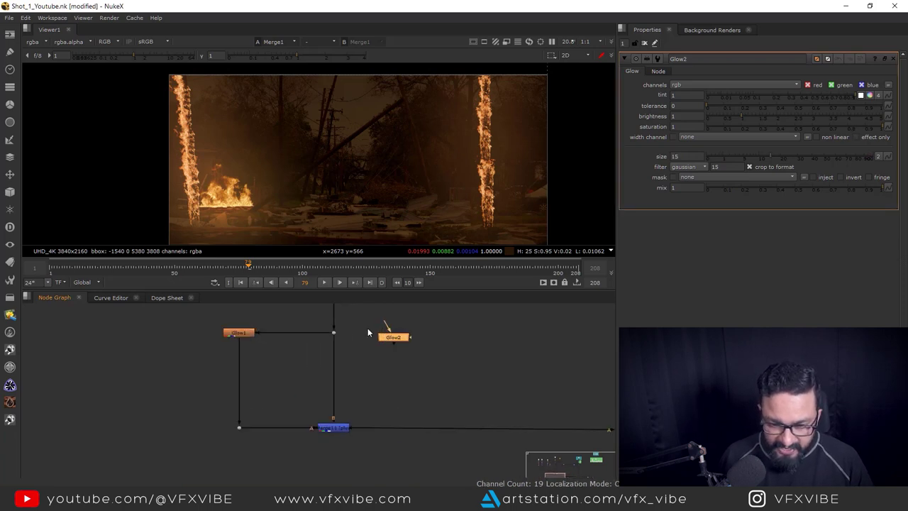
left_click_drag(401, 338, 381, 334)
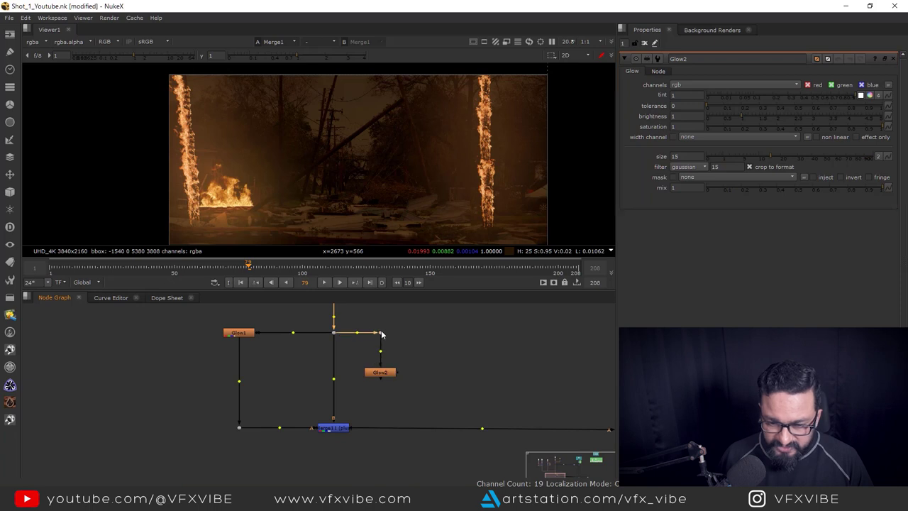
- View the second Glow, set it to effect only and raise its tolerance
left_click(381, 373)
key("1")
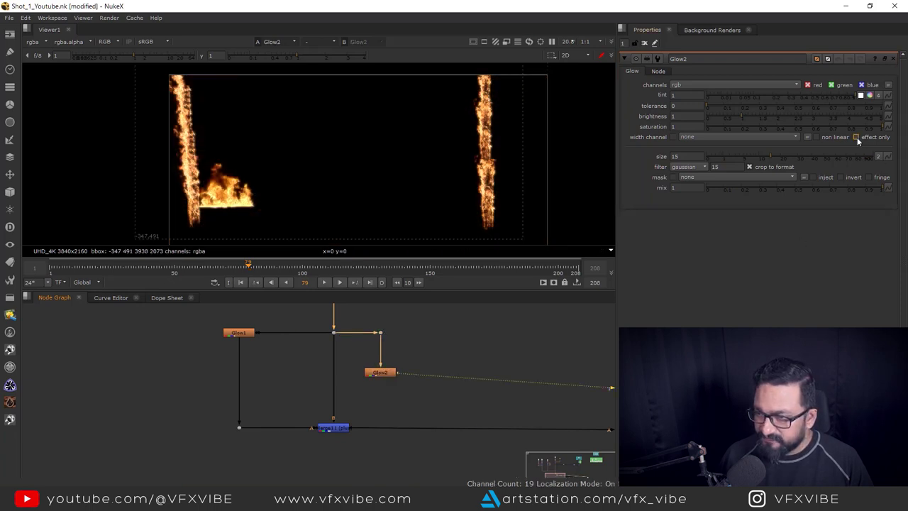
left_click(857, 138)
left_click_drag(705, 106, 775, 118)
- Merge the second Glow into the fire stream above the first glow's merge and set the operation to plus
left_click(370, 395)
key("m")
left_click_drag(374, 395, 333, 390)
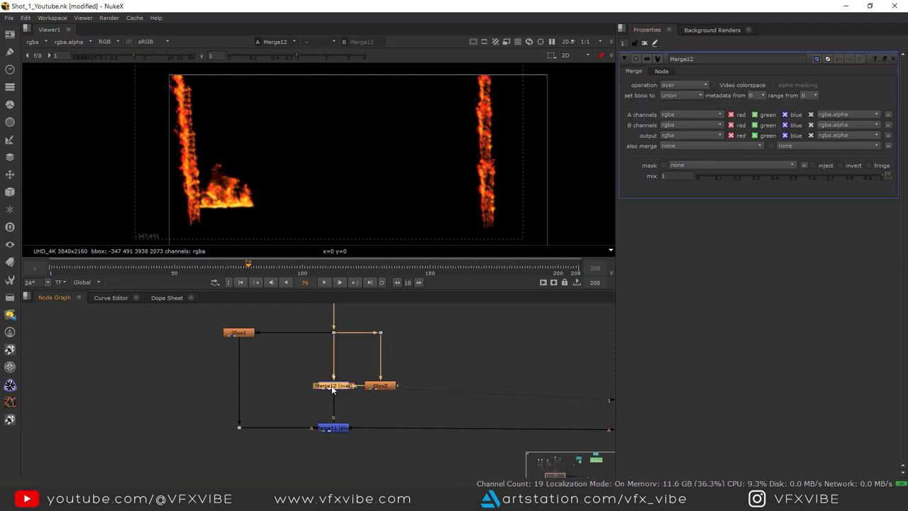
left_click(693, 85)
left_click(686, 214)
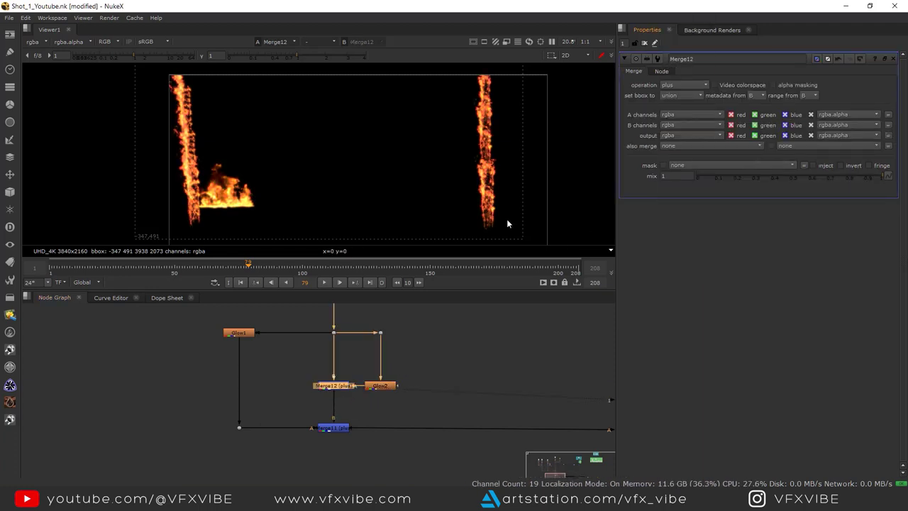
- Compare the fire elements before the glows with the output of the last glow merge
left_click(335, 332)
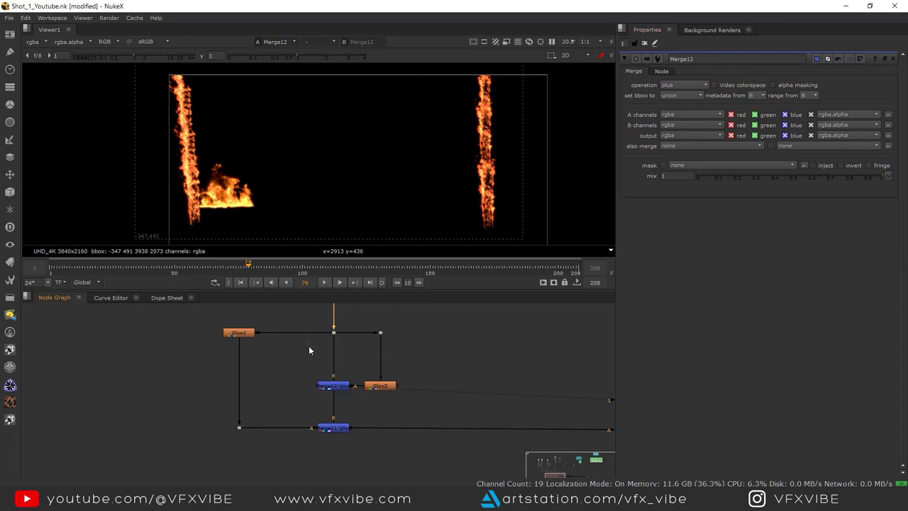
key("1")
left_click(335, 428)
key("2")
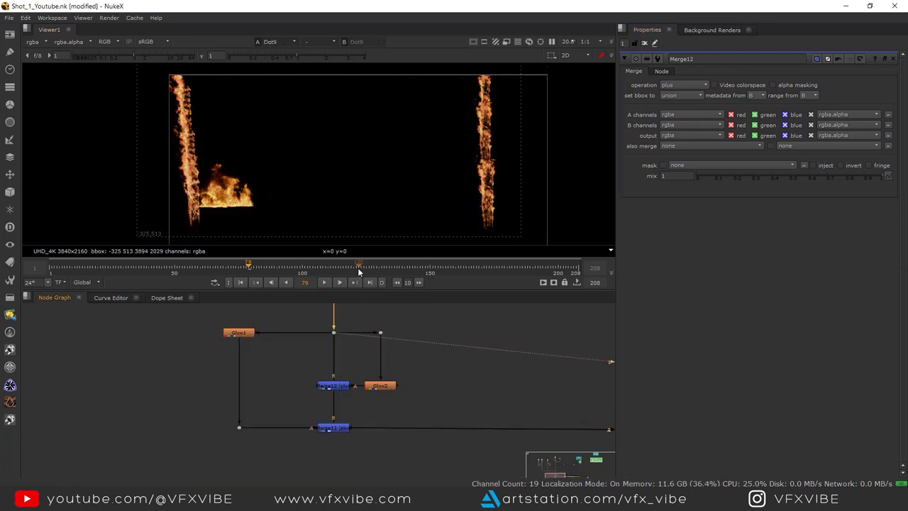
- View the final composite with both glows in the enlarged viewer
scroll(402, 389, "down", 5)
middle_click_drag(555, 412, 401, 384)
scroll(402, 384, "down", 4)
left_click_drag(485, 363, 420, 406)
key("1")
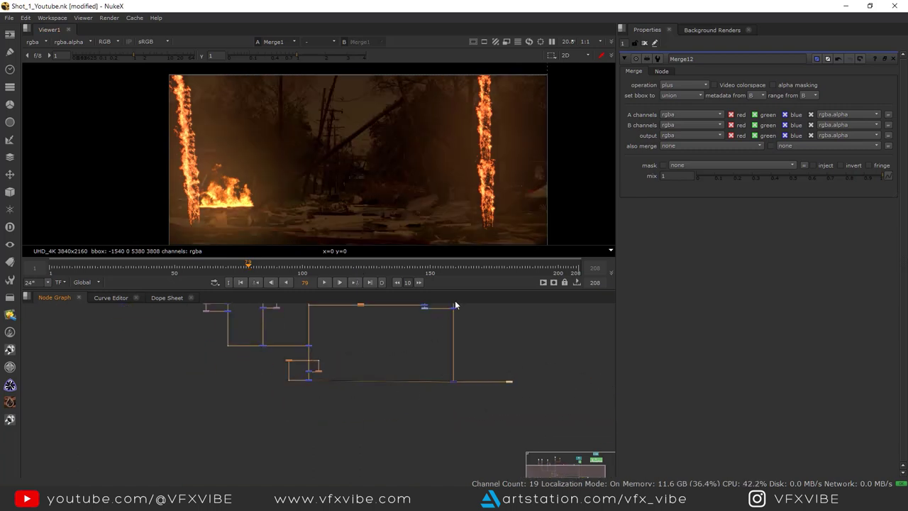
key("space")
key("f")
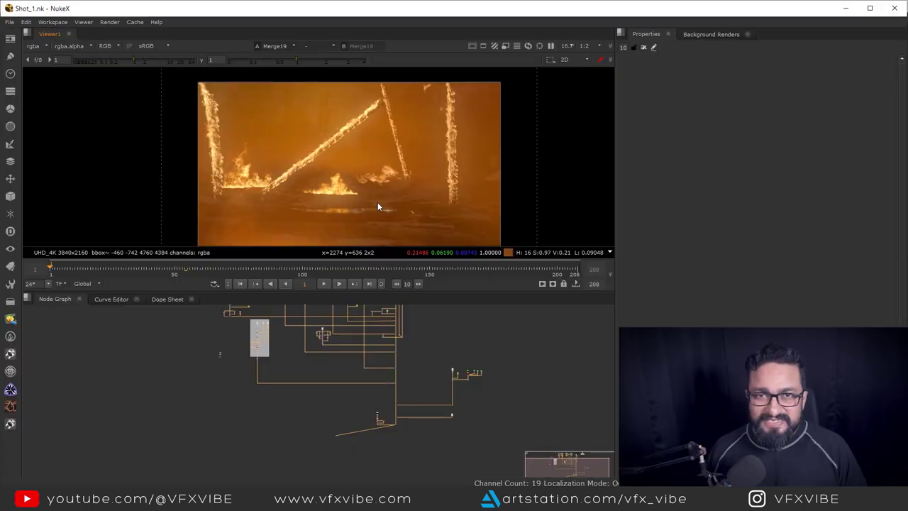
- Examine the final output of the finished Shot_1.nk script in the enlarged viewer at frame 100
middle_click_drag(379, 385, 365, 400)
scroll(377, 437, "up", 3)
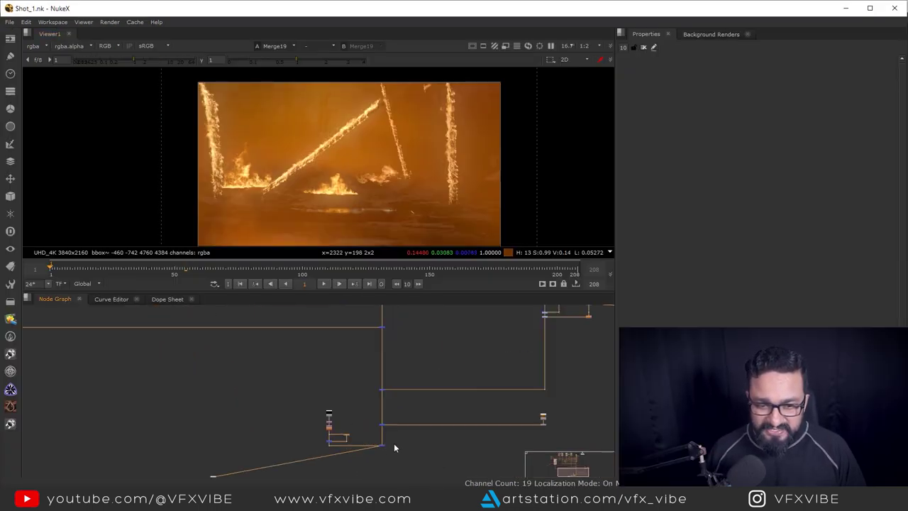
key("space")
middle_click_drag(401, 282, 369, 266)
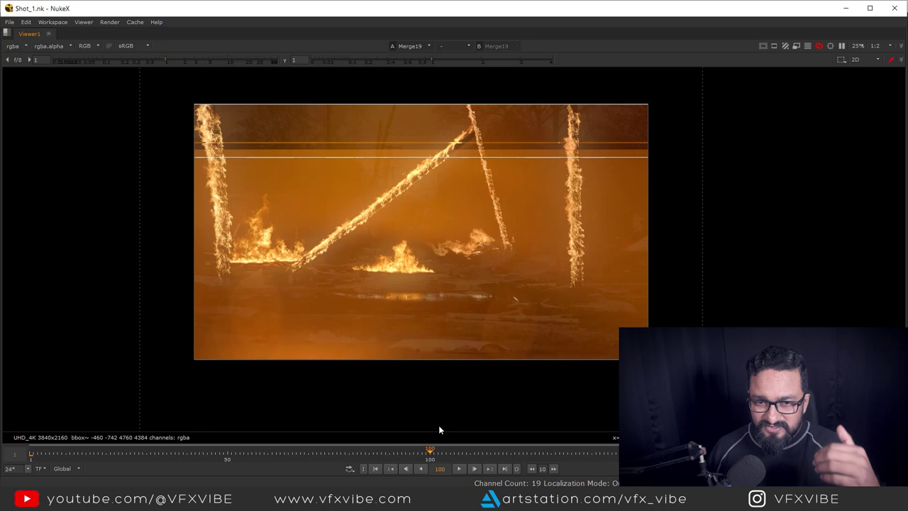
key("space")
- Survey the finished script's node graph, from the bottom merges up to the colored element groups
scroll(419, 409, "down", 6)
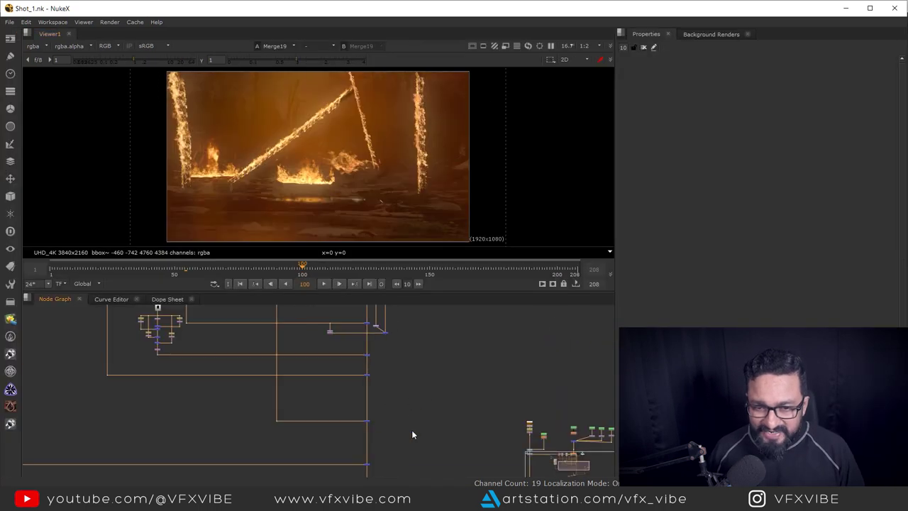
scroll(417, 450, "up", 4)
middle_click_drag(431, 430, 474, 335)
scroll(474, 332, "down", 3)
middle_click_drag(372, 436, 354, 470)
scroll(352, 464, "down", 3)
middle_click_drag(338, 427, 353, 394)
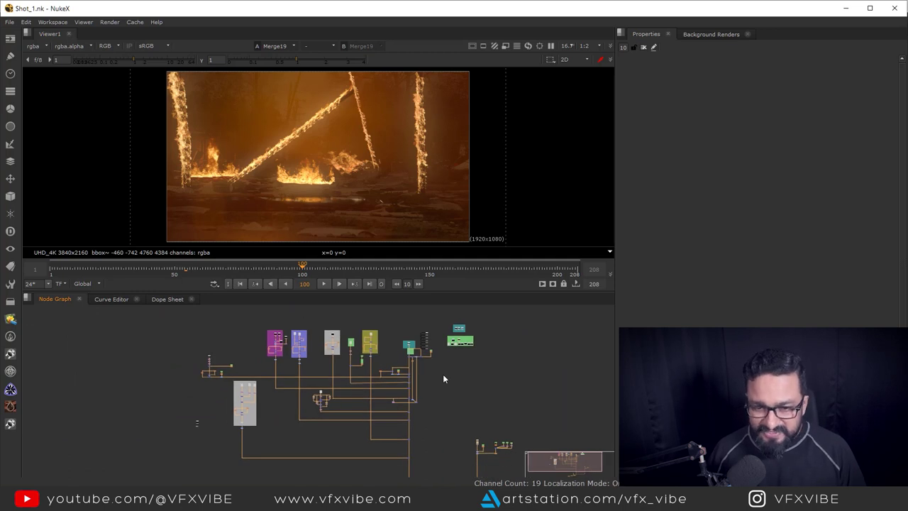
scroll(426, 372, "up", 5)
middle_click_drag(468, 375, 394, 369)
scroll(375, 394, "down", 2)
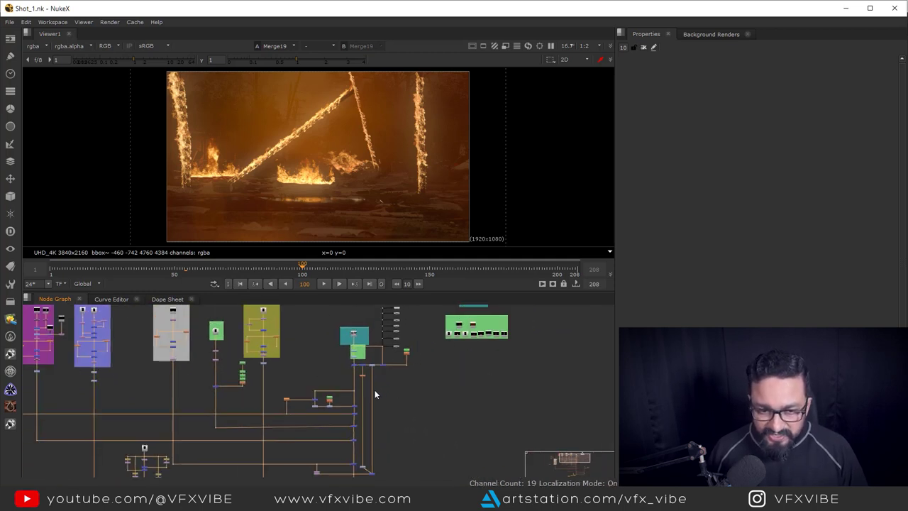
- View the first merges below the night plate and examine the fire reflection on the ground
scroll(352, 369, "up", 5)
left_click_drag(334, 373, 378, 347)
key("1")
middle_click_drag(323, 205, 399, 210)
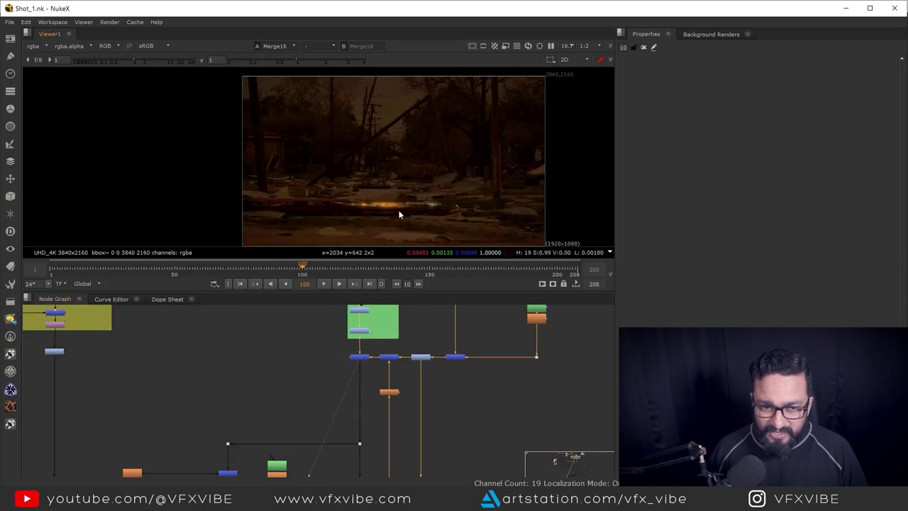
scroll(382, 363, "down", 2)
scroll(366, 338, "up", 4)
left_click(369, 344)
key("1")
- View the merges that add the first ground fires and examine the masked light on the debris up close
left_click(363, 404)
scroll(363, 407, "down", 4)
middle_click_drag(369, 408, 385, 332)
scroll(377, 396, "up", 4)
left_click(372, 388)
key("1")
left_click_drag(331, 408, 385, 445)
key("1")
scroll(377, 206, "up", 5)
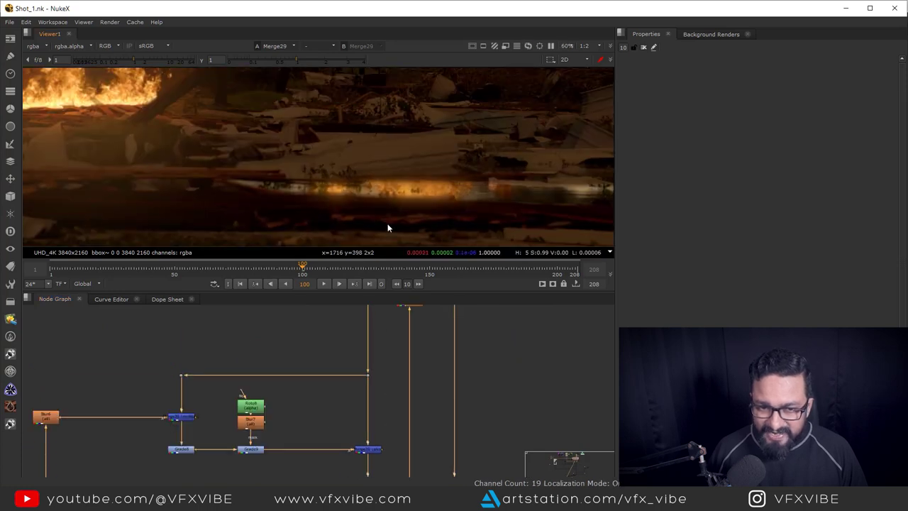
left_click_drag(320, 175, 478, 216, "ctrl+shift")
scroll(443, 411, "down", 4)
- Follow the main stream downward and view the composite after each of the next fire merges
middle_click_drag(443, 412, 447, 346)
scroll(402, 389, "up", 3)
left_click_drag(380, 408, 441, 445)
key("1")
left_click(441, 444)
key("f")
middle_click_drag(415, 465, 418, 385)
scroll(418, 384, "down", 1)
scroll(419, 383, "down", 2)
left_click_drag(385, 380, 439, 415)
key("1")
- View the following merges down to Merge9 and examine the ground fires and burning poles they add
left_click(431, 424)
middle_click_drag(427, 441, 425, 352)
scroll(424, 352, "up", 2)
left_click_drag(402, 354, 430, 383)
key("1")
middle_click_drag(428, 406, 428, 315)
left_click_drag(476, 364, 395, 408)
key("1")
left_click(452, 416)
middle_click_drag(453, 416, 450, 358)
left_click_drag(387, 408, 466, 364)
key("1")
left_click(452, 427)
middle_click_drag(450, 437, 433, 350)
scroll(430, 382, "down", 3)
middle_click_drag(447, 405, 454, 349)
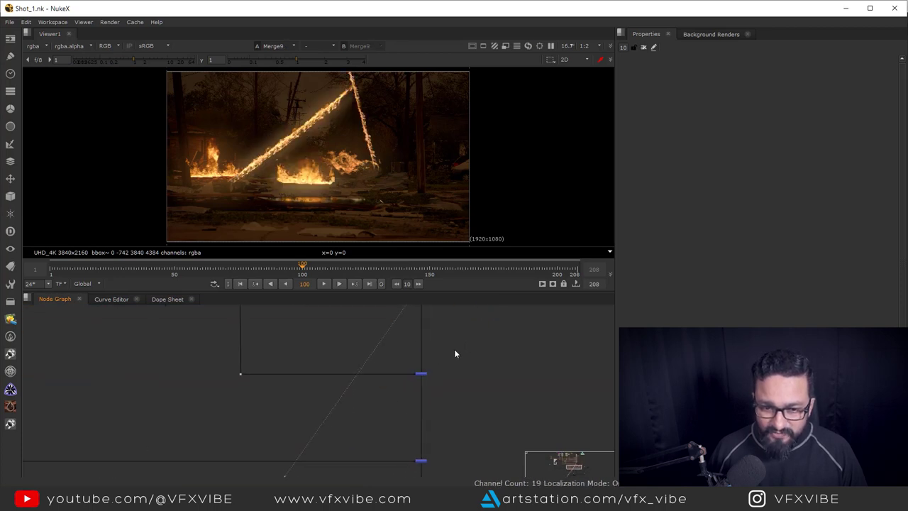
- View the outputs of the remaining merges below Merge9 on the main stream
left_click_drag(455, 350, 395, 395)
key("1")
middle_click_drag(451, 430, 451, 371)
left_click_drag(462, 373, 398, 416)
key("1")
middle_click_drag(432, 469, 424, 391)
scroll(424, 392, "down", 3)
left_click_drag(432, 409, 399, 439)
key("1")
- Locate the orange atmosphere element's branch and view its Read15, FrameHold1 and Reformat1 nodes
middle_click_drag(430, 399, 417, 327)
middle_click_drag(551, 314, 458, 383)
scroll(469, 379, "down", 3)
middle_click_drag(518, 321, 442, 360)
scroll(443, 360, "up", 8)
left_click(427, 356)
key("1")
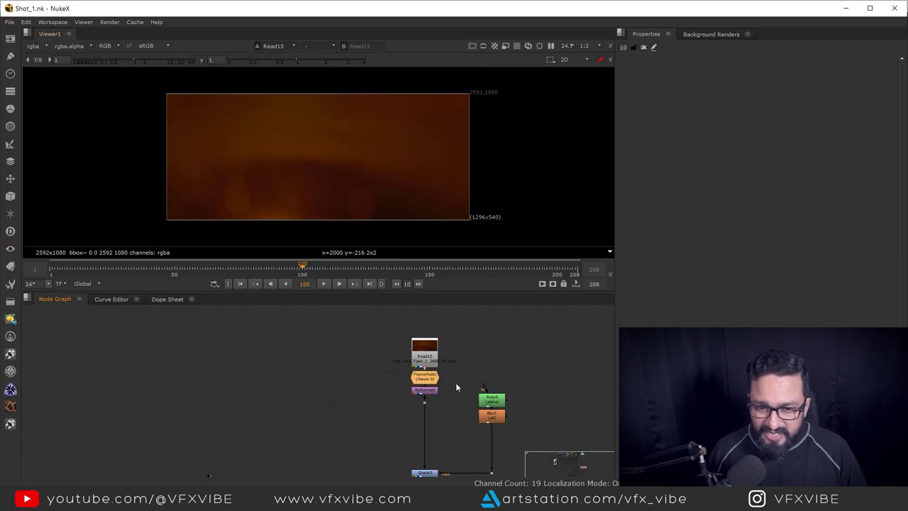
key("1")
middle_click_drag(453, 401, 454, 365)
scroll(432, 354, "up", 3)
left_click(431, 353)
key("1")
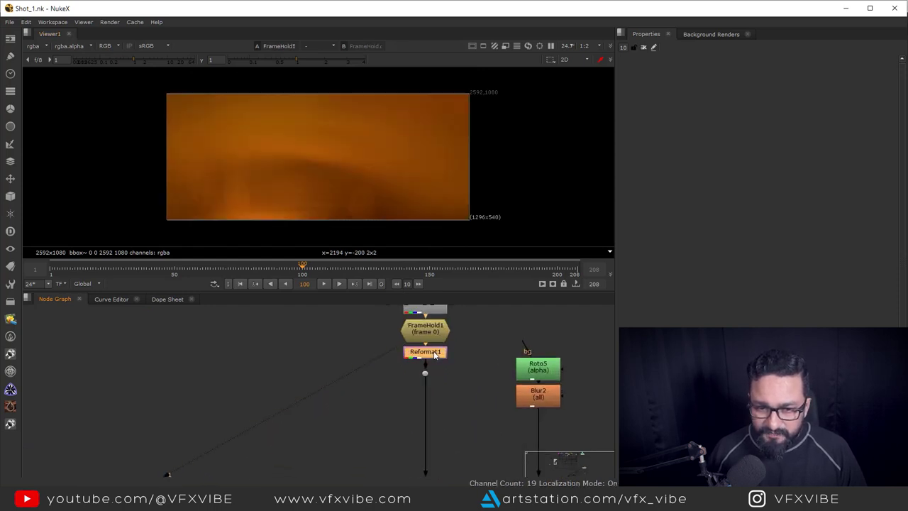
- View the output of Grade4 on the orange atmosphere branch and examine the roto mattes feeding its mask
scroll(452, 379, "down", 5)
middle_click_drag(462, 435, 466, 382)
scroll(464, 381, "down", 3)
scroll(461, 380, "up", 2)
left_click(449, 389)
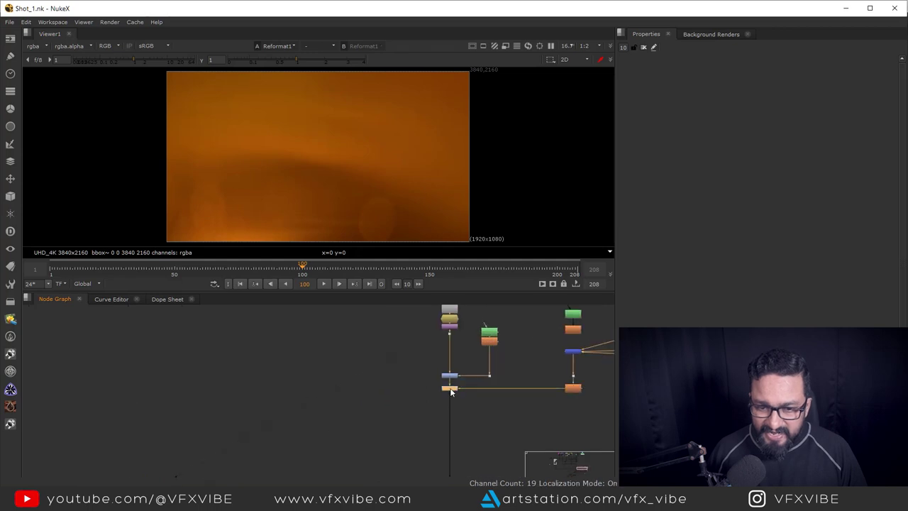
key("1")
middle_click_drag(612, 361, 453, 388)
scroll(466, 345, "up", 3)
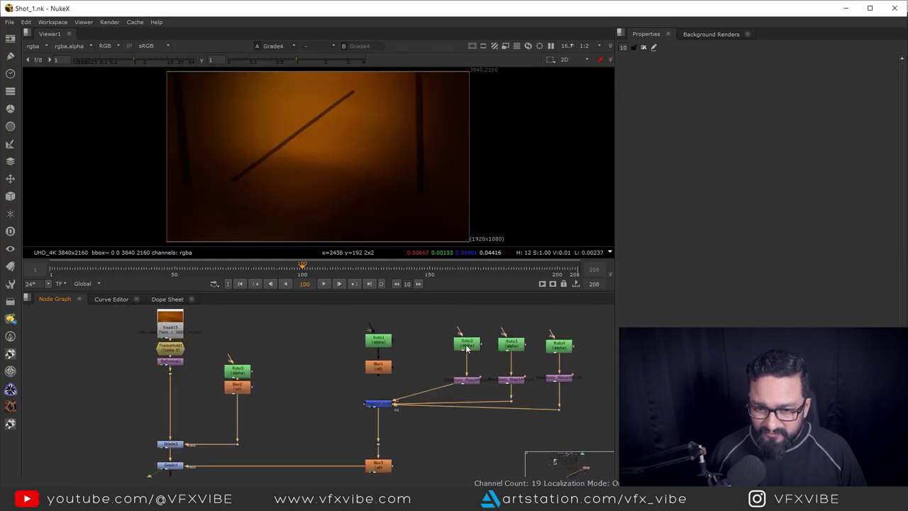
scroll(400, 385, "down", 4)
scroll(395, 407, "up", 6)
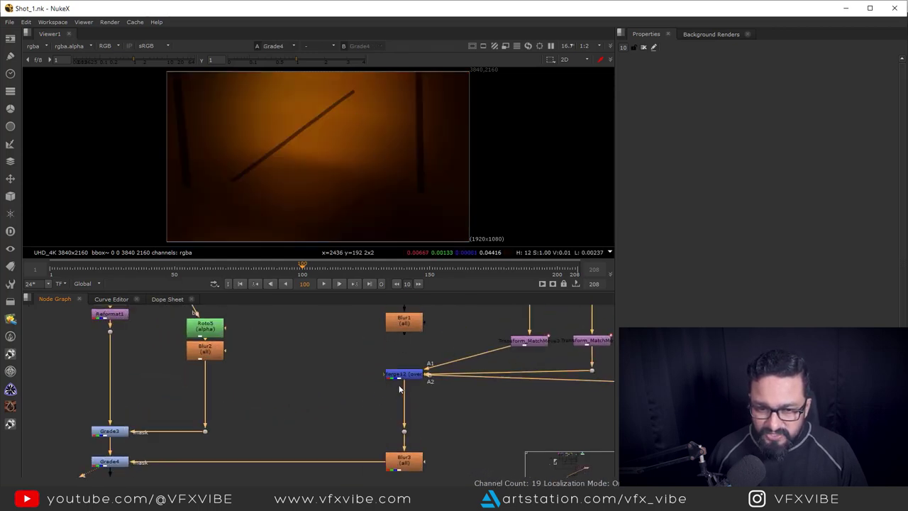
- Return to the main stream and view the Merge24 composite before the orange atmosphere is added
scroll(400, 387, "down", 6)
middle_click_drag(389, 402, 446, 361)
scroll(440, 358, "up", 8)
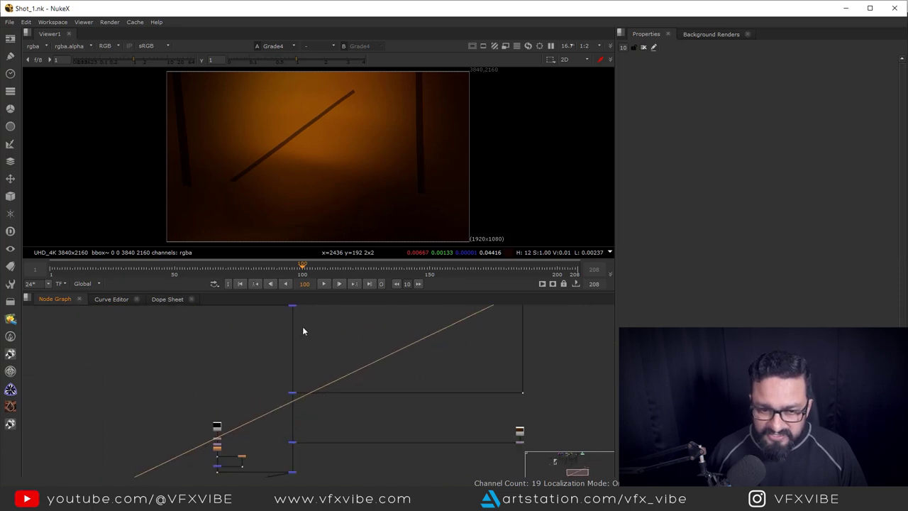
middle_click_drag(302, 373, 314, 420)
left_click_drag(278, 375, 330, 342)
key("1")
middle_click_drag(353, 379, 374, 330)
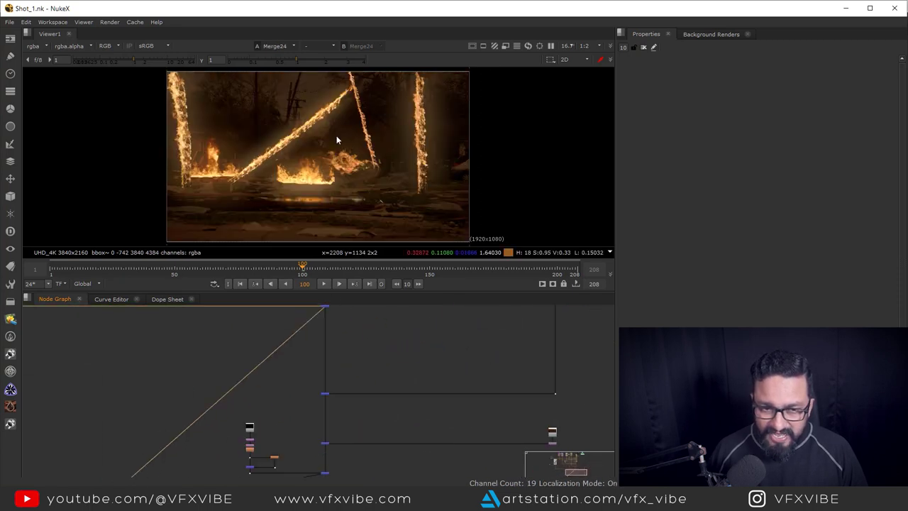
middle_click_drag(301, 99, 319, 140)
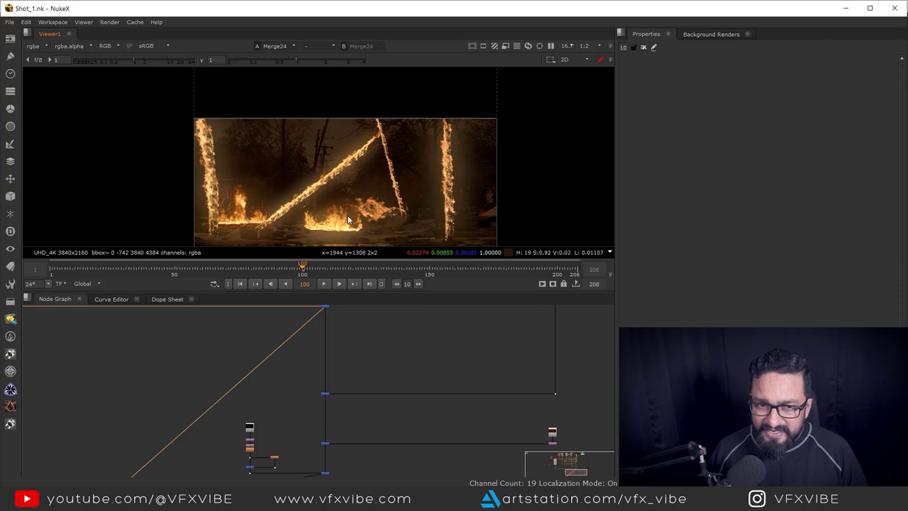
- View the Merge5 composite and examine the orange atmosphere closely around the burning poles
middle_click_drag(371, 405, 379, 350)
scroll(352, 347, "up", 3)
left_click(354, 315)
left_click_drag(353, 314, 290, 357)
key("1")
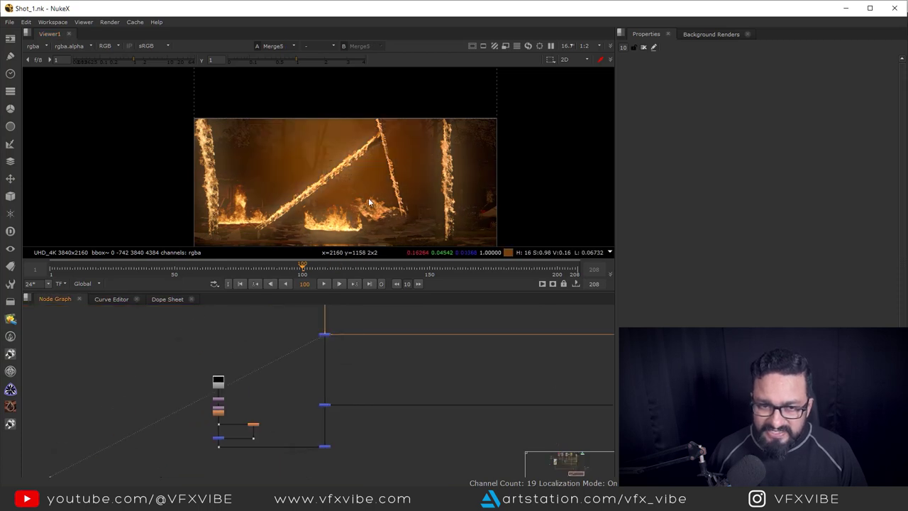
scroll(346, 156, "up", 4)
middle_click_drag(403, 180, 389, 170)
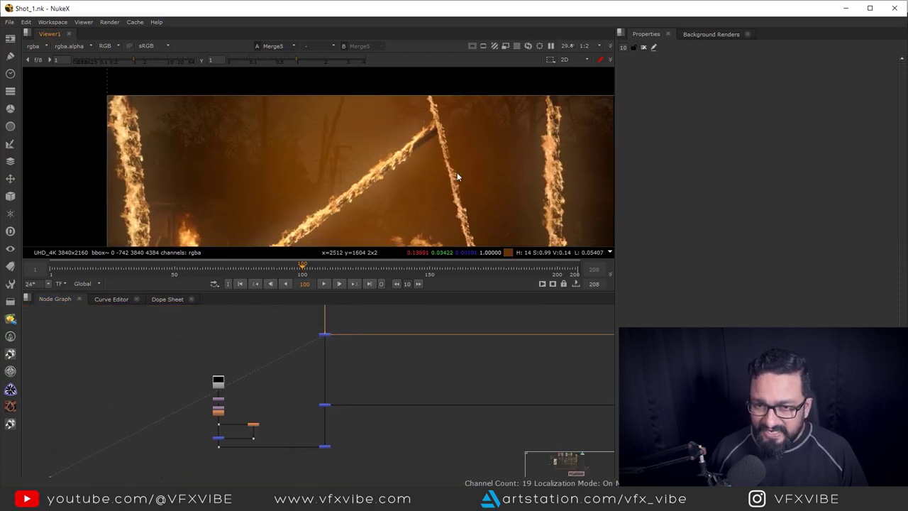
scroll(406, 175, "down", 2)
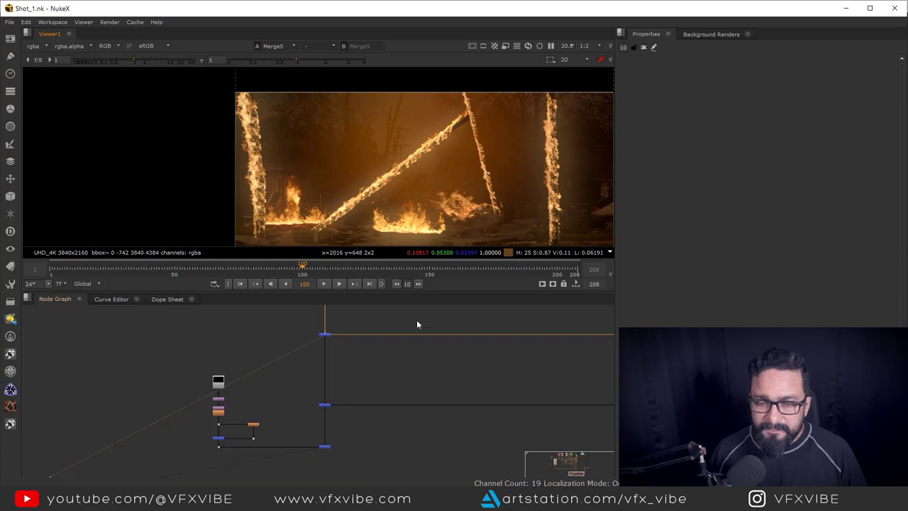
- View the Merge42 composite below Merge5 on the main stream
scroll(398, 340, "up", 2)
left_click_drag(405, 360, 334, 411)
key("1")
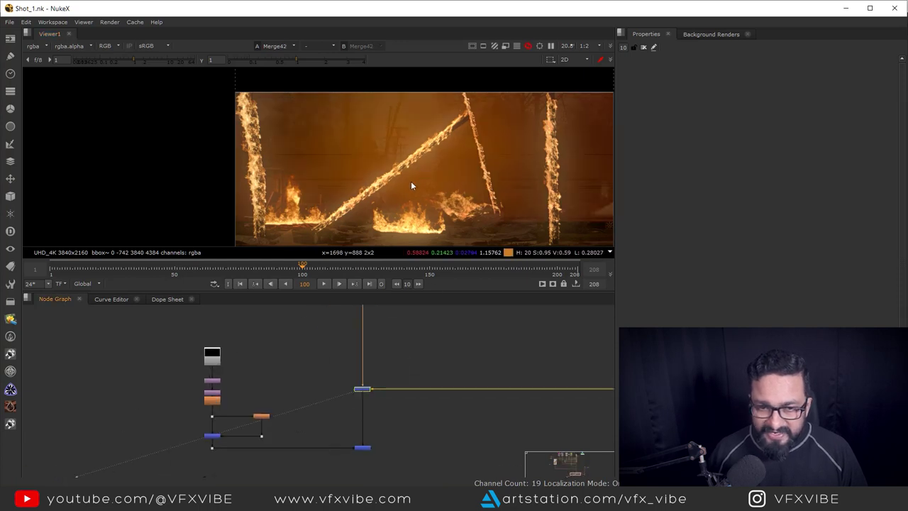
middle_click_drag(425, 174, 387, 145)
scroll(388, 146, "down", 2)
- Follow the side branch feeding Merge42 to its source and view the Reformat6 output
scroll(471, 362, "down", 5)
middle_click_drag(576, 374, 363, 389)
scroll(411, 381, "up", 5)
left_click(404, 389)
left_click(401, 414)
key("1")
scroll(340, 400, "down", 5)
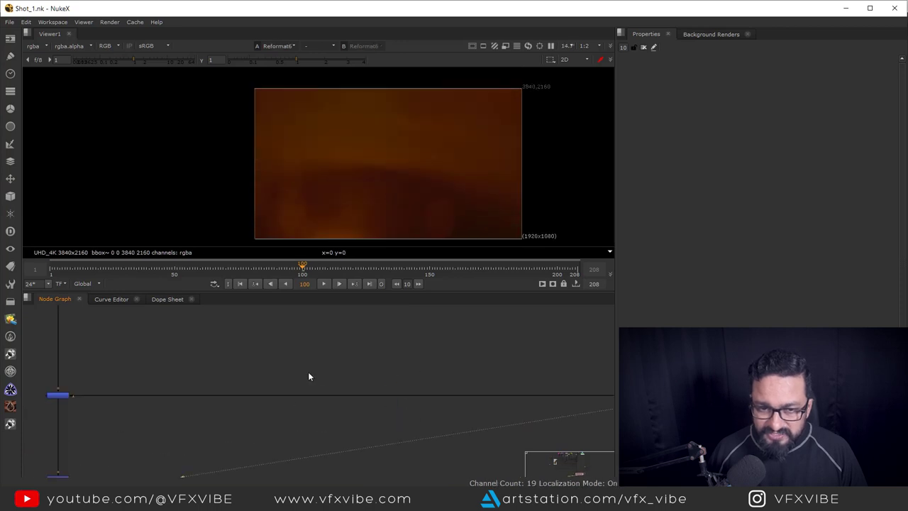
- Compare the composite at Merge5 with the one at Merge42
left_click(306, 313)
key("1")
left_click_drag(270, 384, 339, 425)
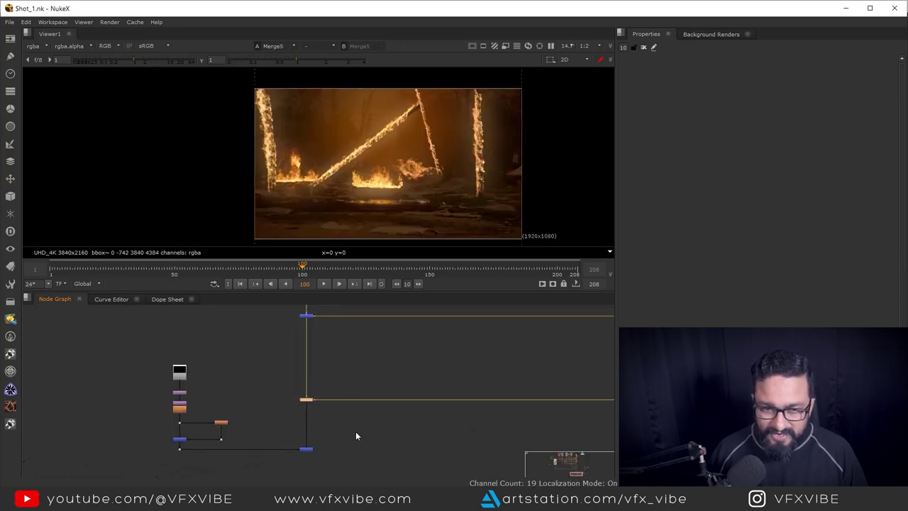
key("1")
- View the plus merge of the defocused, glowing element at frame 125, followed by the Merge19 composite
middle_click_drag(289, 442, 315, 406)
scroll(231, 367, "up", 3)
scroll(242, 390, "up", 2)
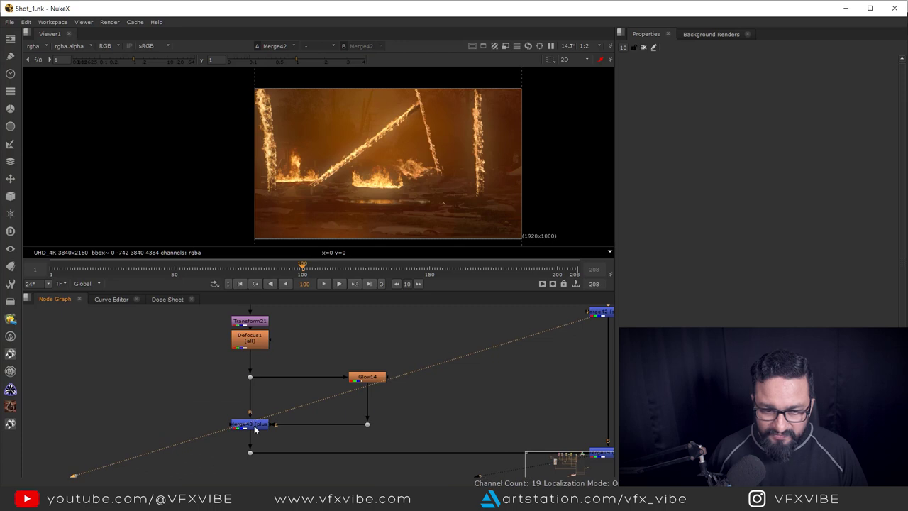
left_click(251, 424)
key("1")
left_click_drag(192, 268, 366, 274)
key("2")
scroll(355, 383, "down", 6)
middle_click_drag(477, 177, 457, 248)
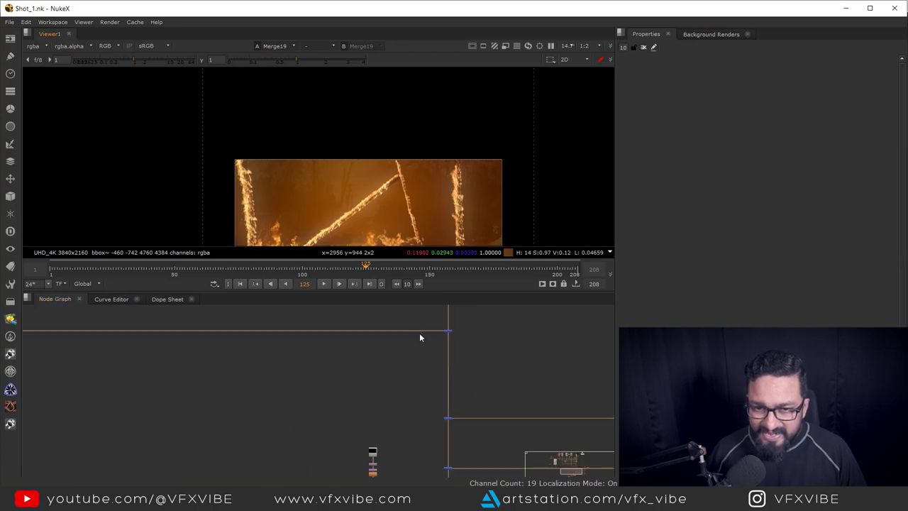
- Play the Merge19 composite from frame 1, stop at frame 29 and fit the whole image in the viewer
left_click(240, 283)
scroll(405, 436, "down", 5)
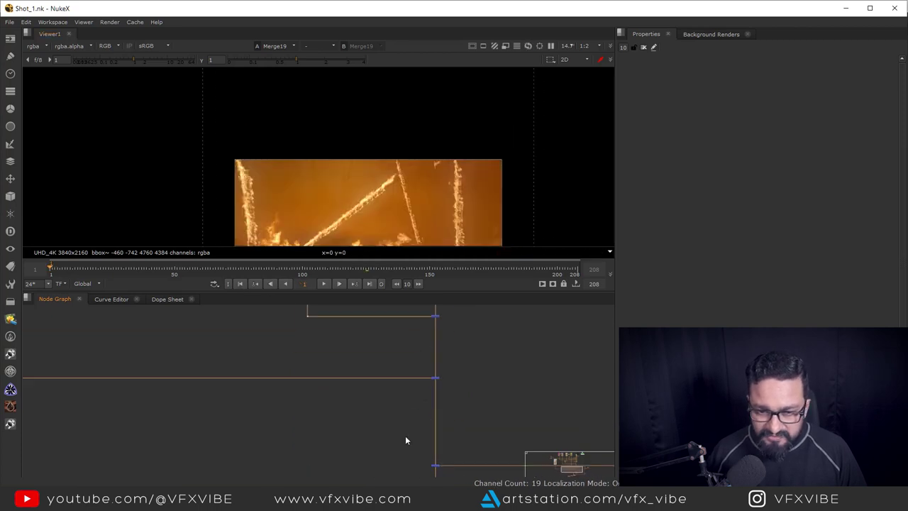
middle_click_drag(415, 410, 410, 437)
scroll(422, 180, "up", 3)
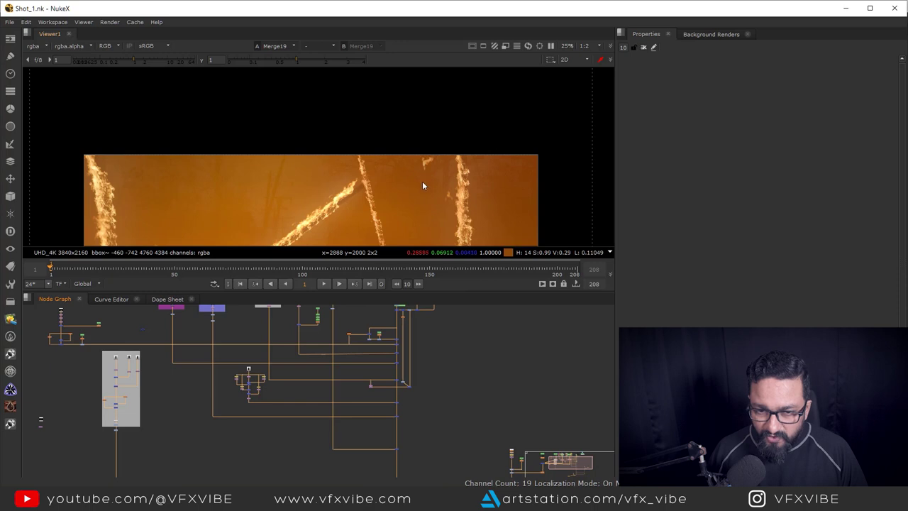
left_click(323, 283)
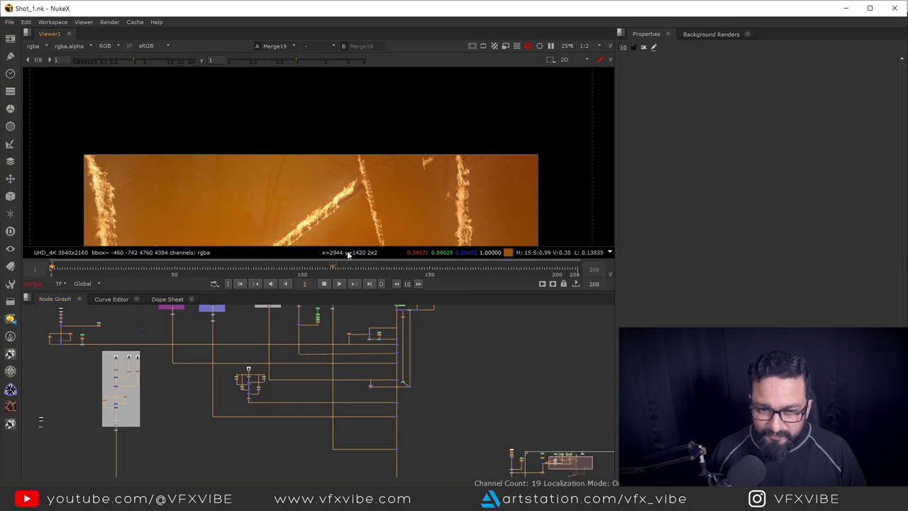
middle_click_drag(392, 195, 460, 136)
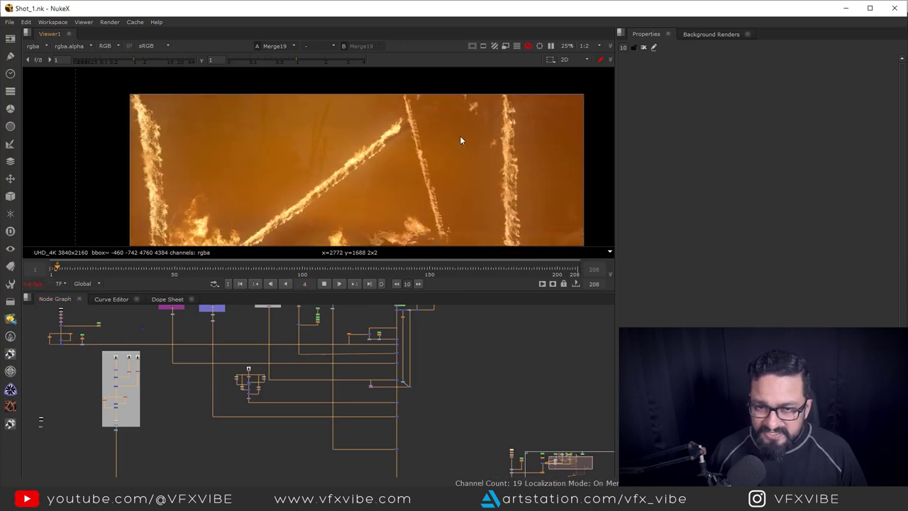
scroll(465, 133, "down", 2)
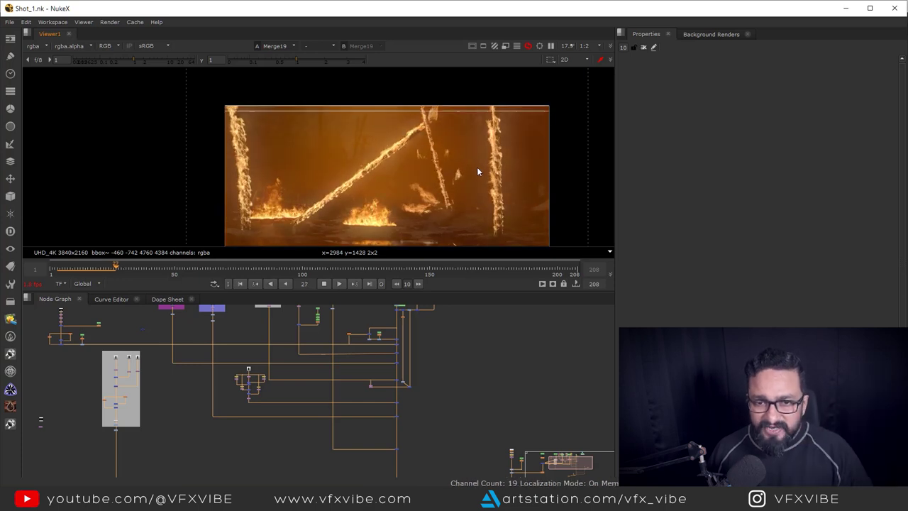
left_click(324, 283)
middle_click_drag(378, 191, 394, 154)
key("f")
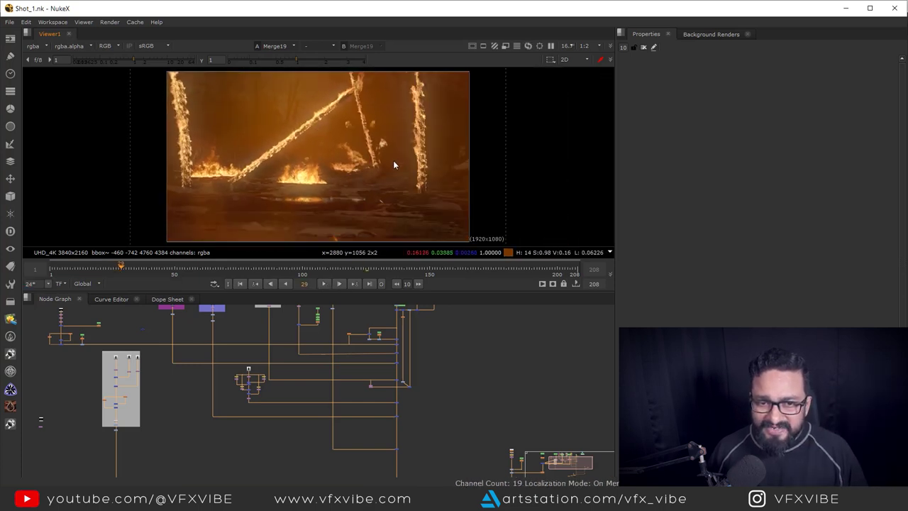
- Look over the node graph down to the final merge and maximize the viewer on the Merge19 composite
middle_click_drag(336, 386, 407, 403)
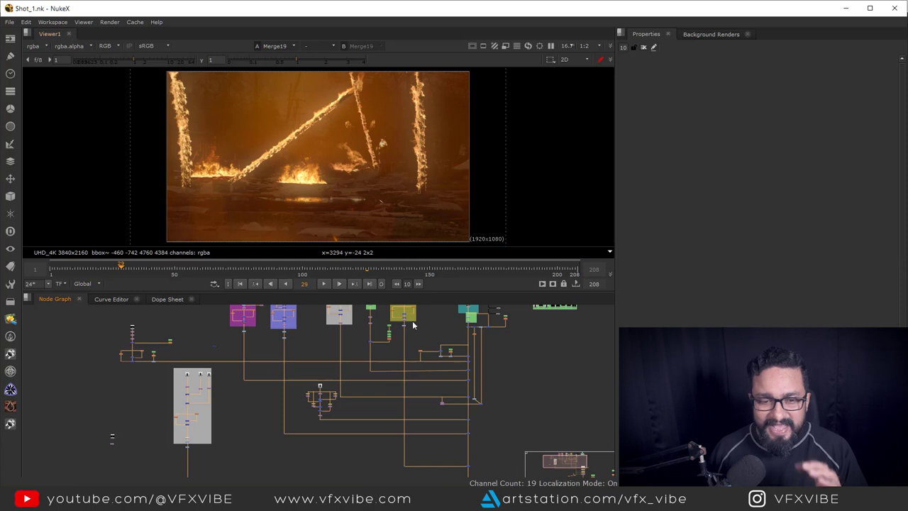
scroll(470, 428, "down", 1)
scroll(458, 384, "up", 6)
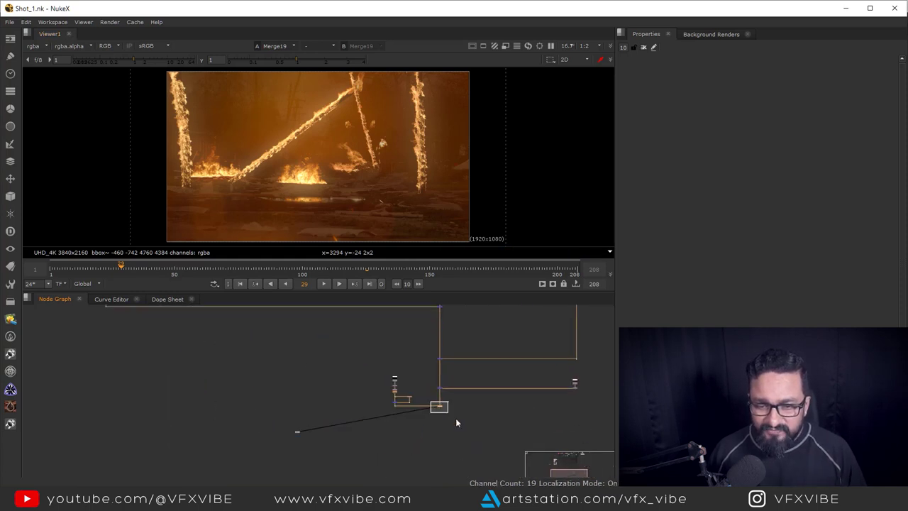
key("space")
scroll(501, 264, "up", 3)
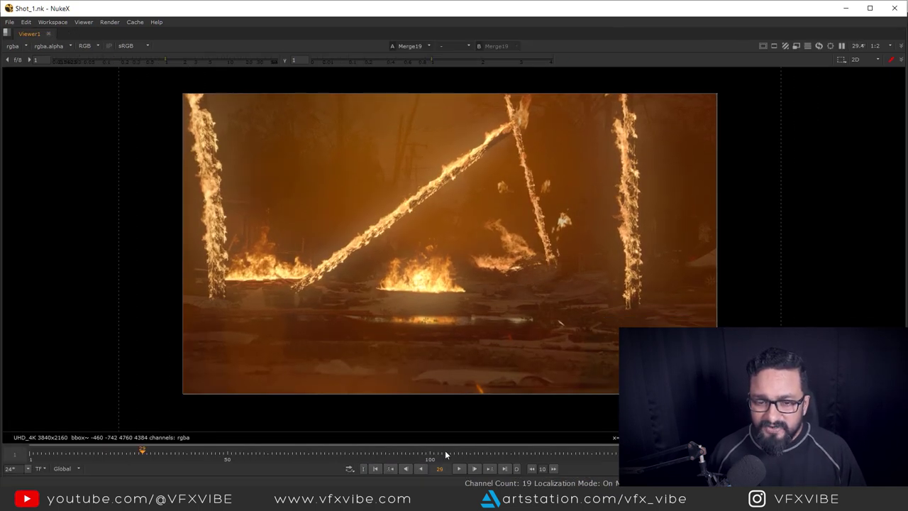